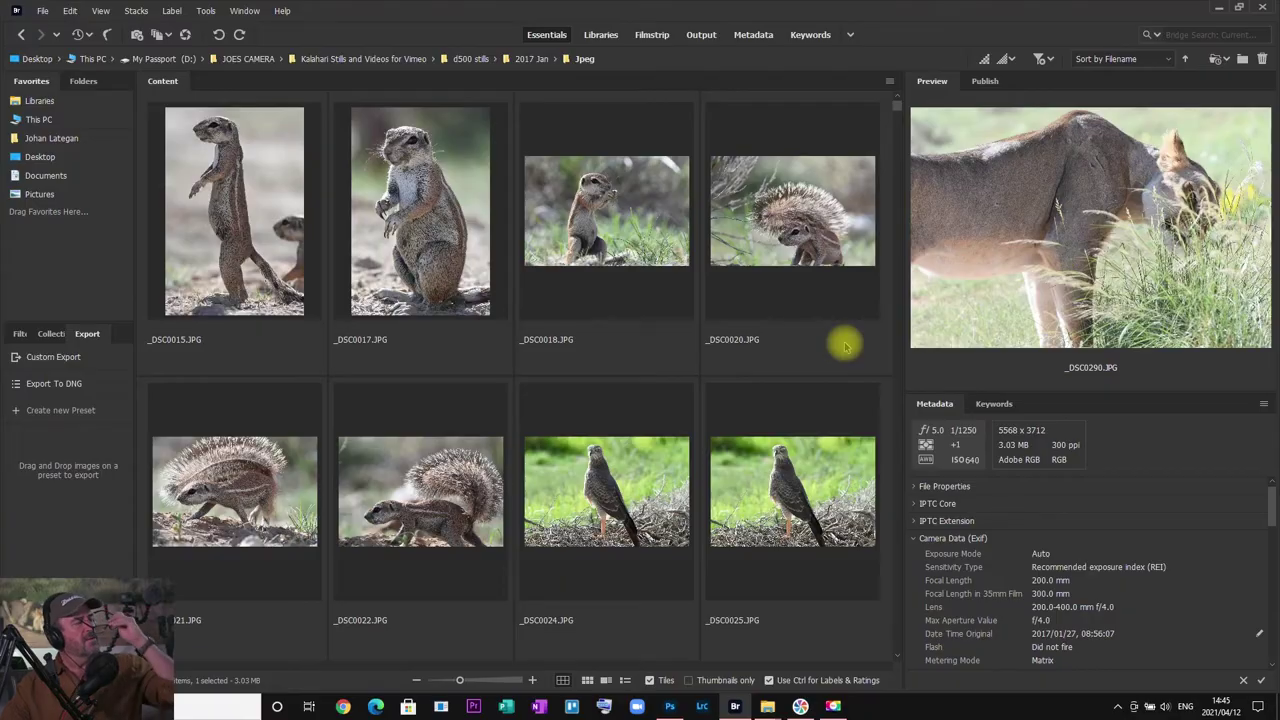
# Step: Preview the ground squirrel shots _DSC0015 and _DSC0022 in Bridge's Content panel
pyautogui.click(285, 222)
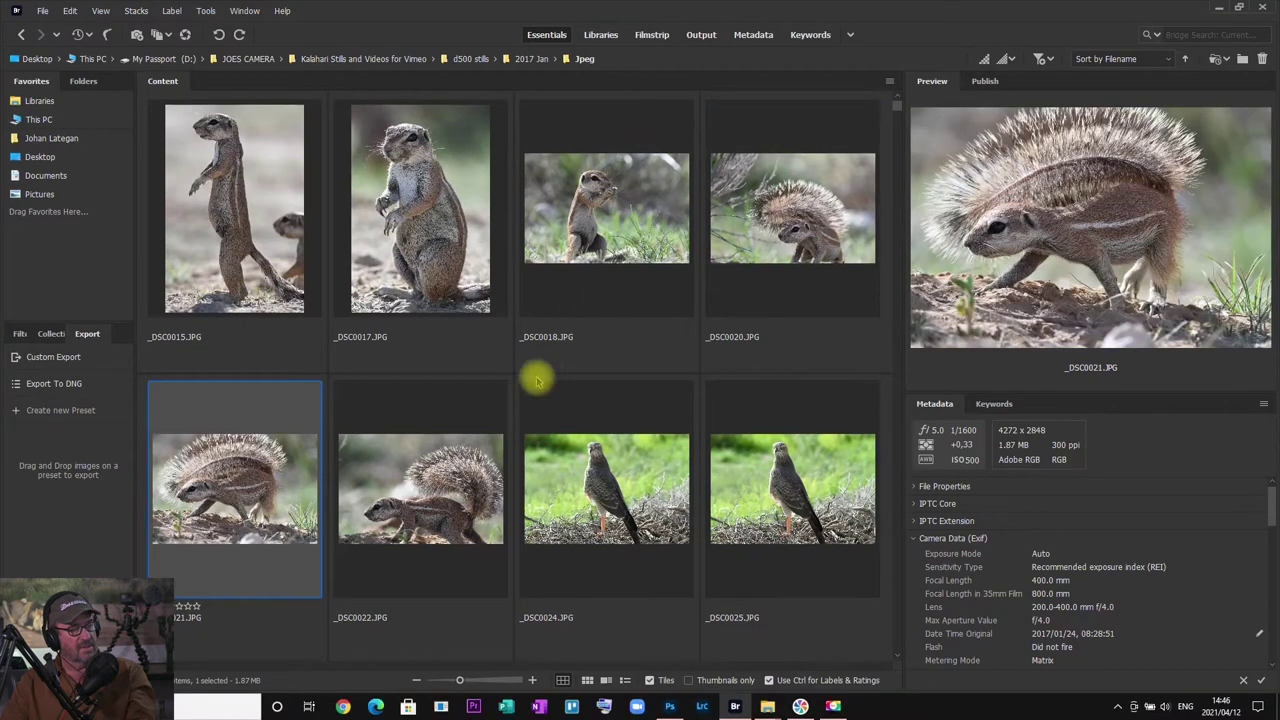
pyautogui.click(437, 478)
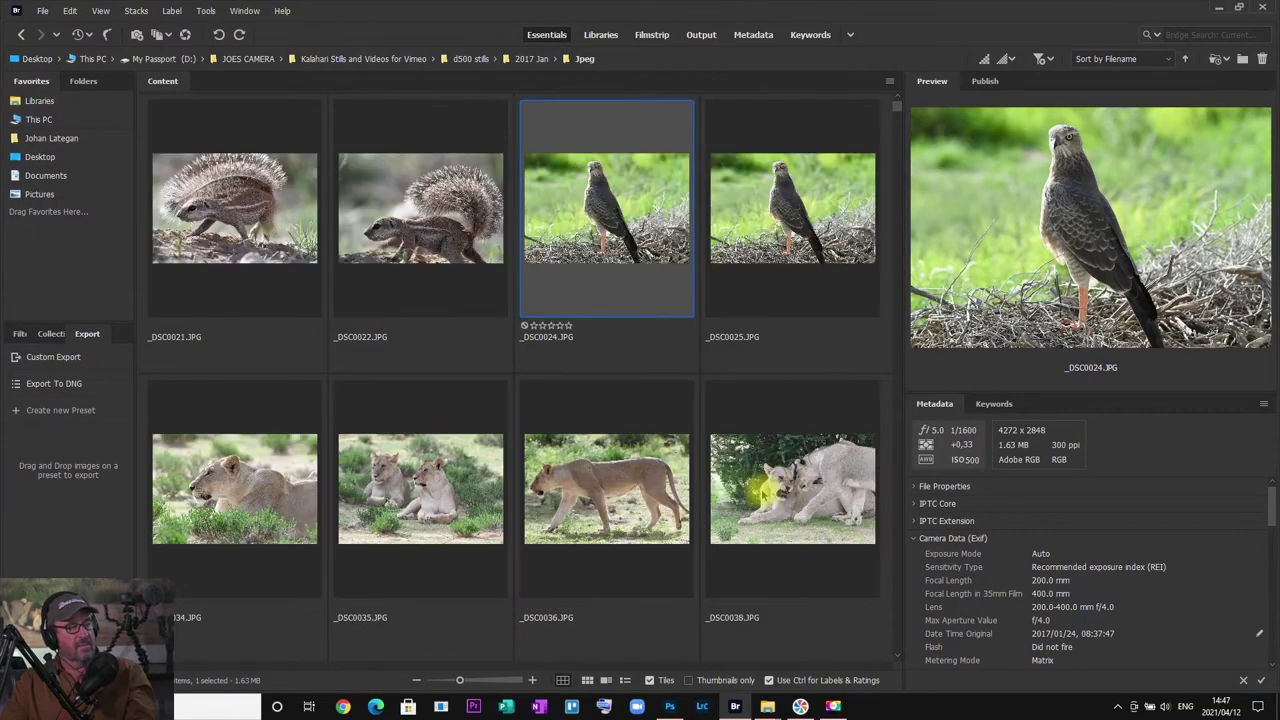
pyautogui.scroll(-2, 765, 490)
# Step: Preview lion photos _DSC0035, _DSC0061 and _DSC0063, and view _DSC0065 full screen
pyautogui.click(400, 237)
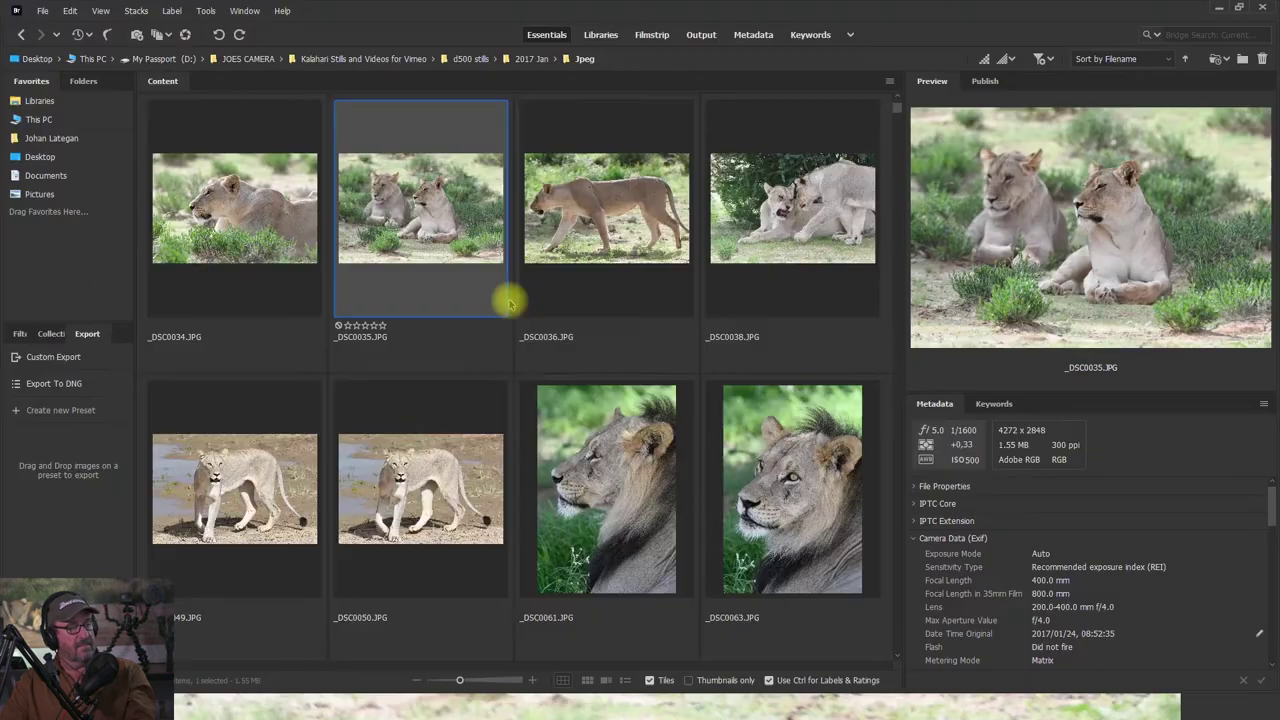
pyautogui.scroll(-2, 517, 391)
pyautogui.click(583, 228)
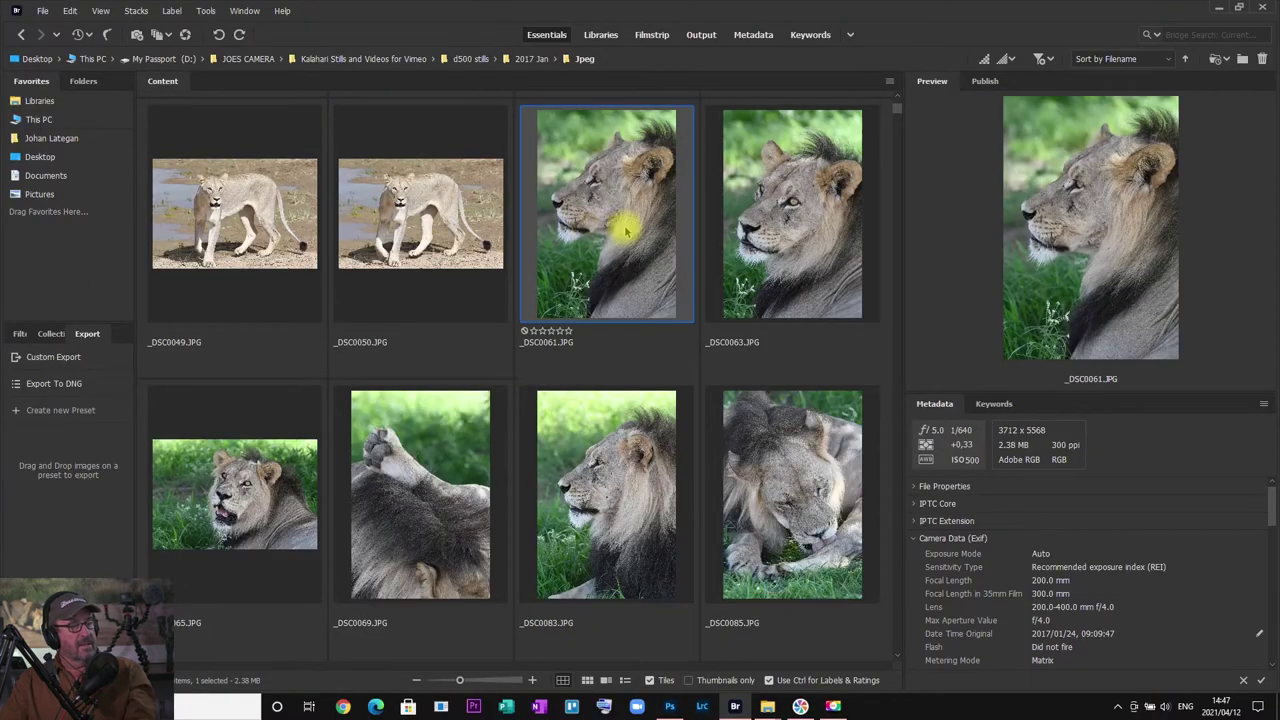
pyautogui.click(782, 204)
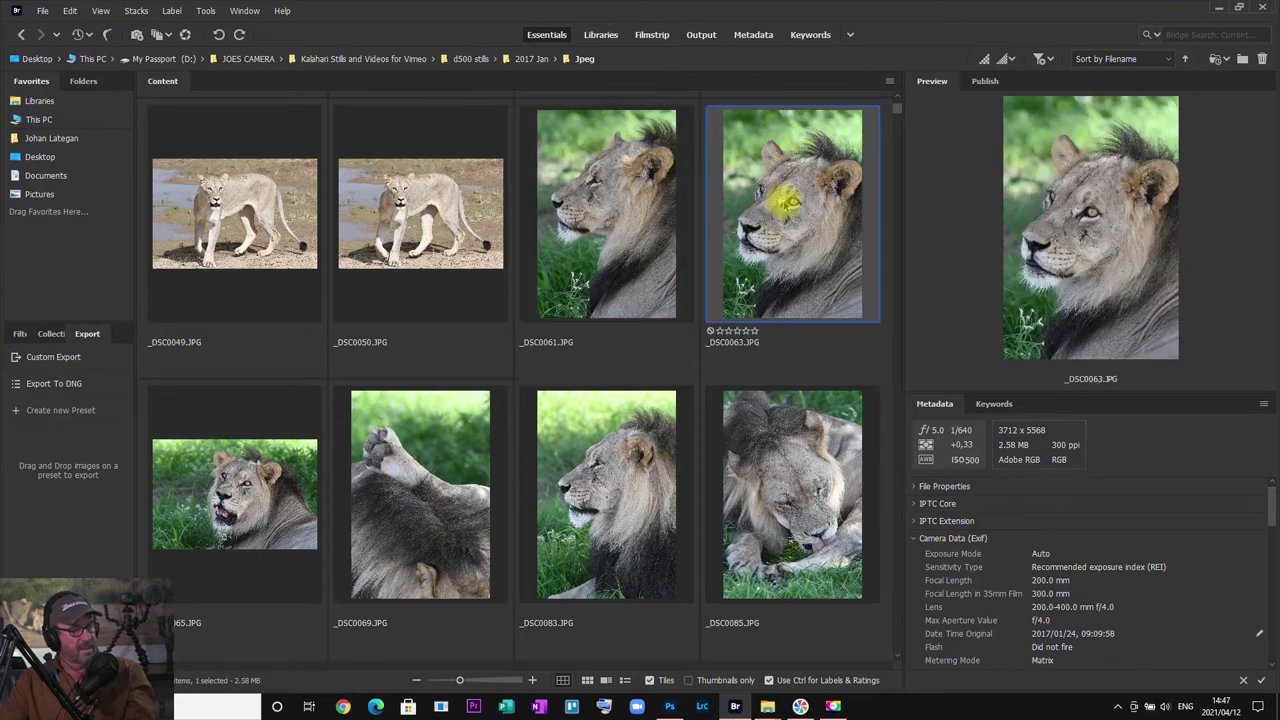
pyautogui.click(268, 484)
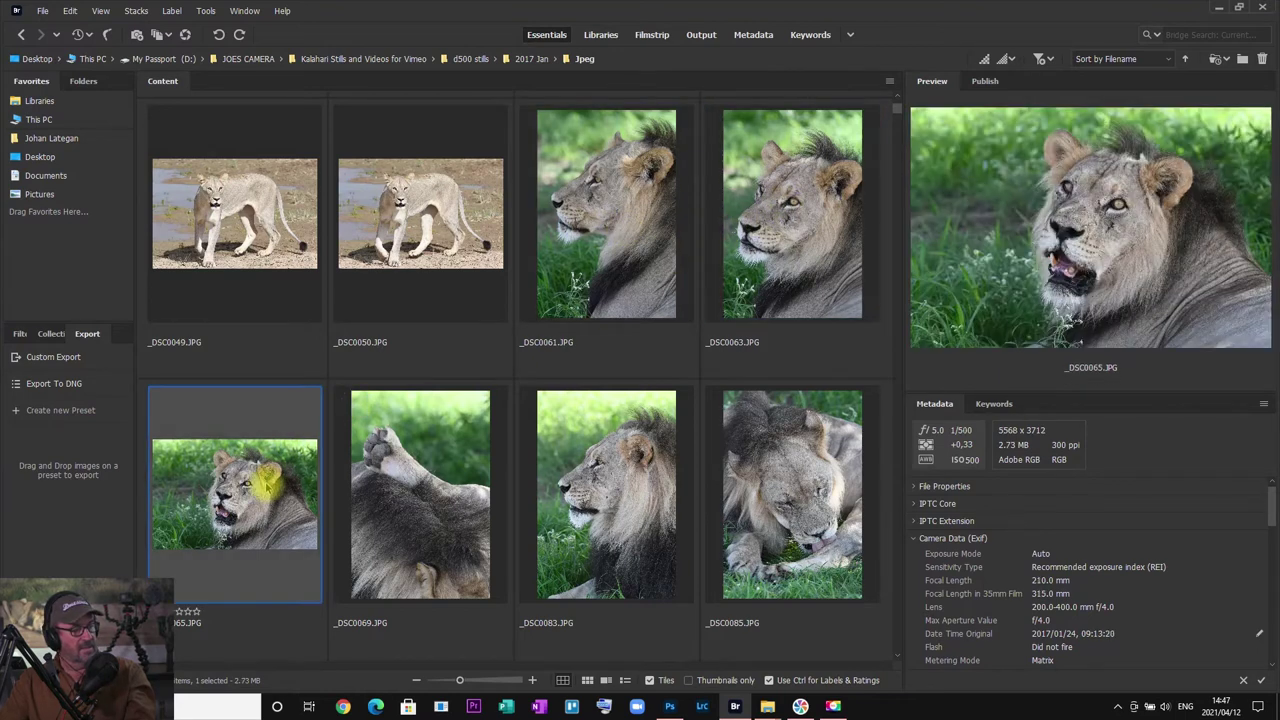
pyautogui.press('space')
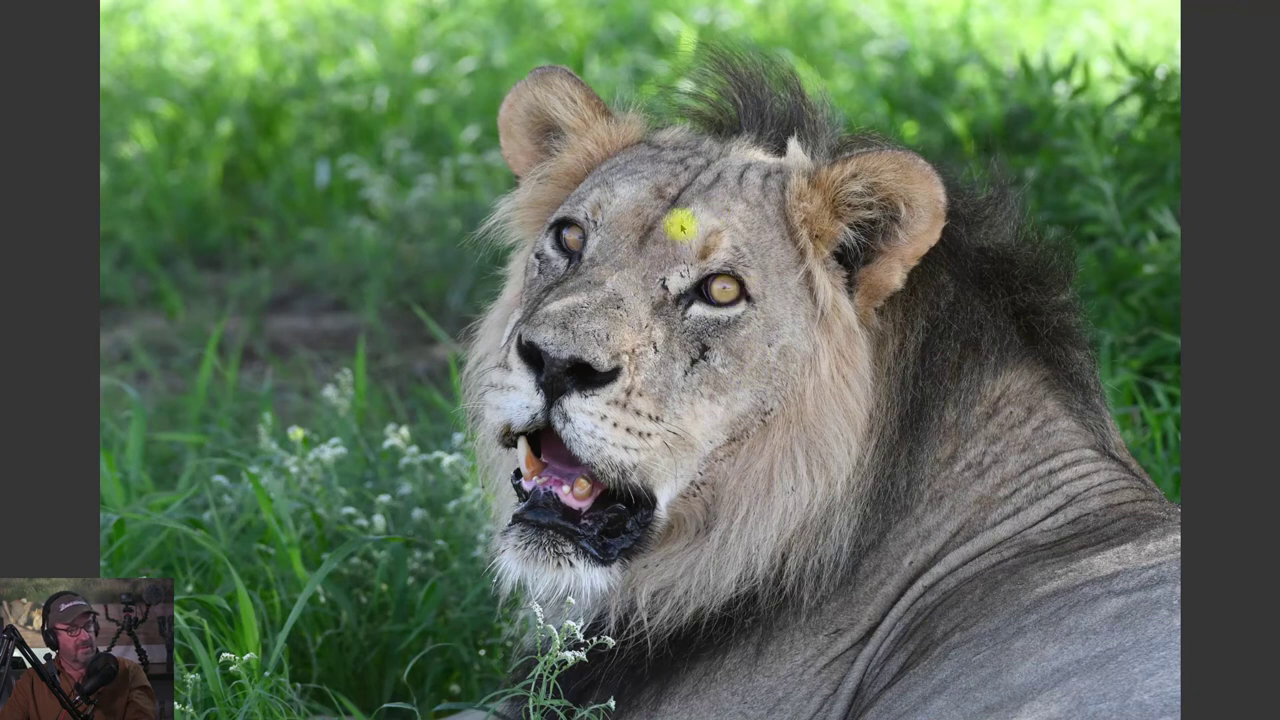
pyautogui.press('space')
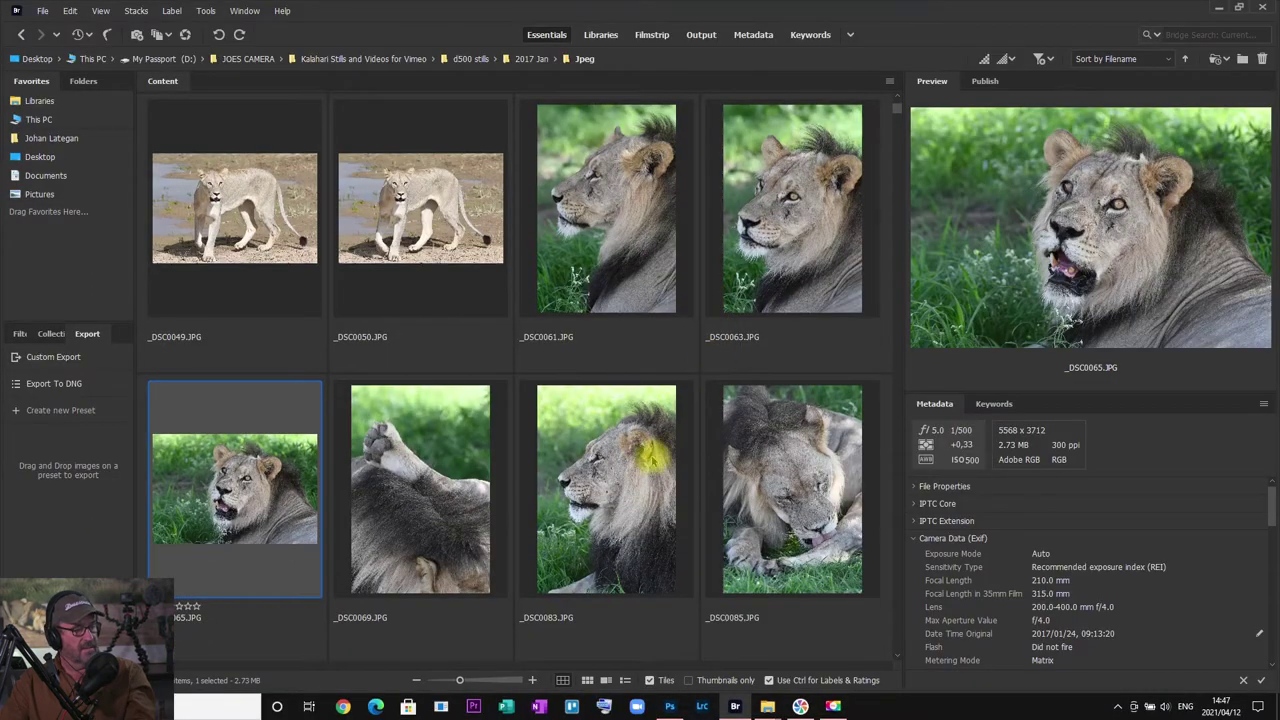
# Step: Browse down to the lioness shots and select _DSC0134.JPG
pyautogui.scroll(-1, 645, 447)
pyautogui.scroll(-1, 570, 505)
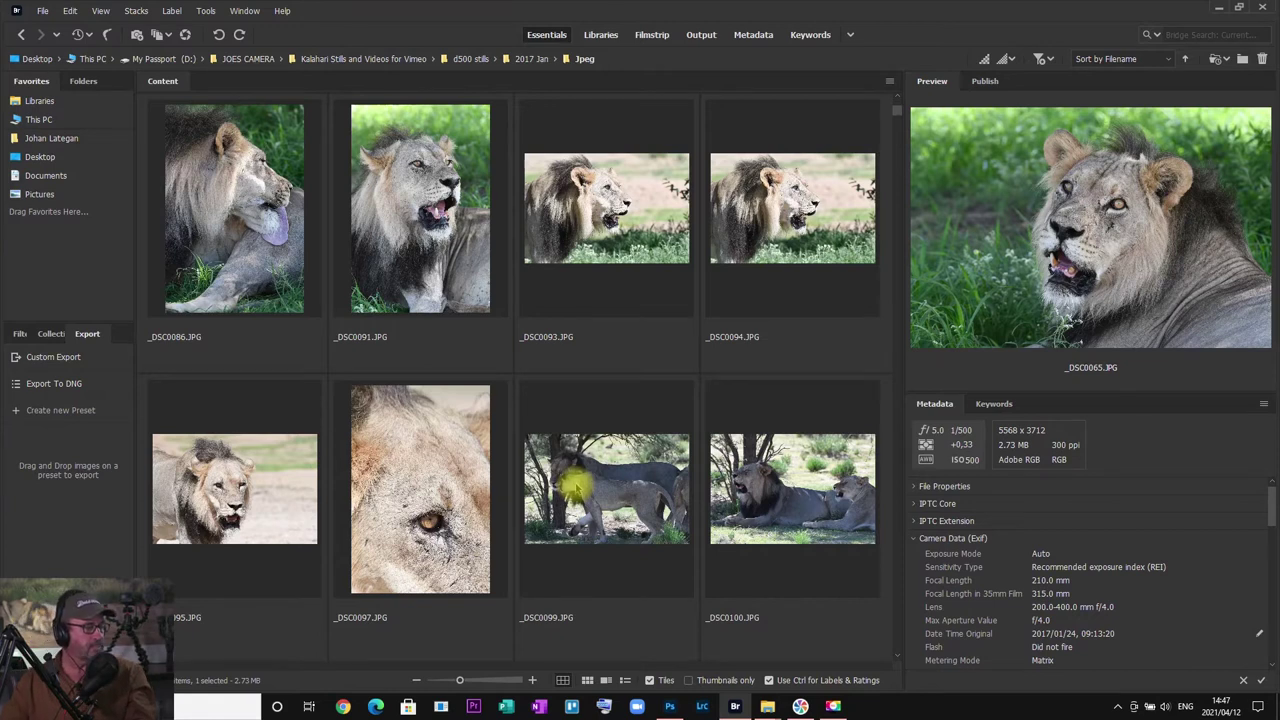
pyautogui.scroll(-1, 575, 485)
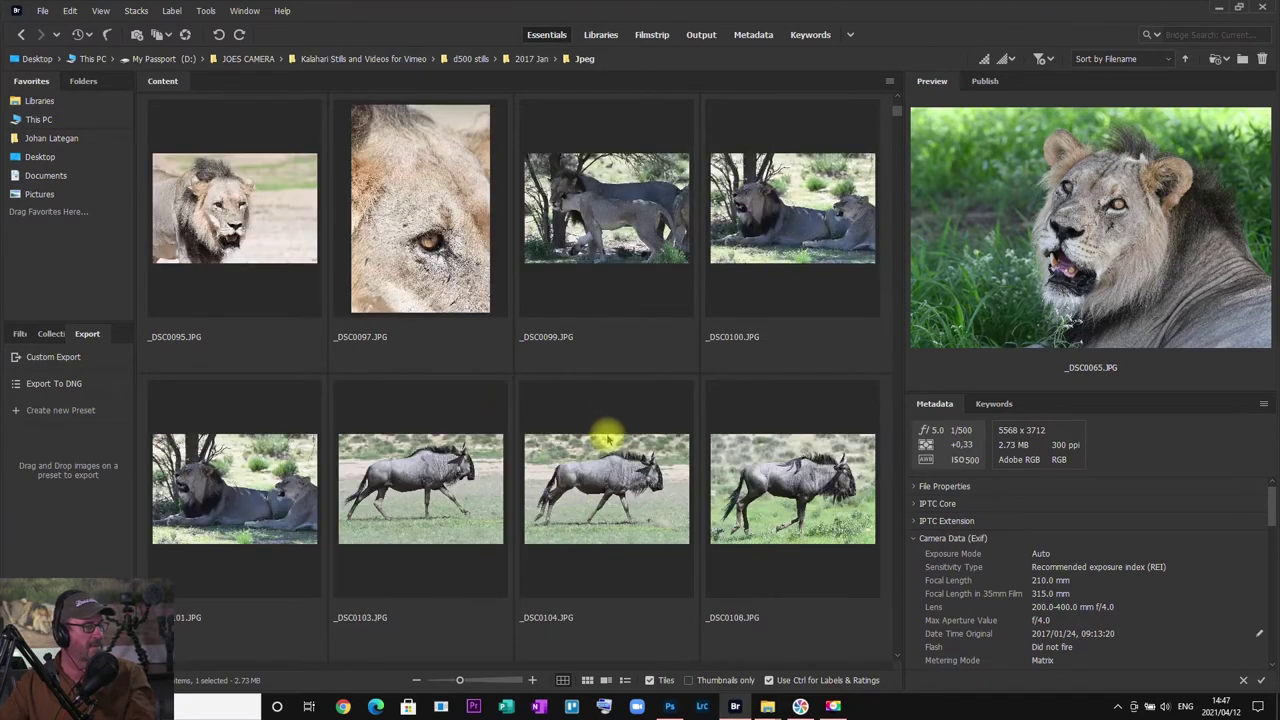
pyautogui.scroll(-1, 608, 440)
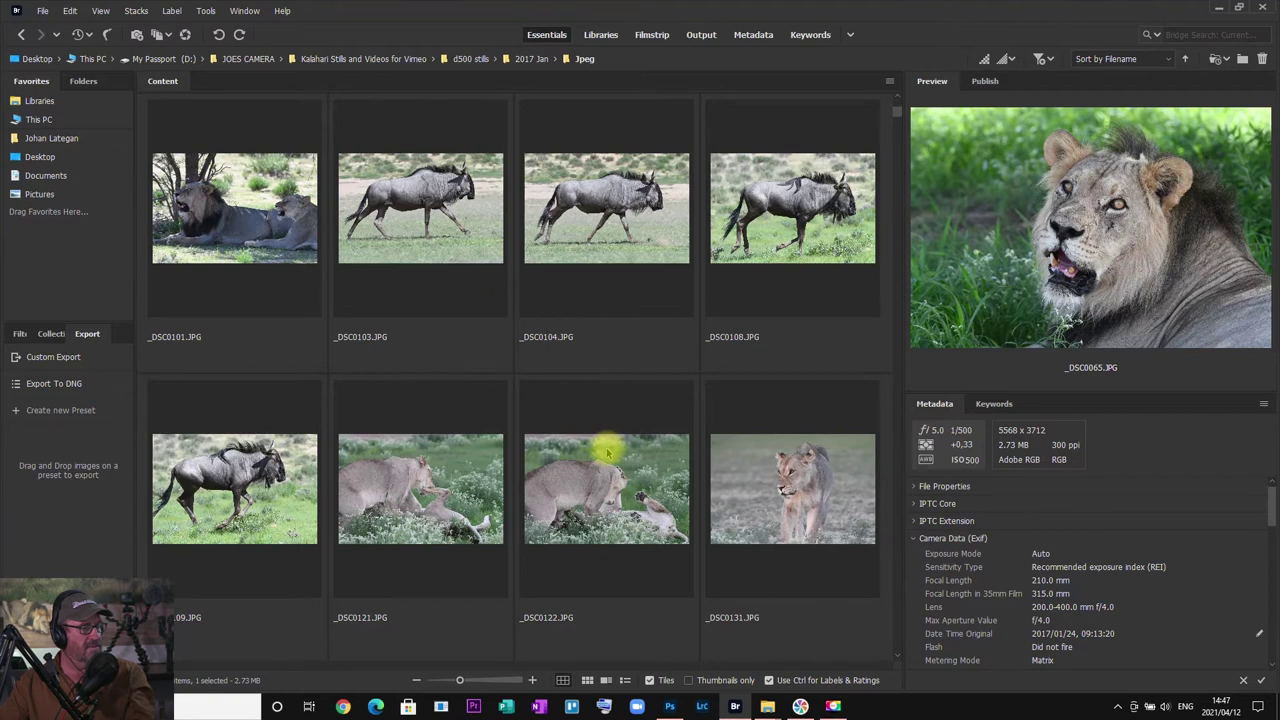
pyautogui.scroll(-1, 607, 452)
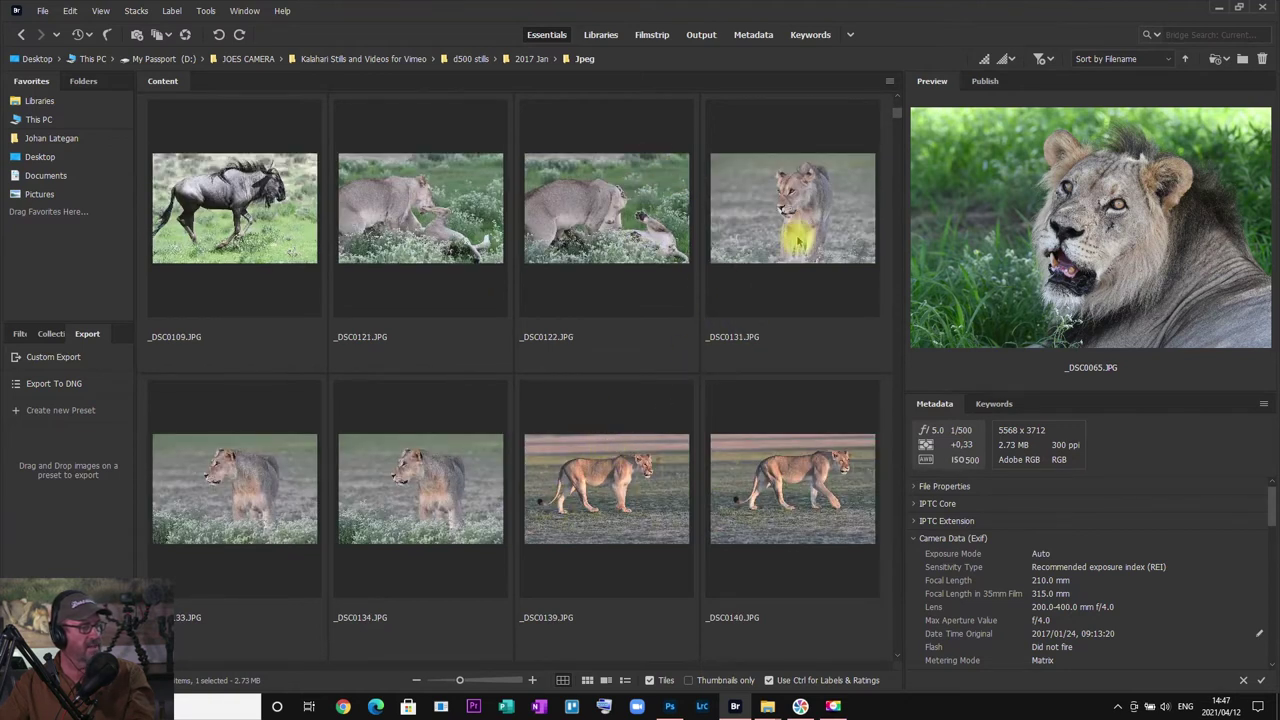
pyautogui.click(398, 492)
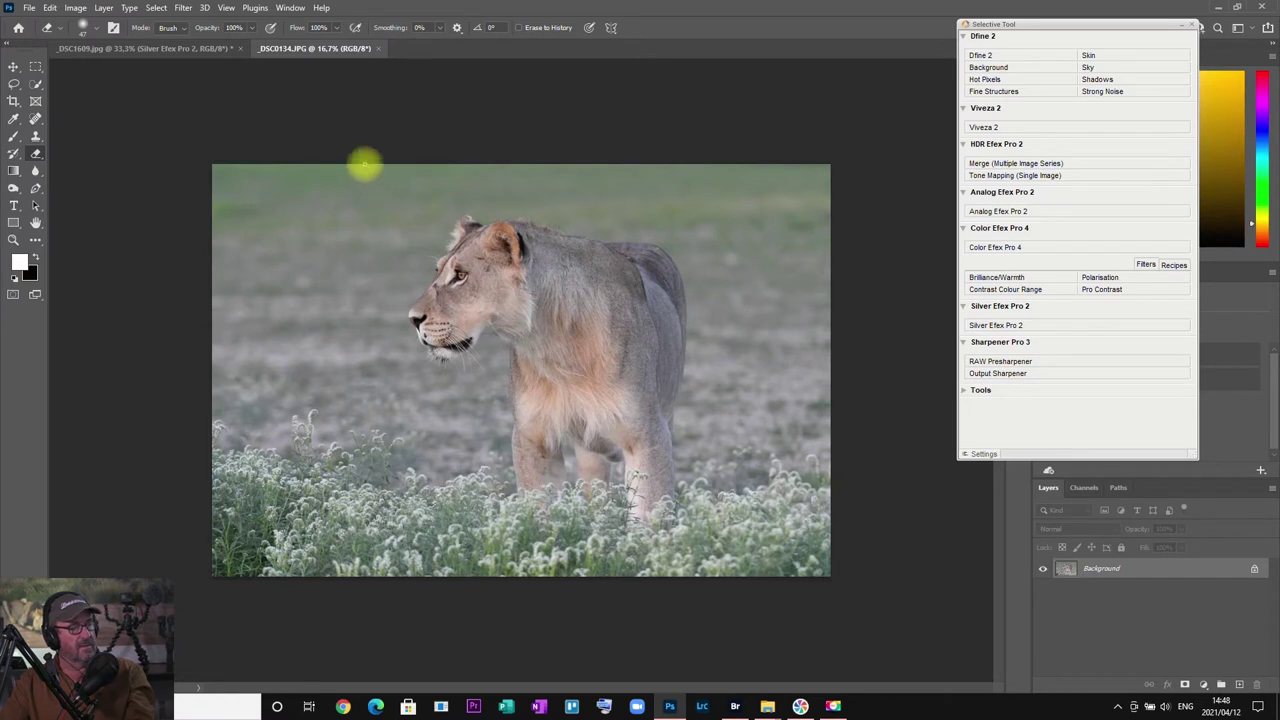
# Step: Open the Image menu on the newly opened _DSC0134 lioness document
pyautogui.click(80, 9)
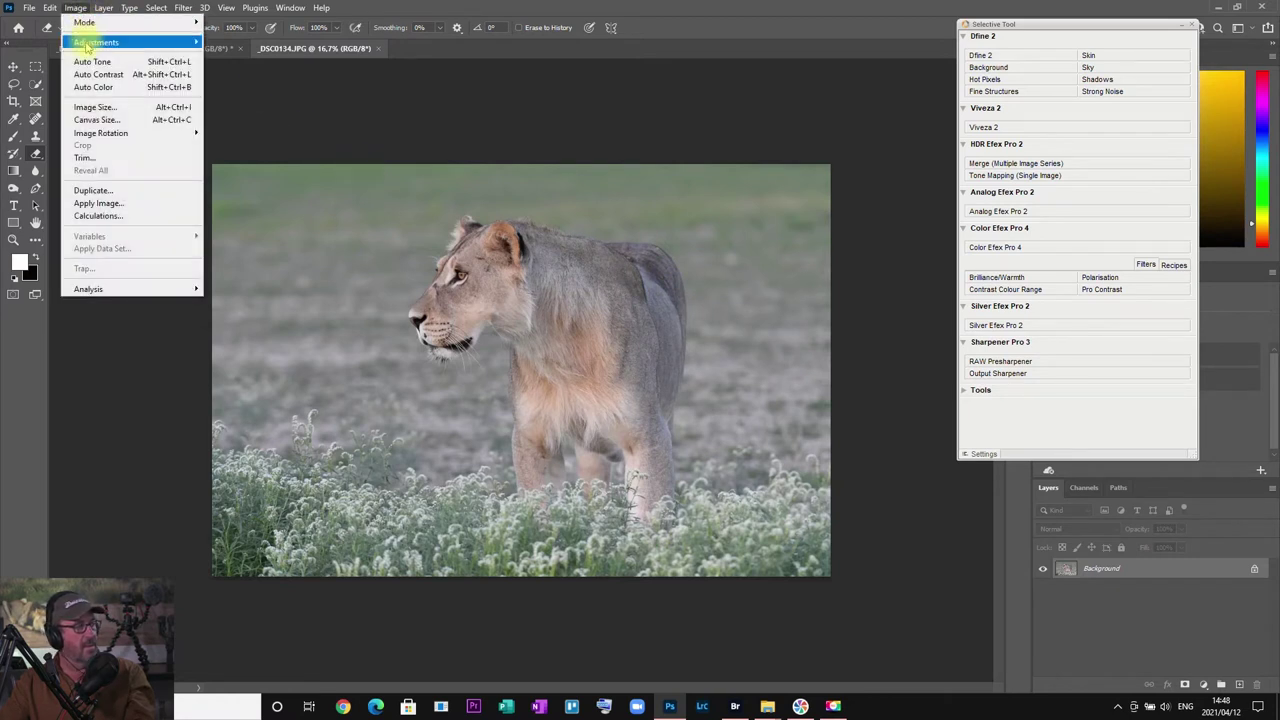
# Step: Apply Levels to the lioness photo with input black at 34 and white at 214
pyautogui.click(350, 98)
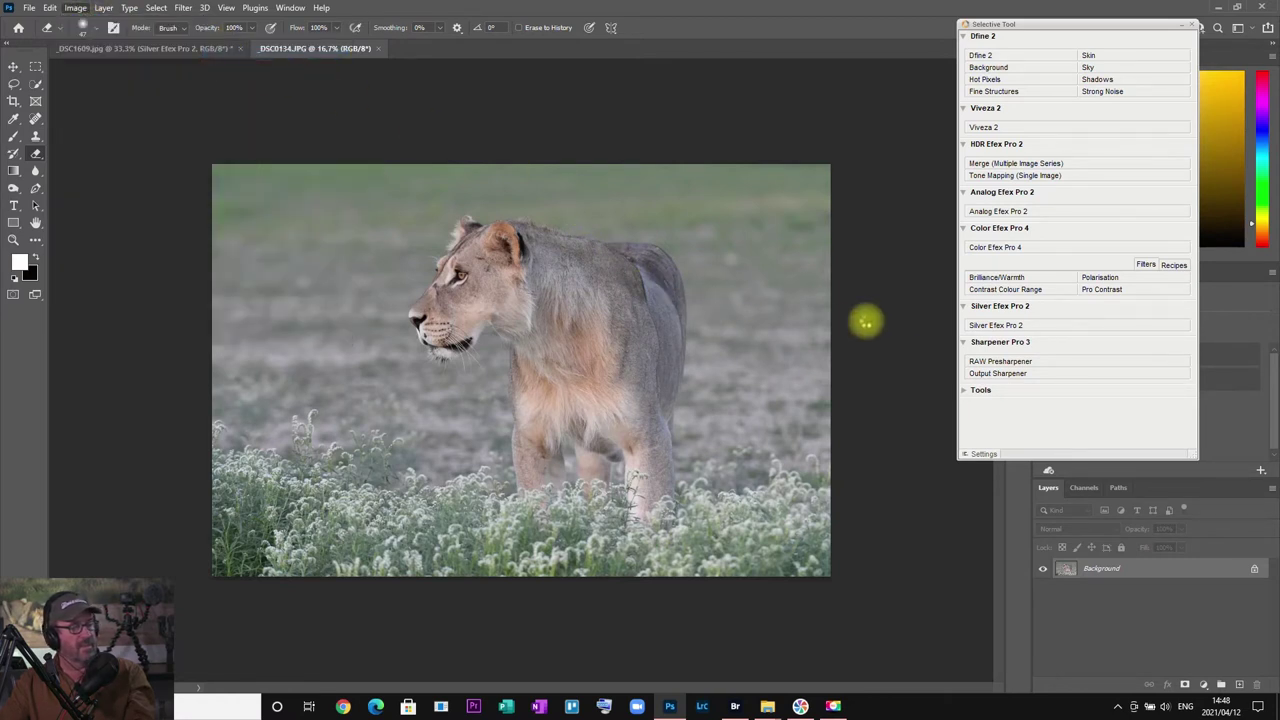
pyautogui.hotkey('ctrl', 'l')
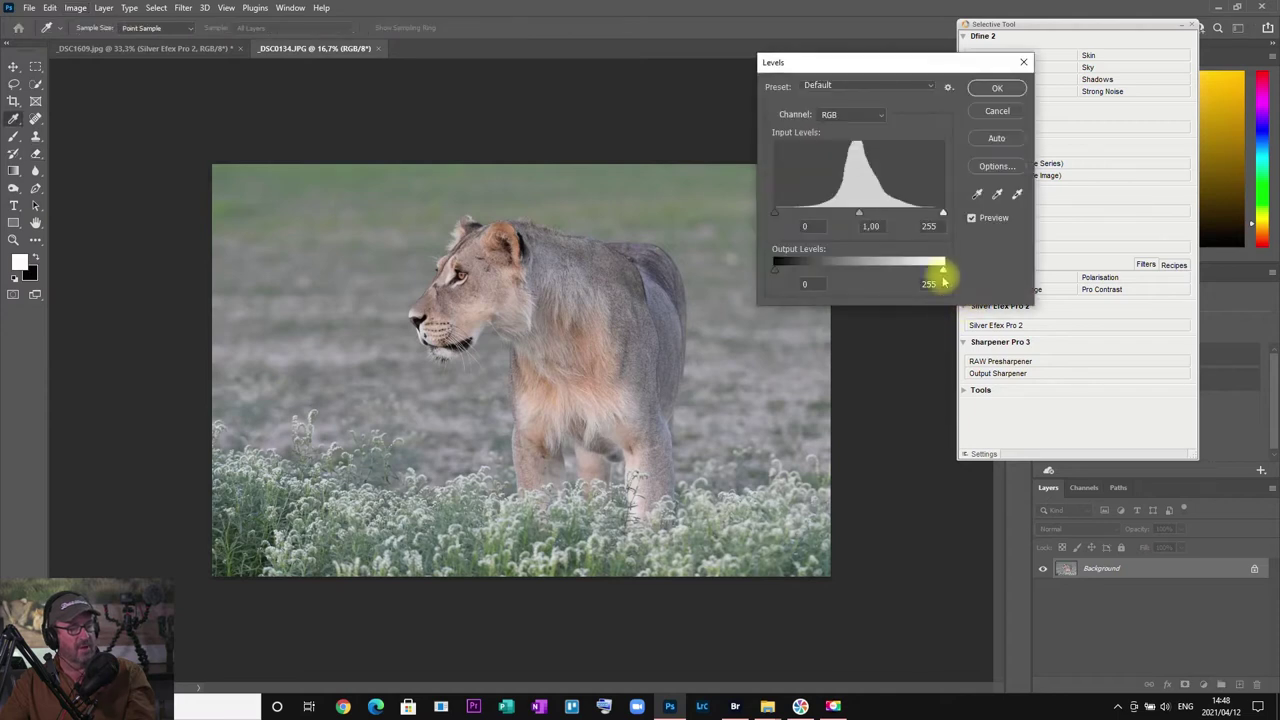
pyautogui.moveTo(942, 212); pyautogui.dragTo(916, 215)
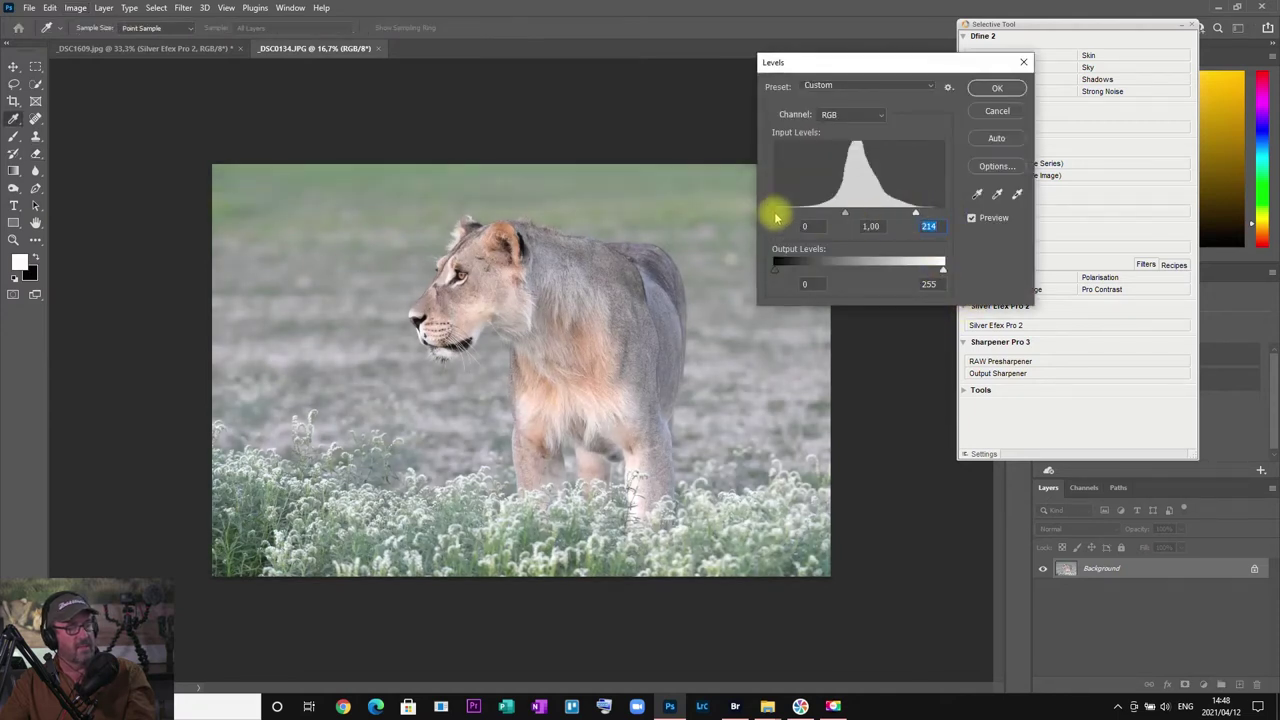
pyautogui.moveTo(774, 212); pyautogui.dragTo(797, 217)
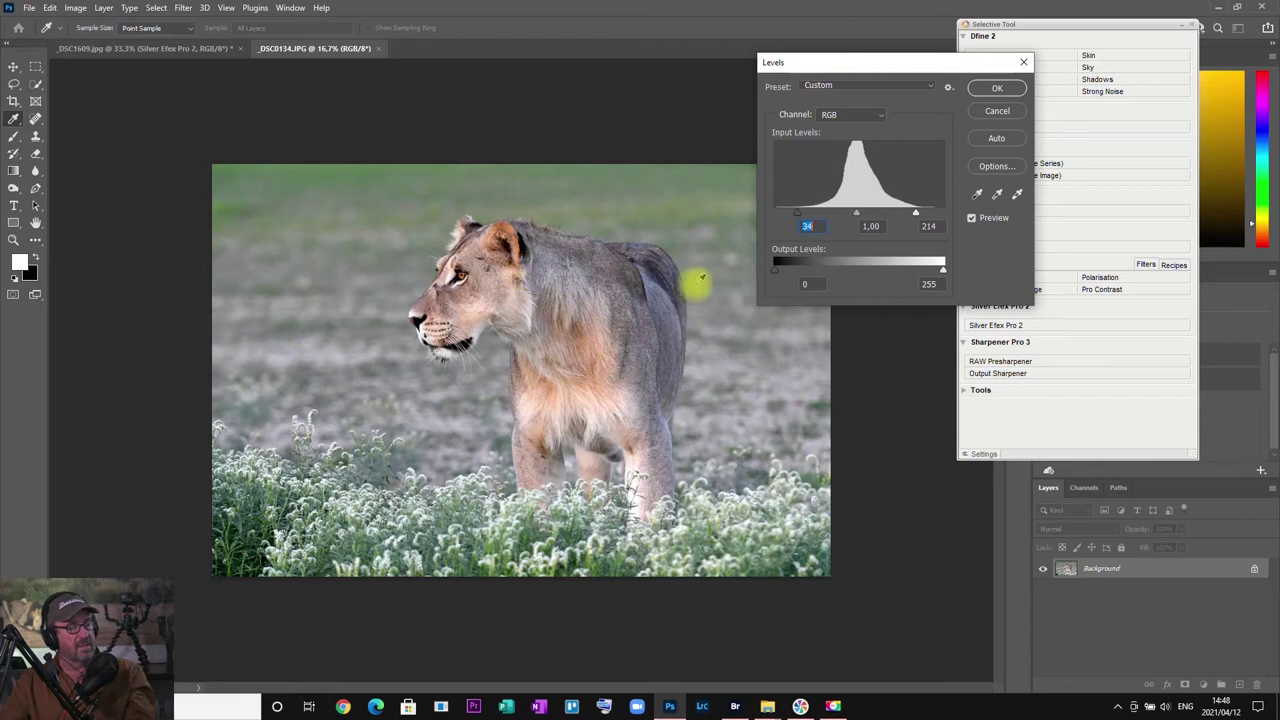
pyautogui.click(995, 89)
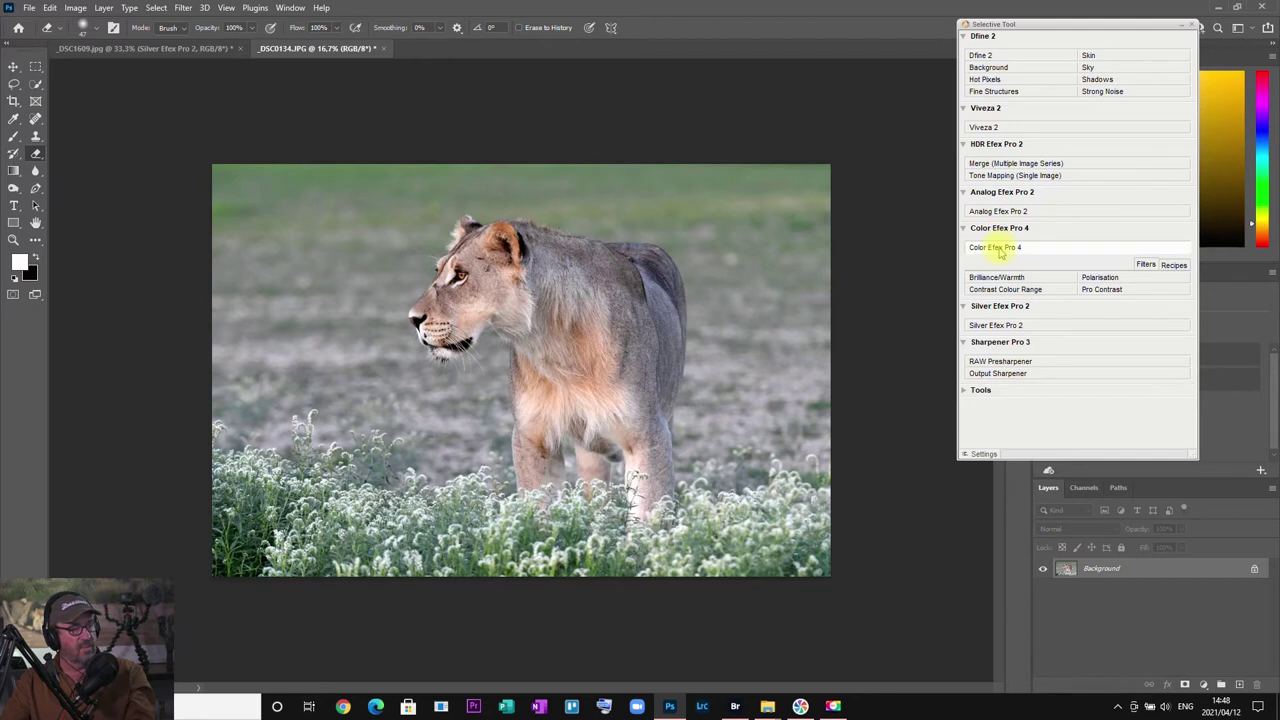
# Step: Raise the lioness photo's saturation to +15 with a Hue/Saturation adjustment
pyautogui.click(80, 8)
pyautogui.moveTo(113, 47)
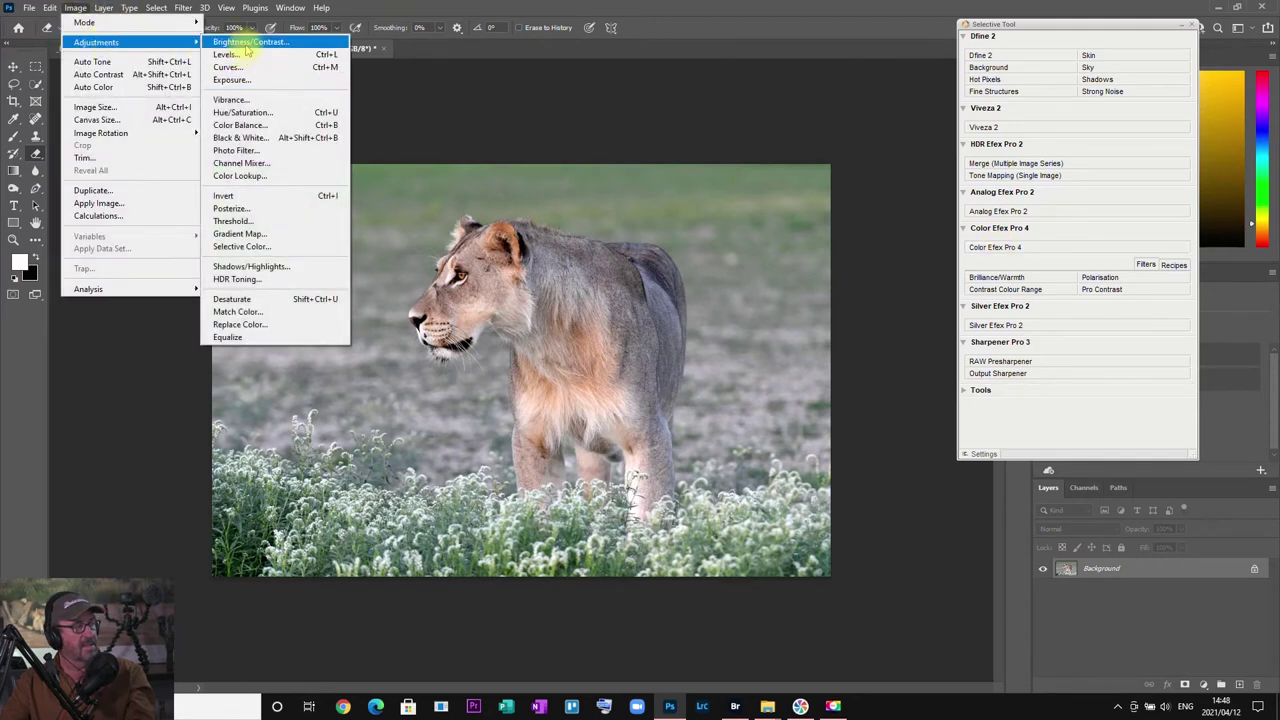
pyautogui.click(245, 112)
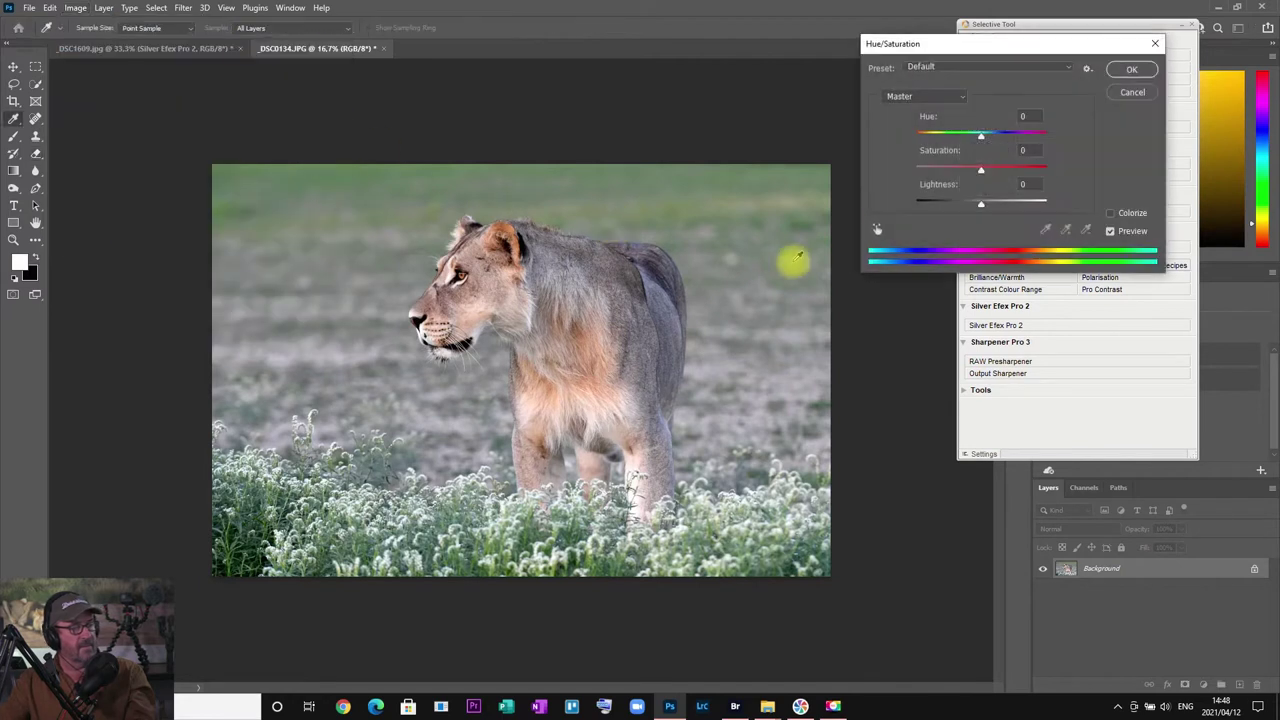
pyautogui.moveTo(986, 172); pyautogui.dragTo(995, 174)
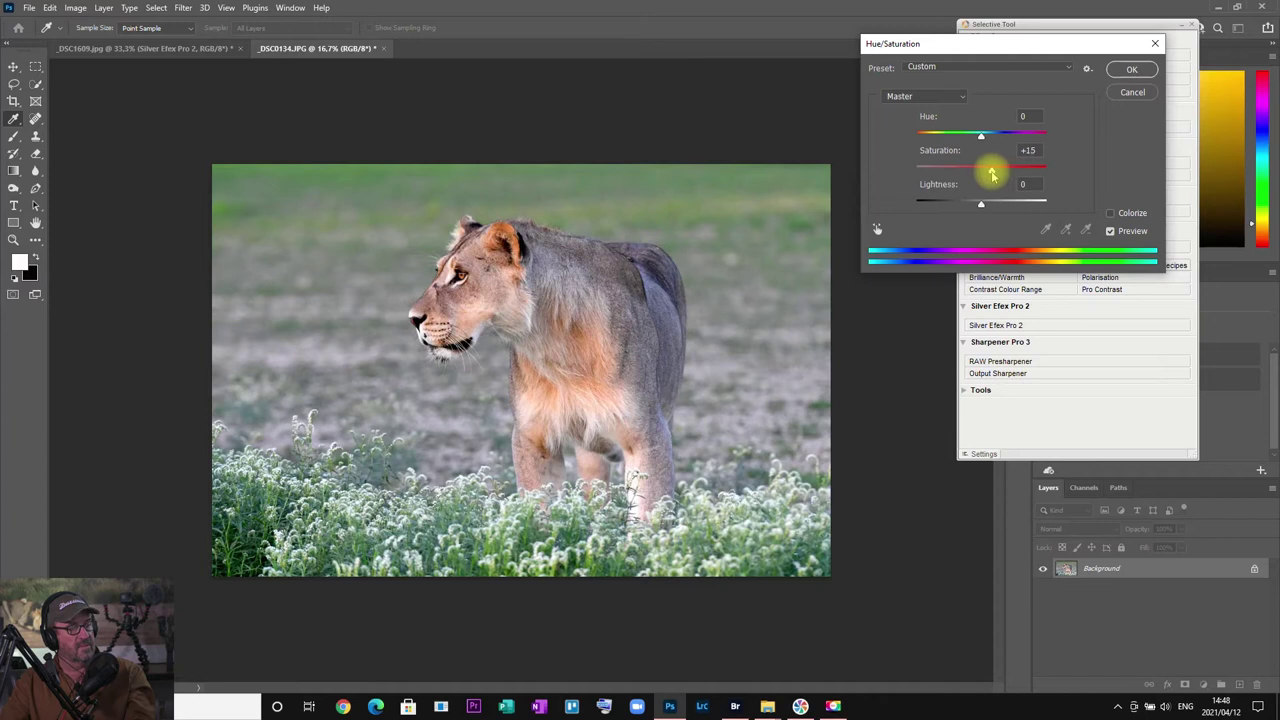
pyautogui.click(1131, 69)
pyautogui.press('e')
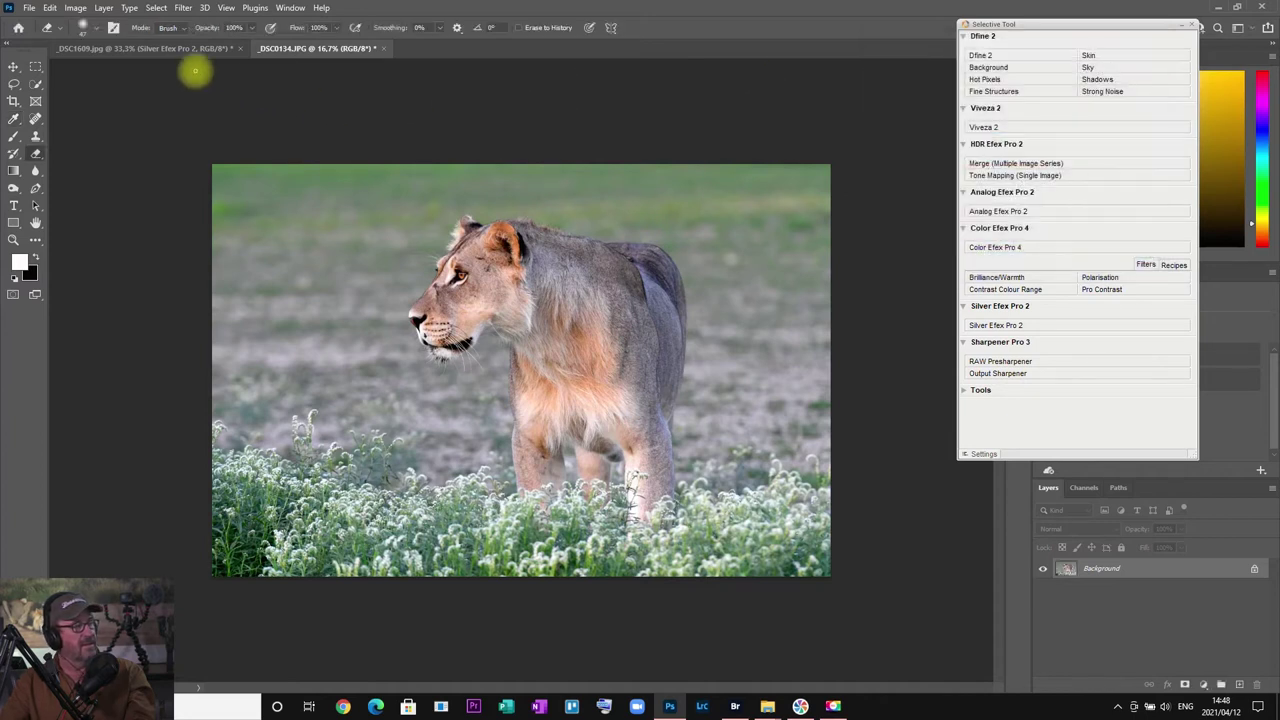
pyautogui.click(75, 7)
pyautogui.moveTo(150, 42)
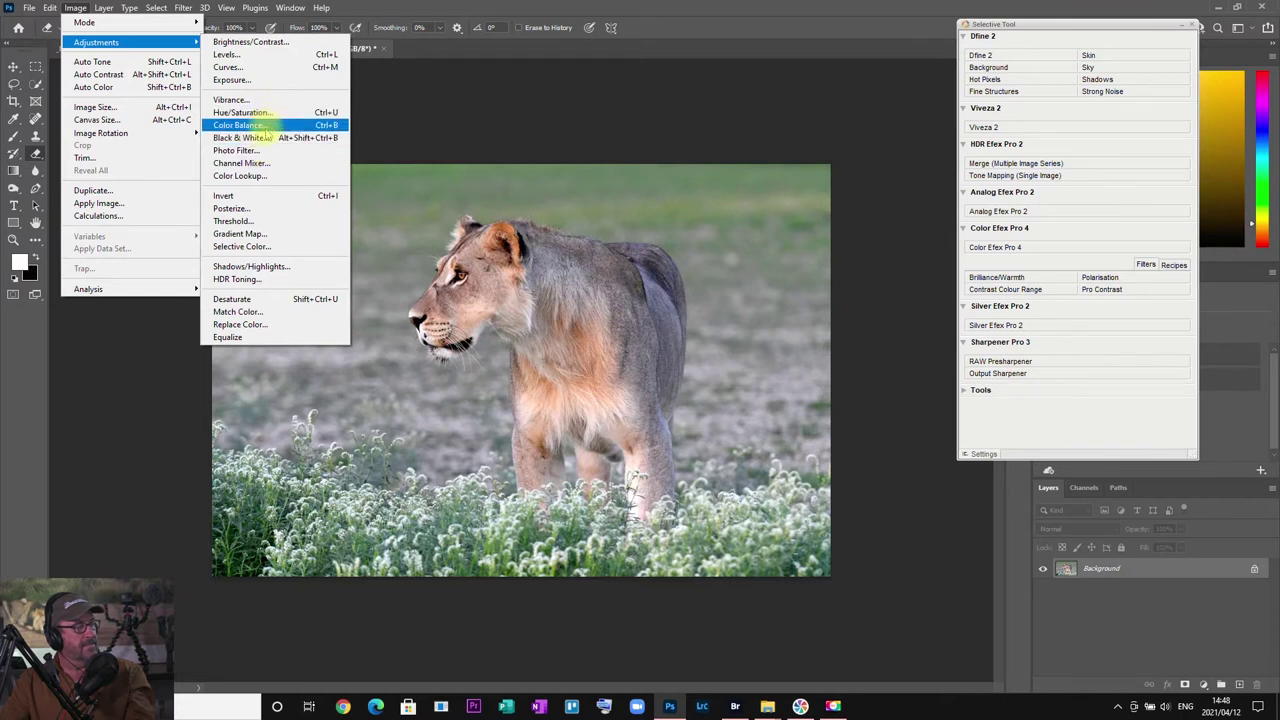
# Step: Convert the lioness photo to black and white with Reds 164 and Yellows 108
pyautogui.click(258, 137)
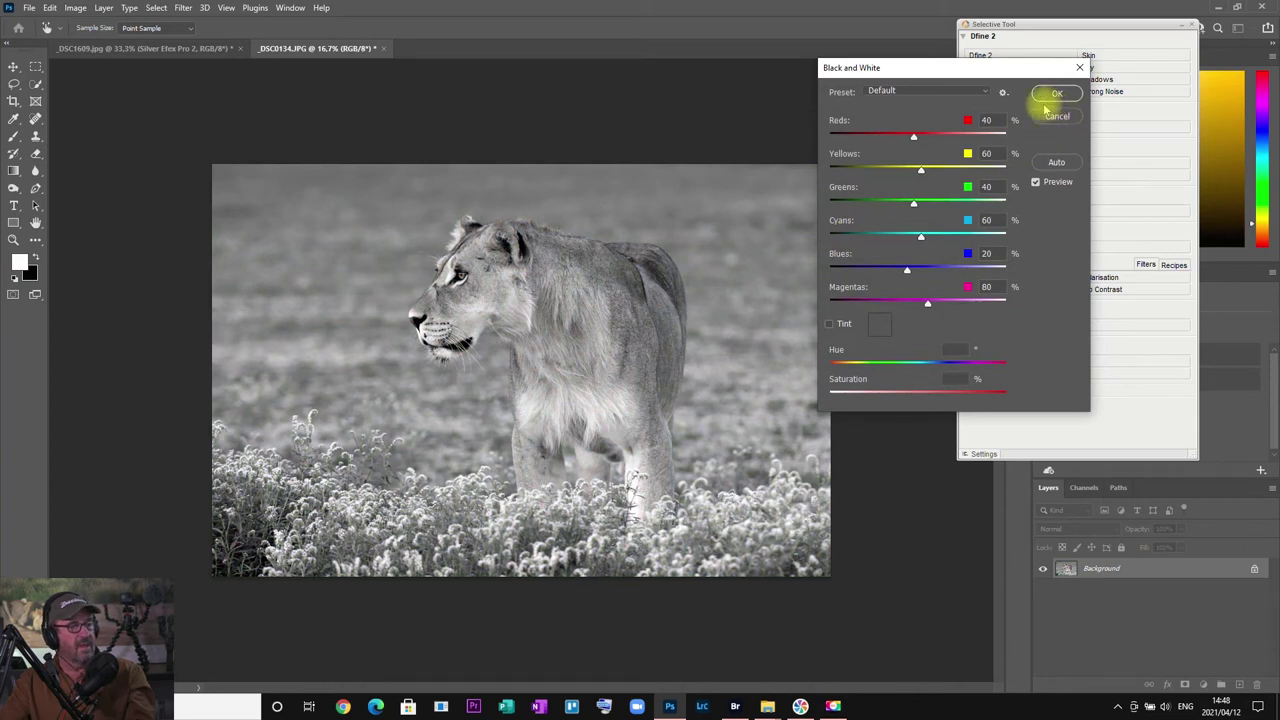
pyautogui.moveTo(917, 141)
pyautogui.mouseDown()
pyautogui.moveTo(958, 143)
pyautogui.moveTo(928, 146)
pyautogui.mouseUp()
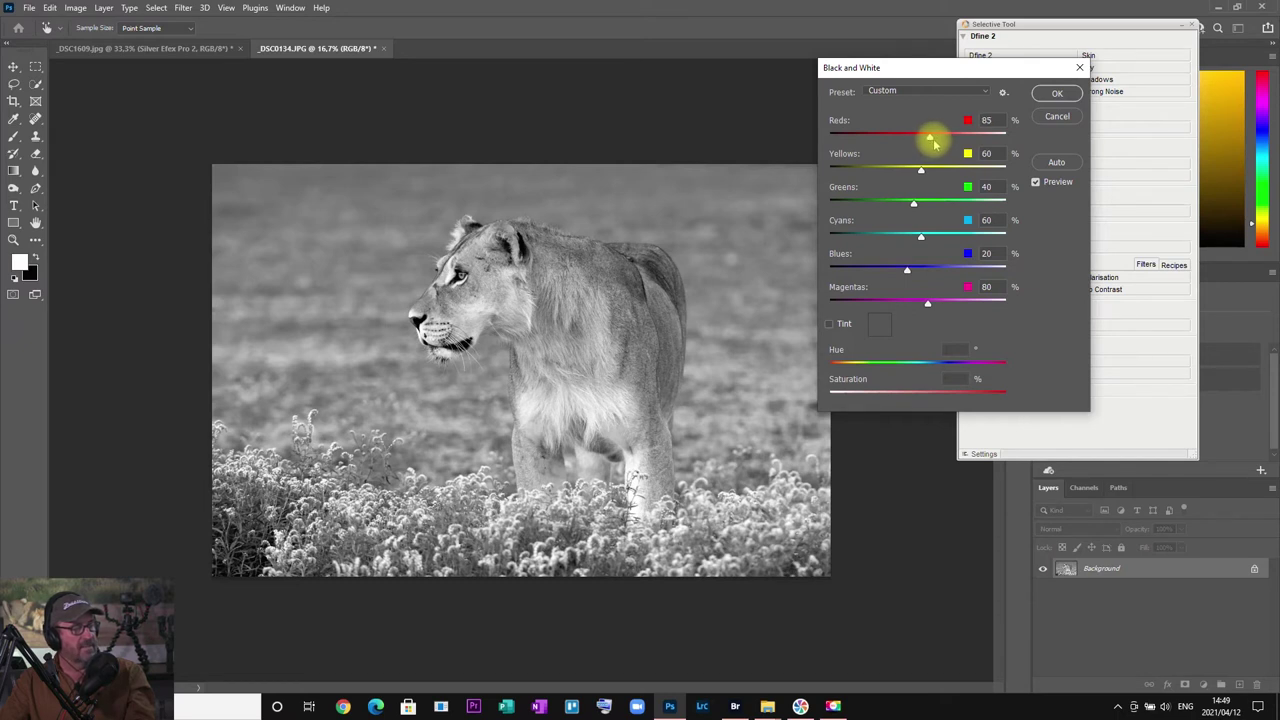
pyautogui.moveTo(934, 143); pyautogui.dragTo(937, 172)
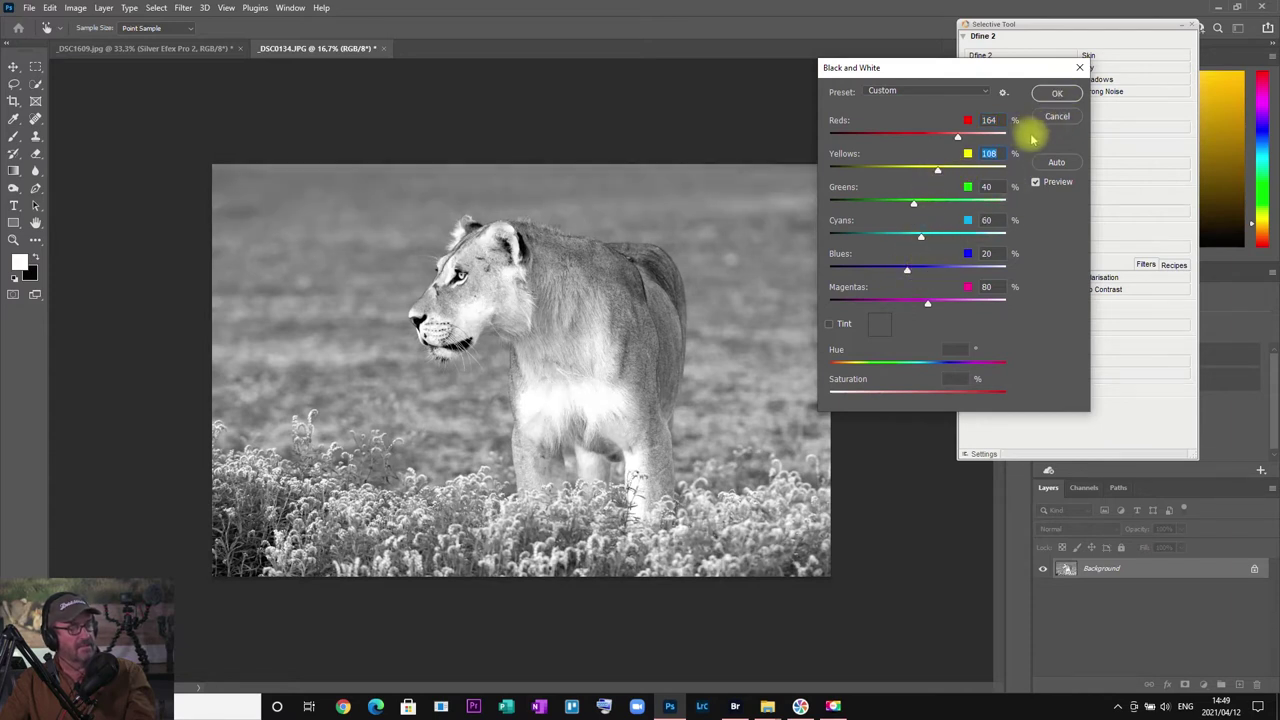
pyautogui.press('Return')
pyautogui.press('e')
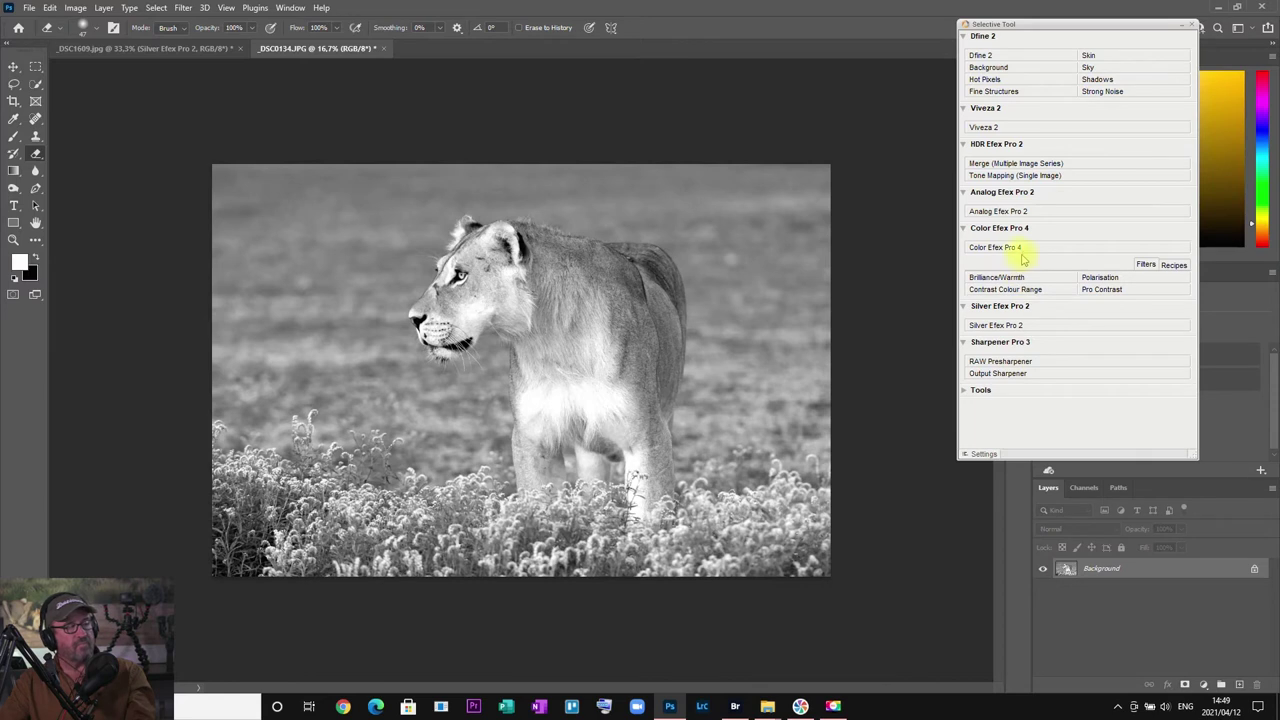
pyautogui.click(49, 8)
# Step: Undo the Black & White conversion and launch Color Efex Pro 4 on the lioness photo
pyautogui.click(58, 22)
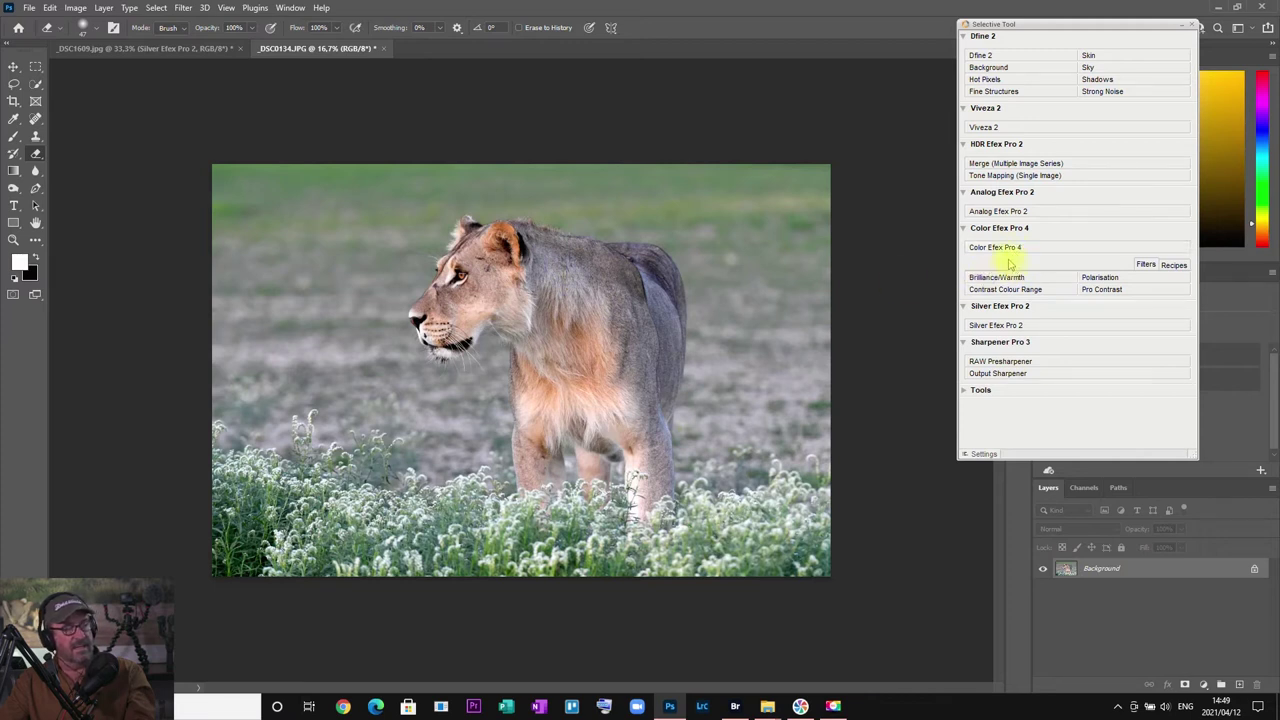
pyautogui.click(1006, 250)
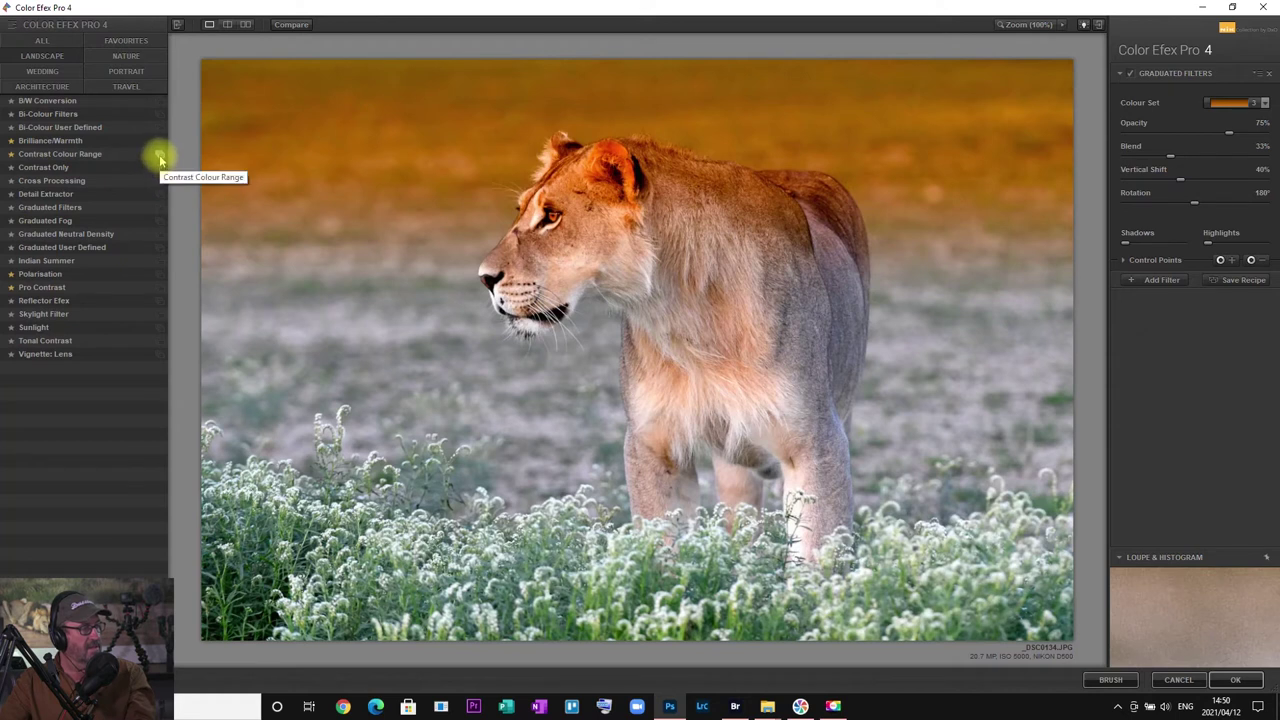
# Step: Compare the Red, Yellow/Green, Blue and Magenta Contrast Colour Range presets, keeping 01 - Red
pyautogui.click(160, 157)
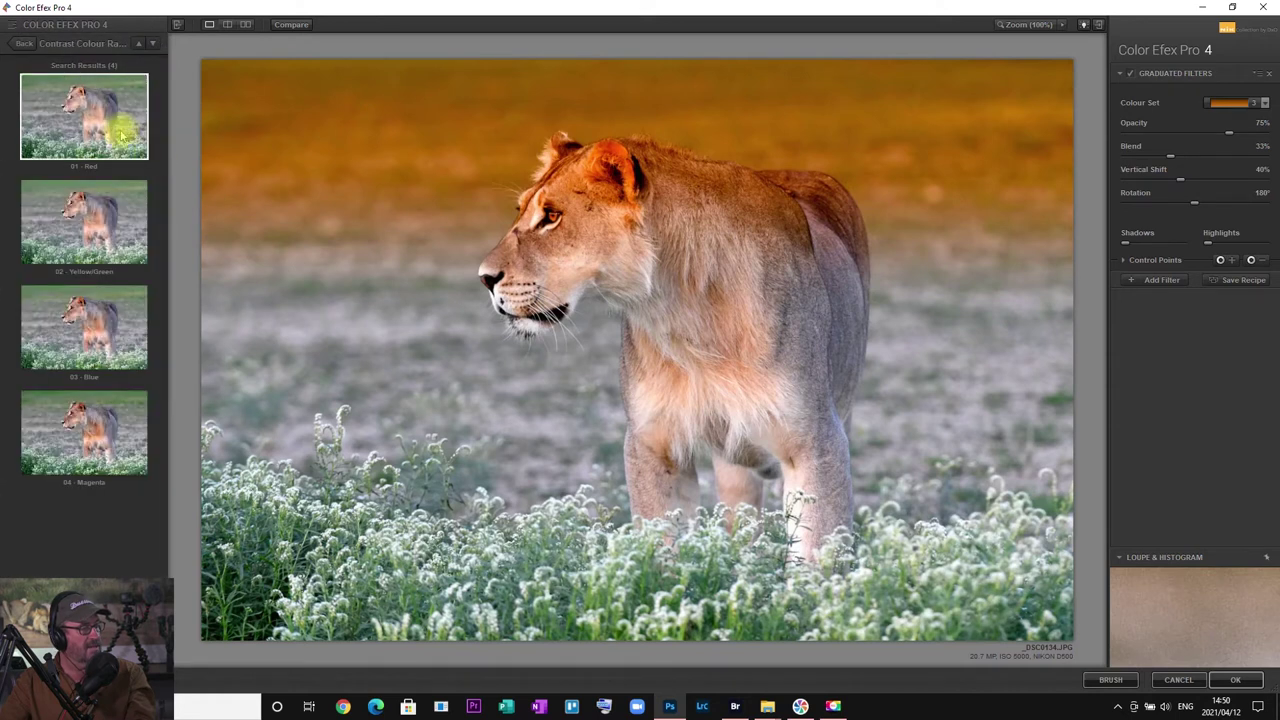
pyautogui.click(116, 124)
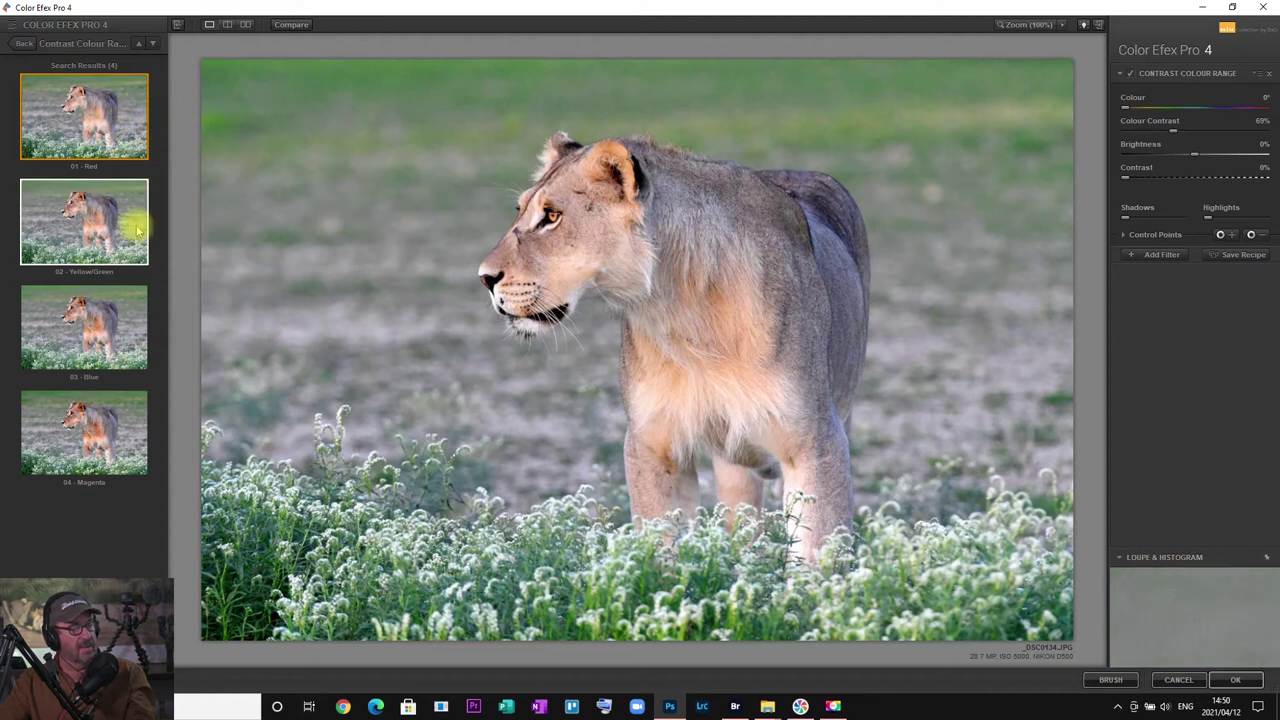
pyautogui.click(100, 220)
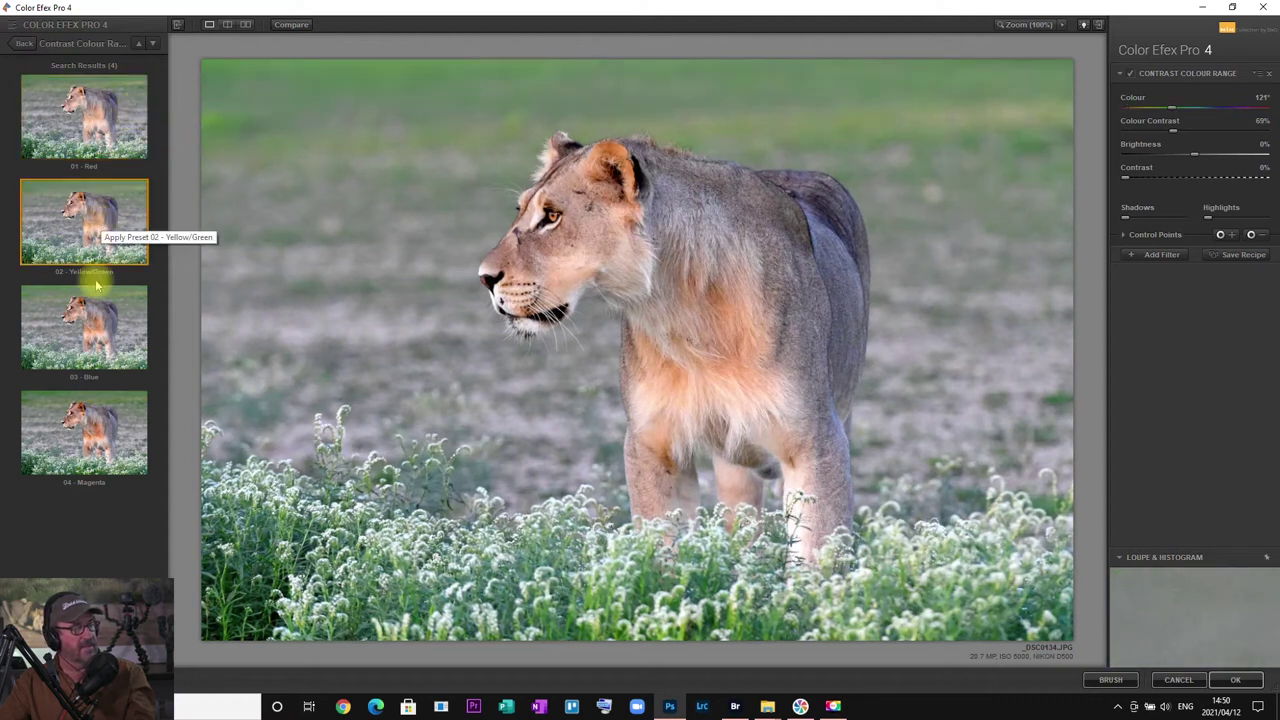
pyautogui.click(96, 336)
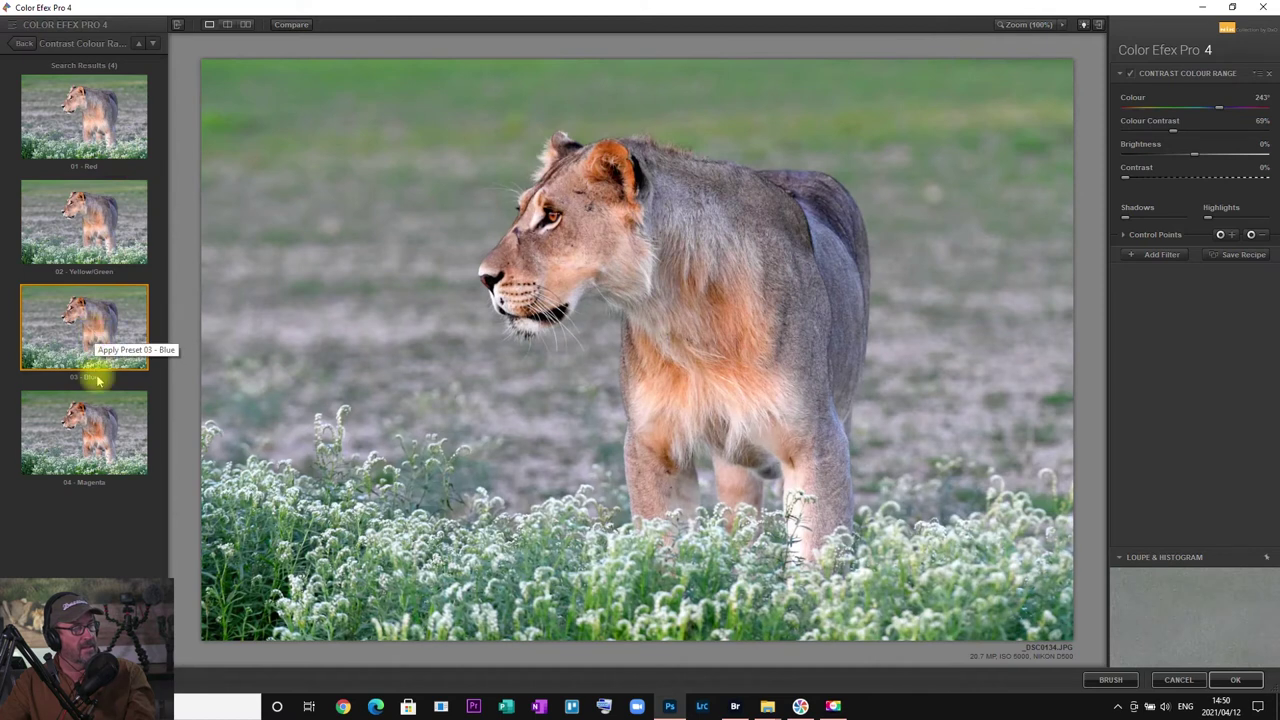
pyautogui.click(98, 438)
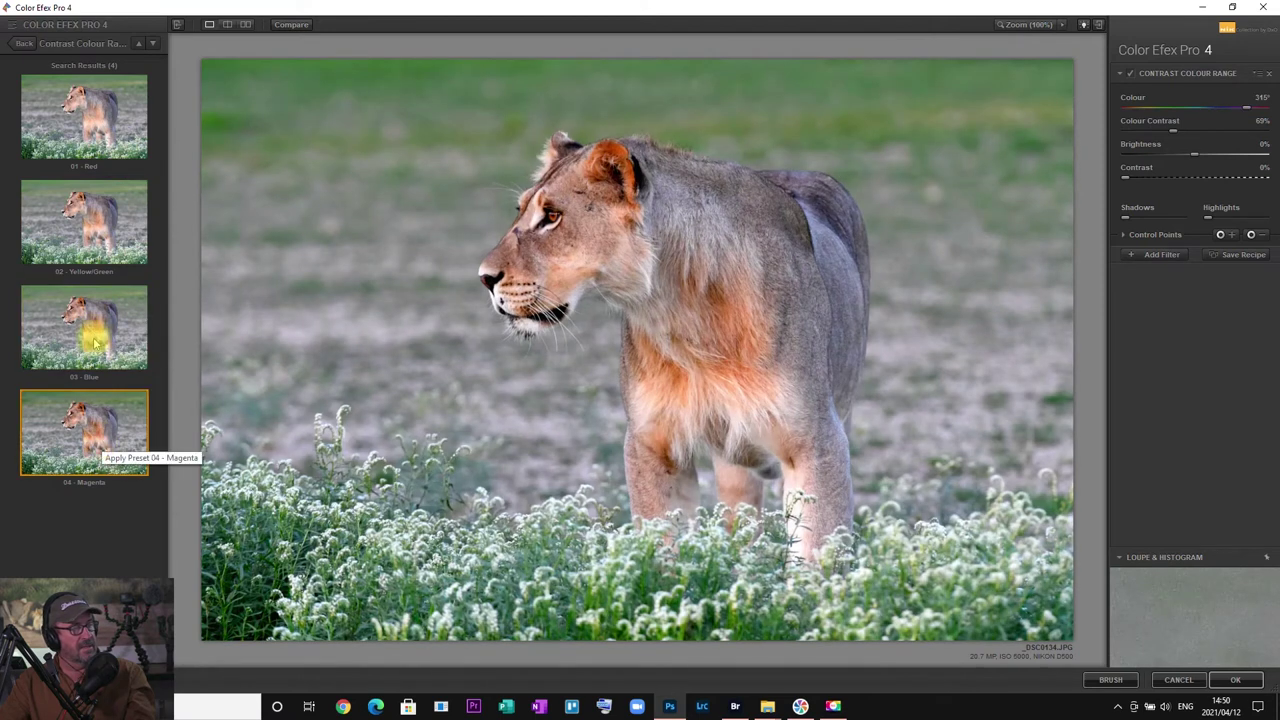
pyautogui.click(97, 142)
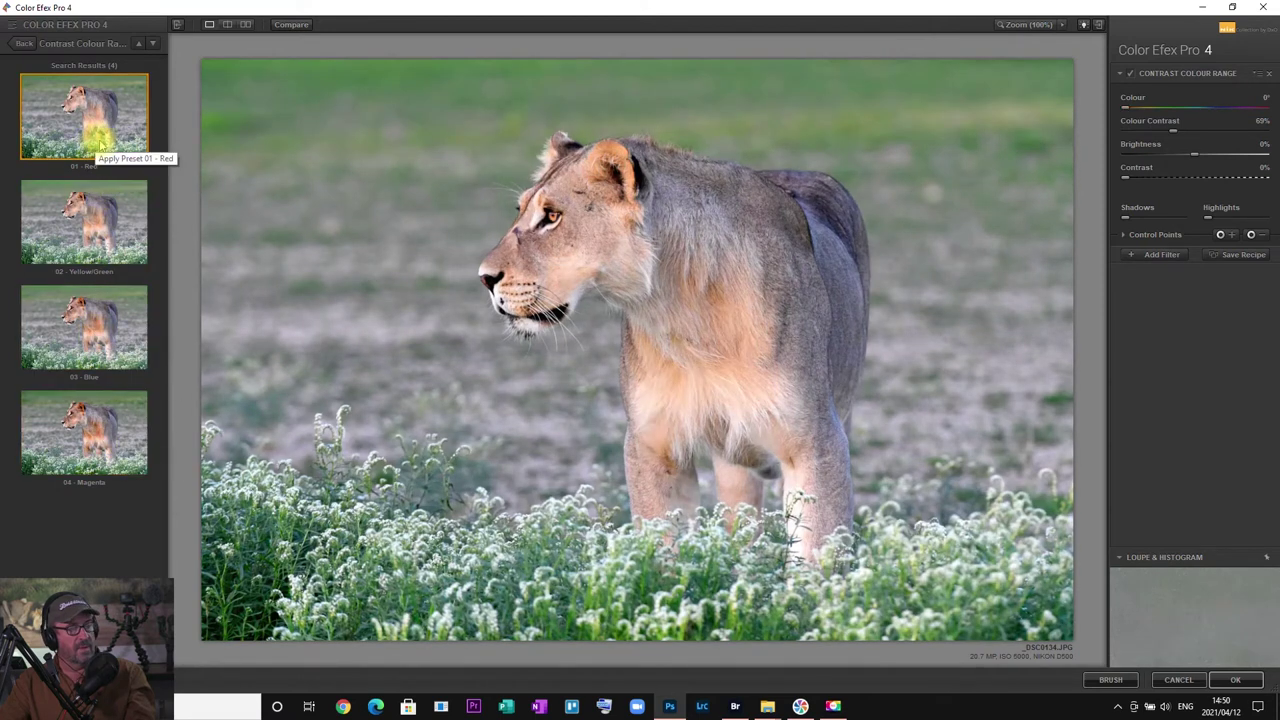
pyautogui.click(26, 44)
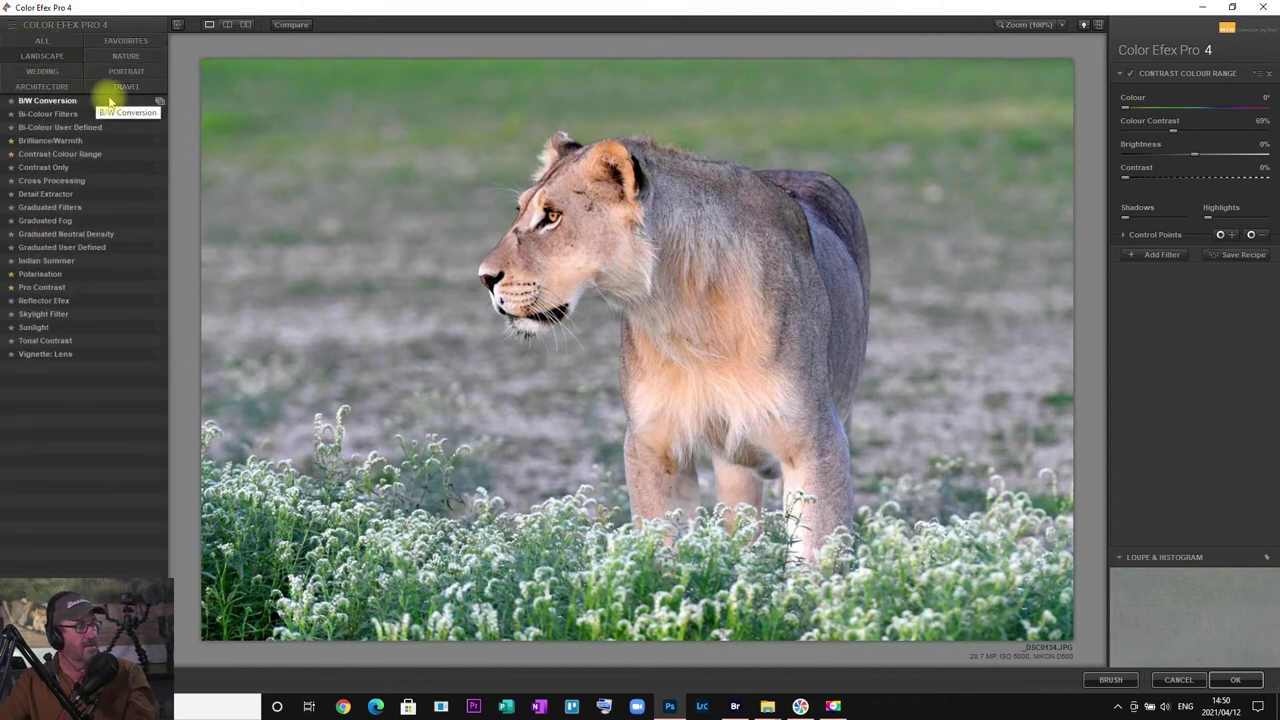
# Step: Try Brilliance/Warmth presets 01 through 06 on the lion photo, settling on 01 - Neutral
pyautogui.click(160, 140)
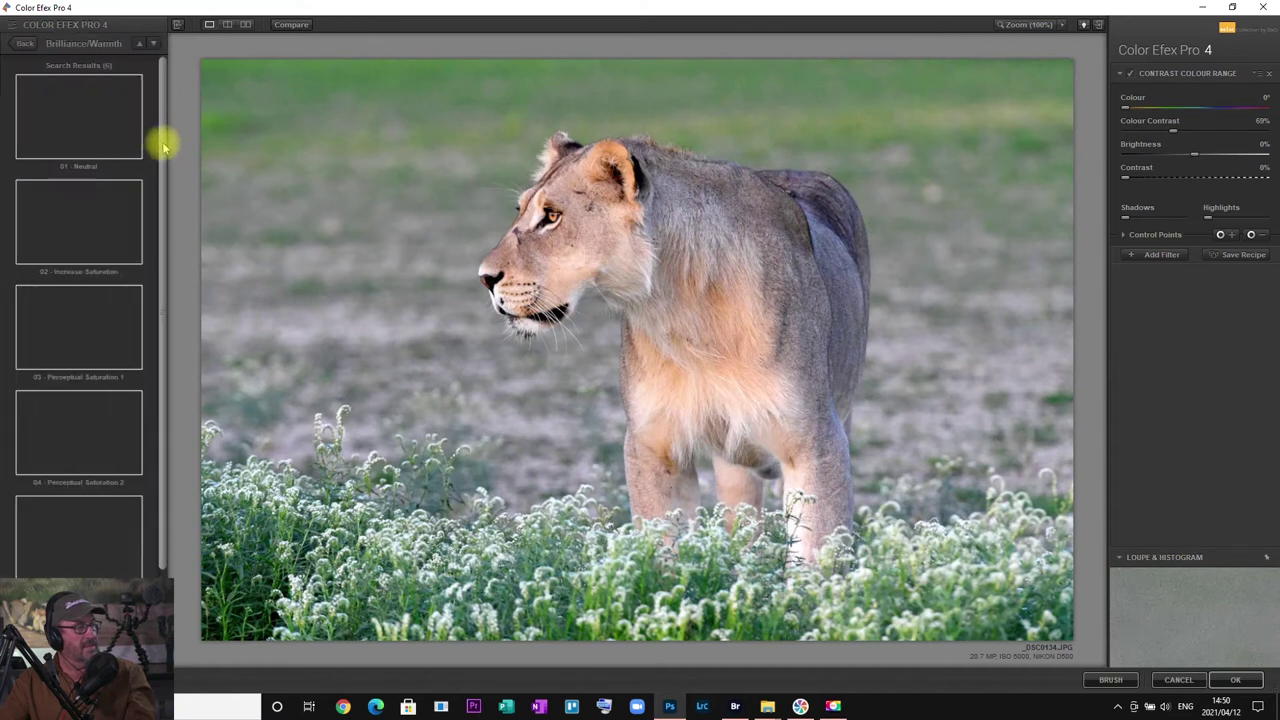
pyautogui.click(107, 125)
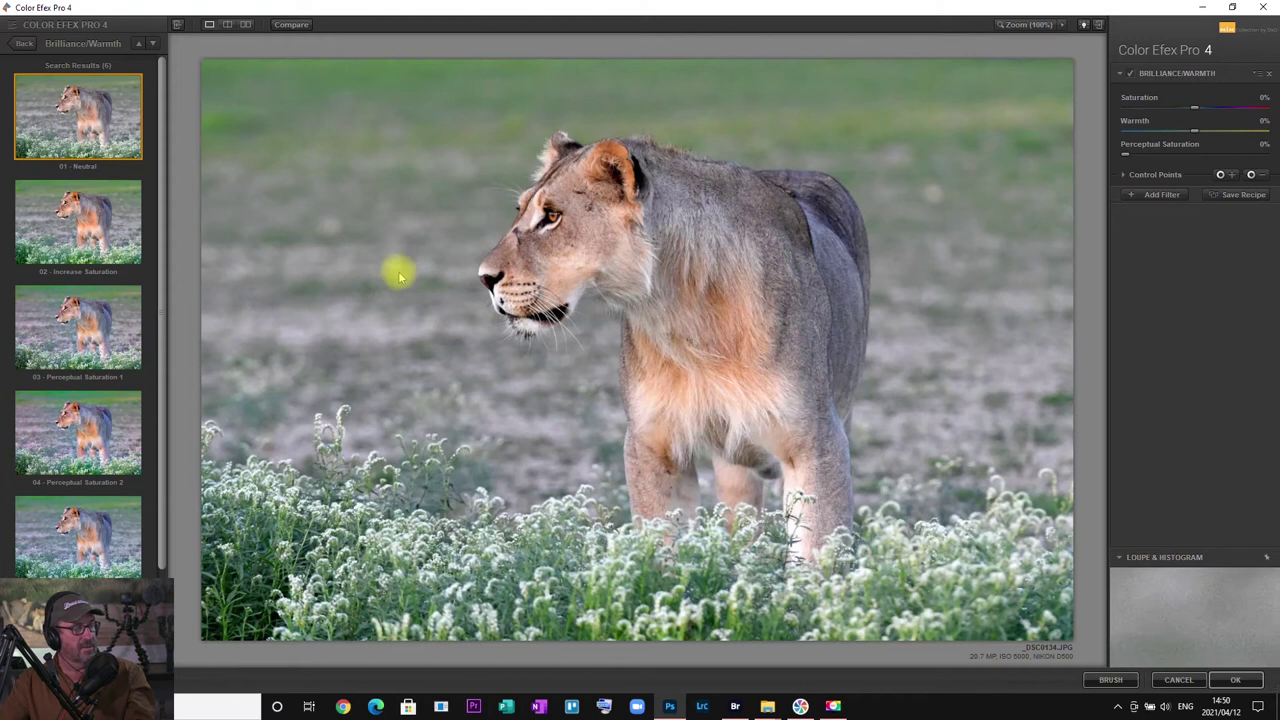
pyautogui.click(95, 214)
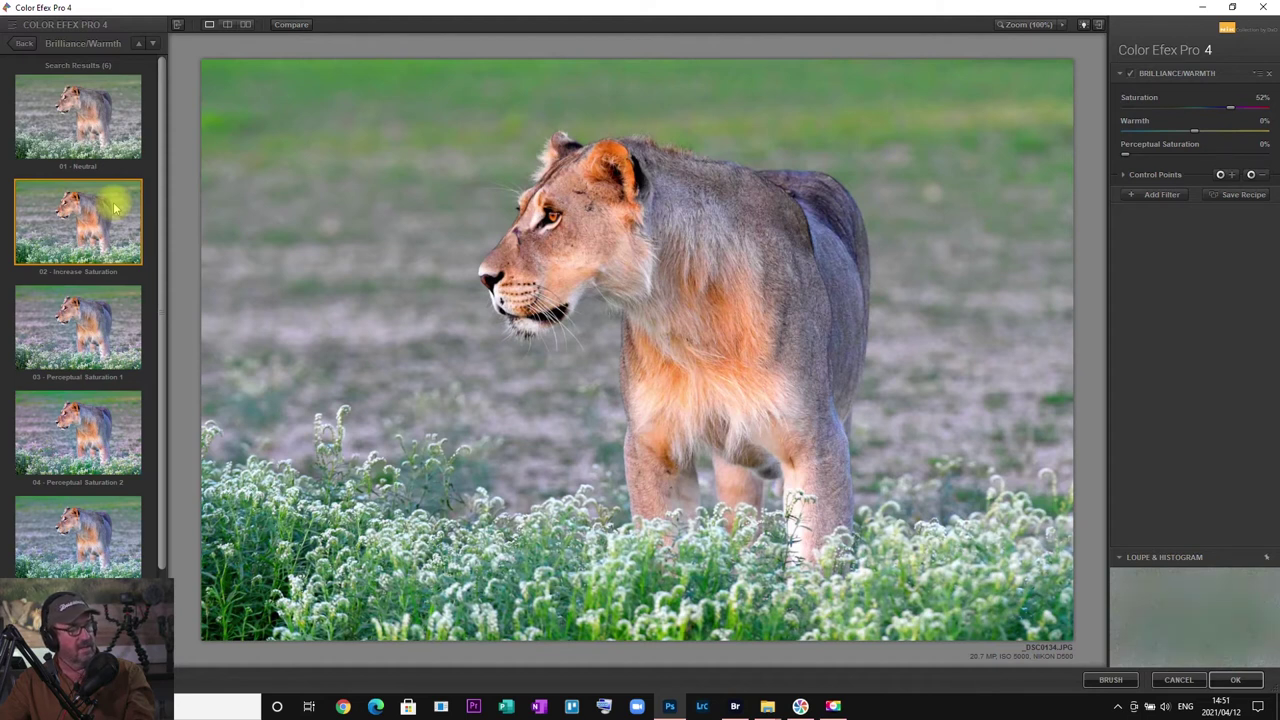
pyautogui.click(124, 316)
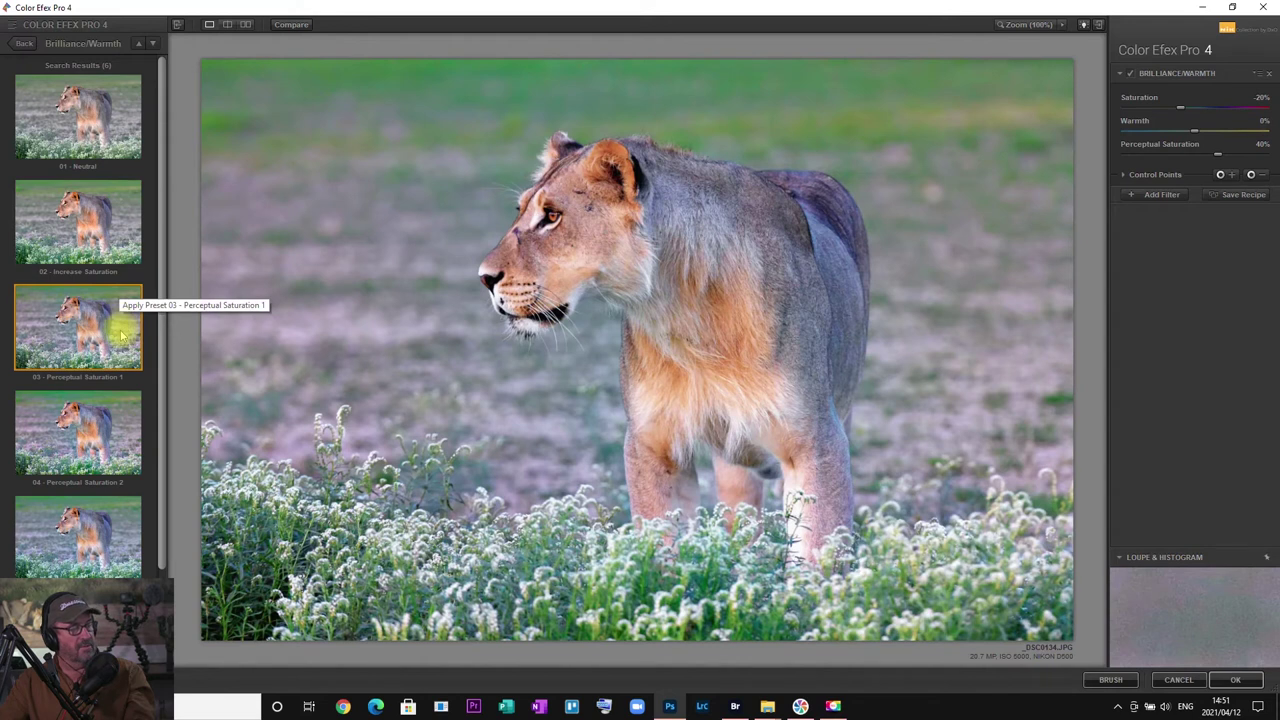
pyautogui.press('Down')
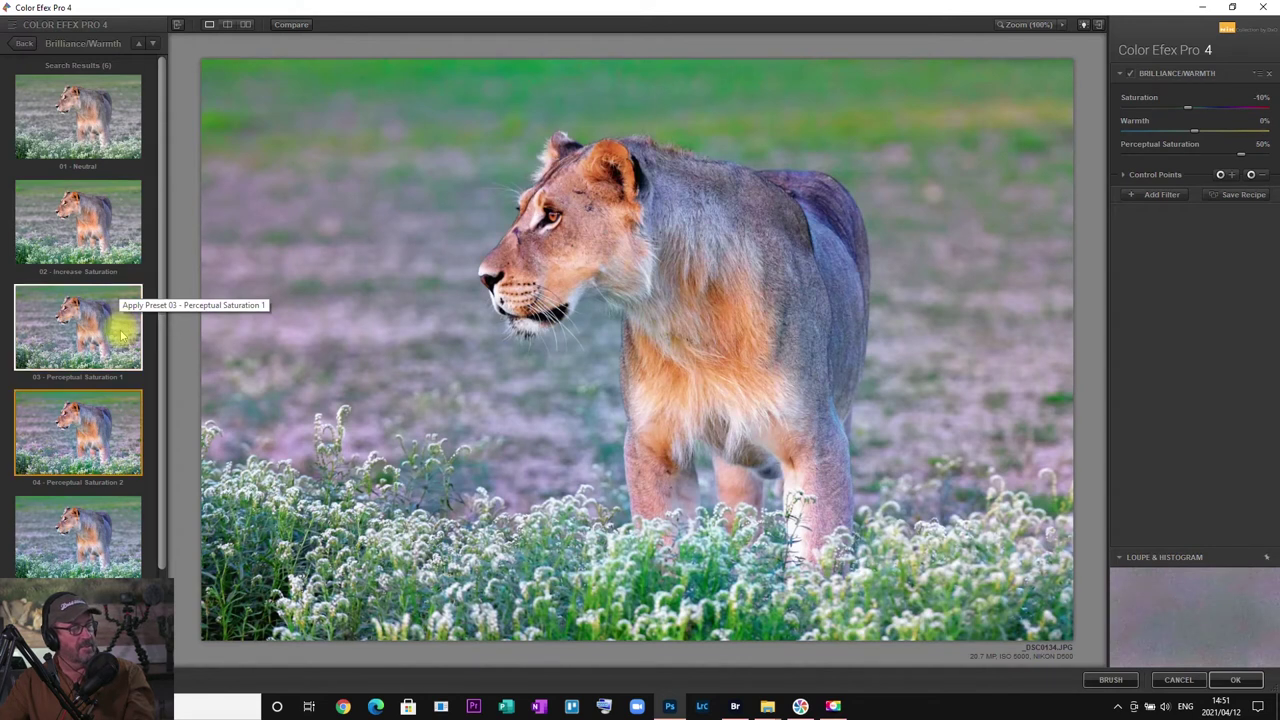
pyautogui.scroll(-2, 110, 410)
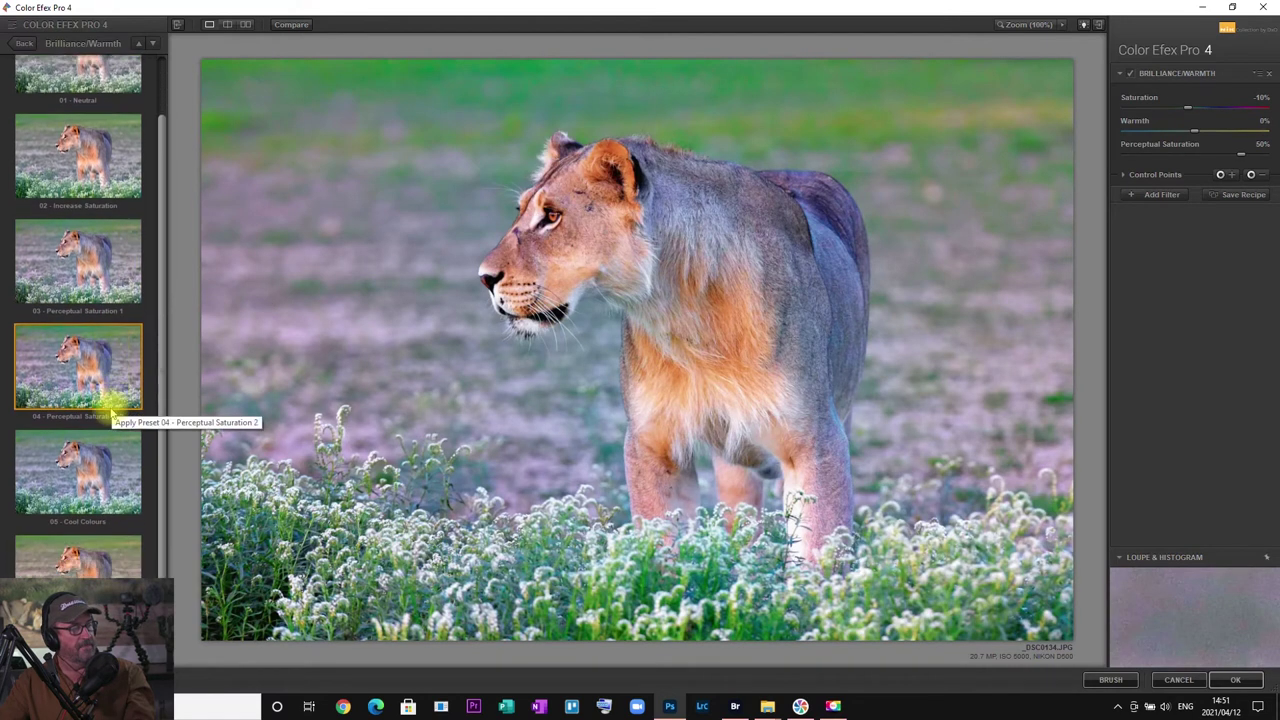
pyautogui.click(100, 452)
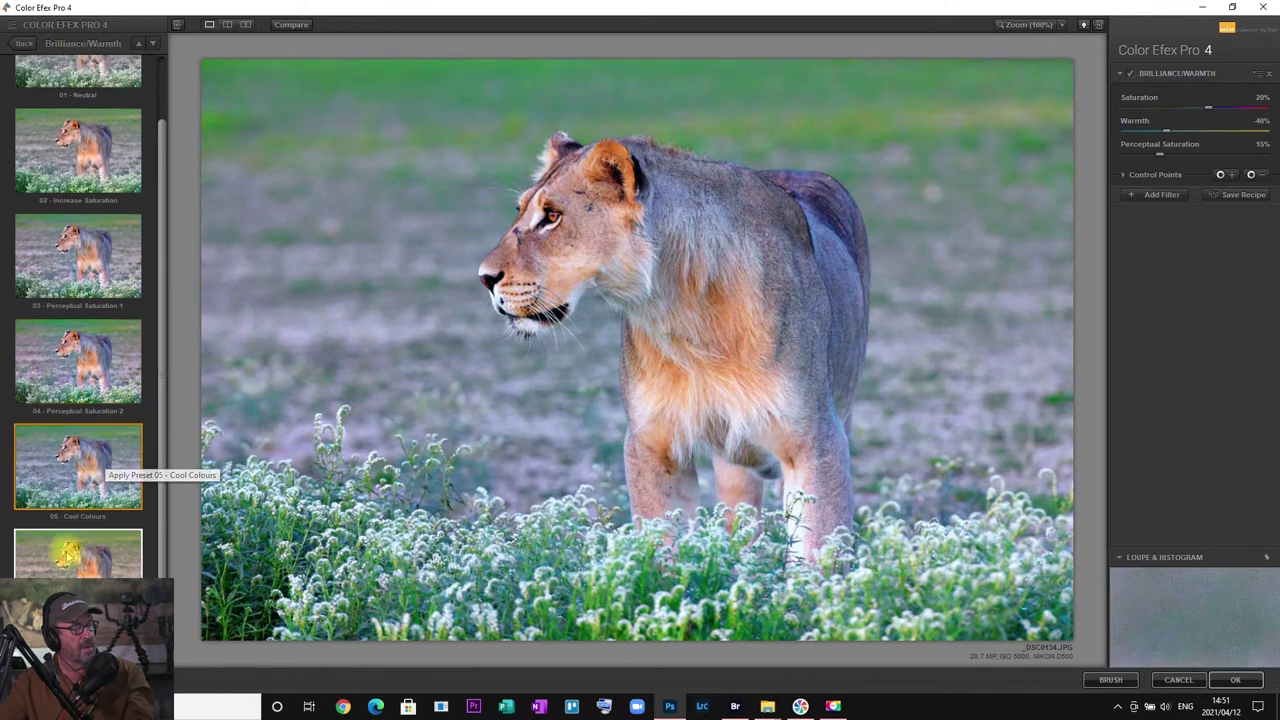
pyautogui.click(72, 551)
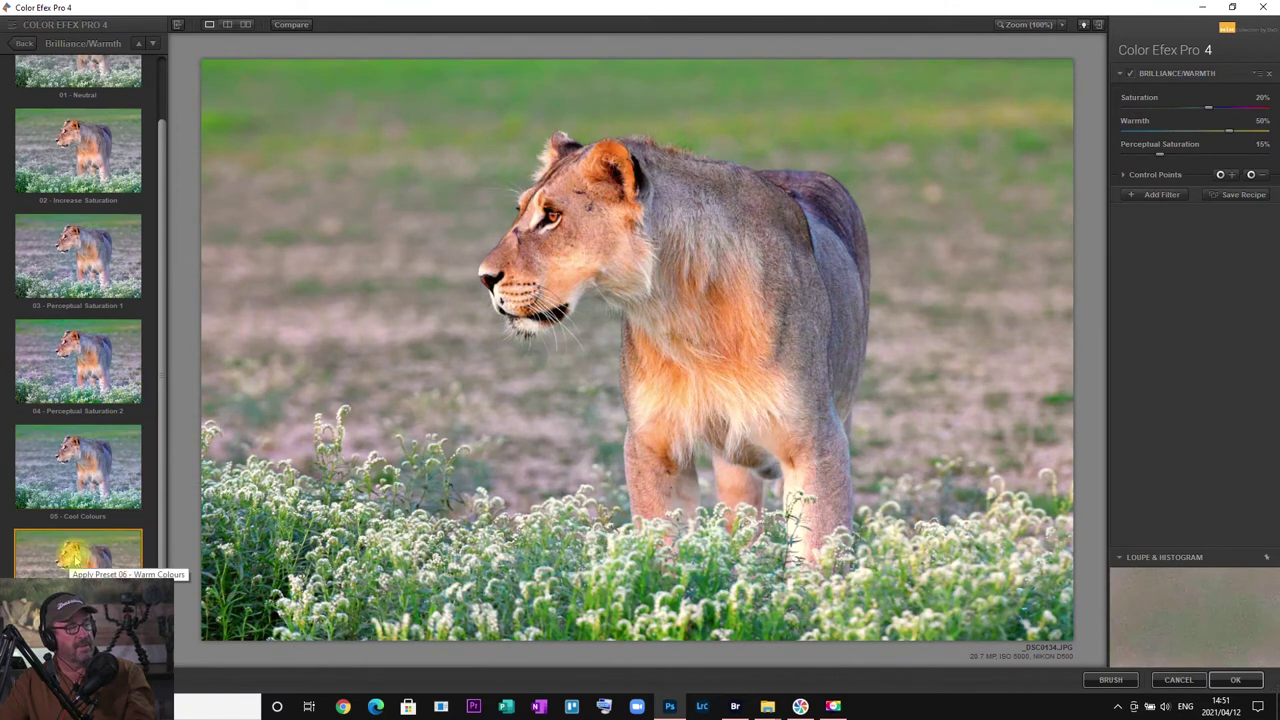
pyautogui.click(88, 460)
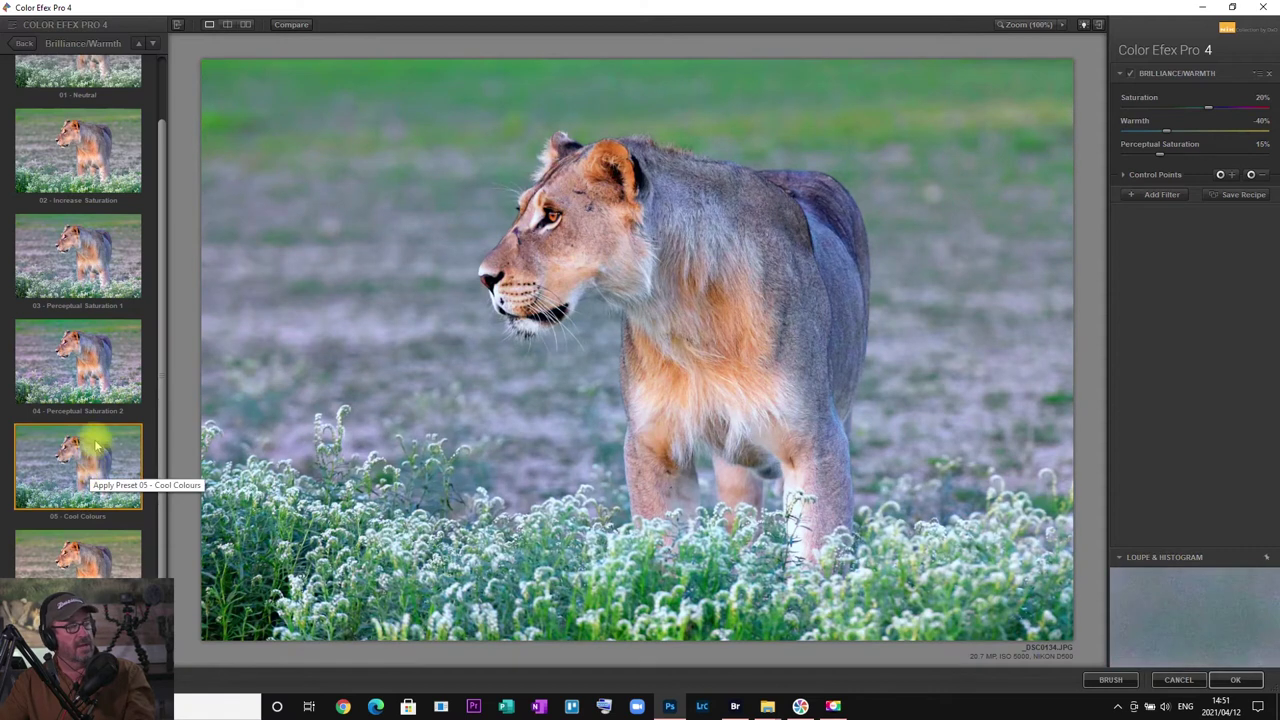
pyautogui.scroll(2, 95, 440)
pyautogui.click(107, 140)
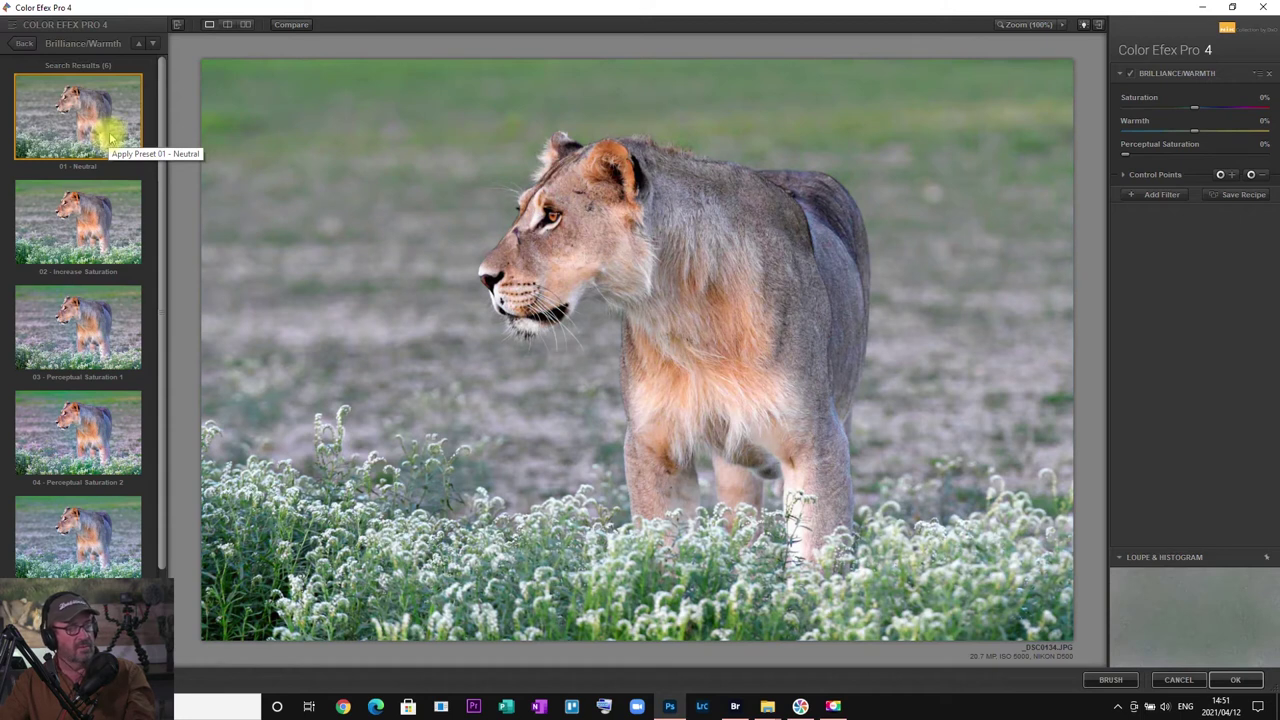
pyautogui.click(29, 46)
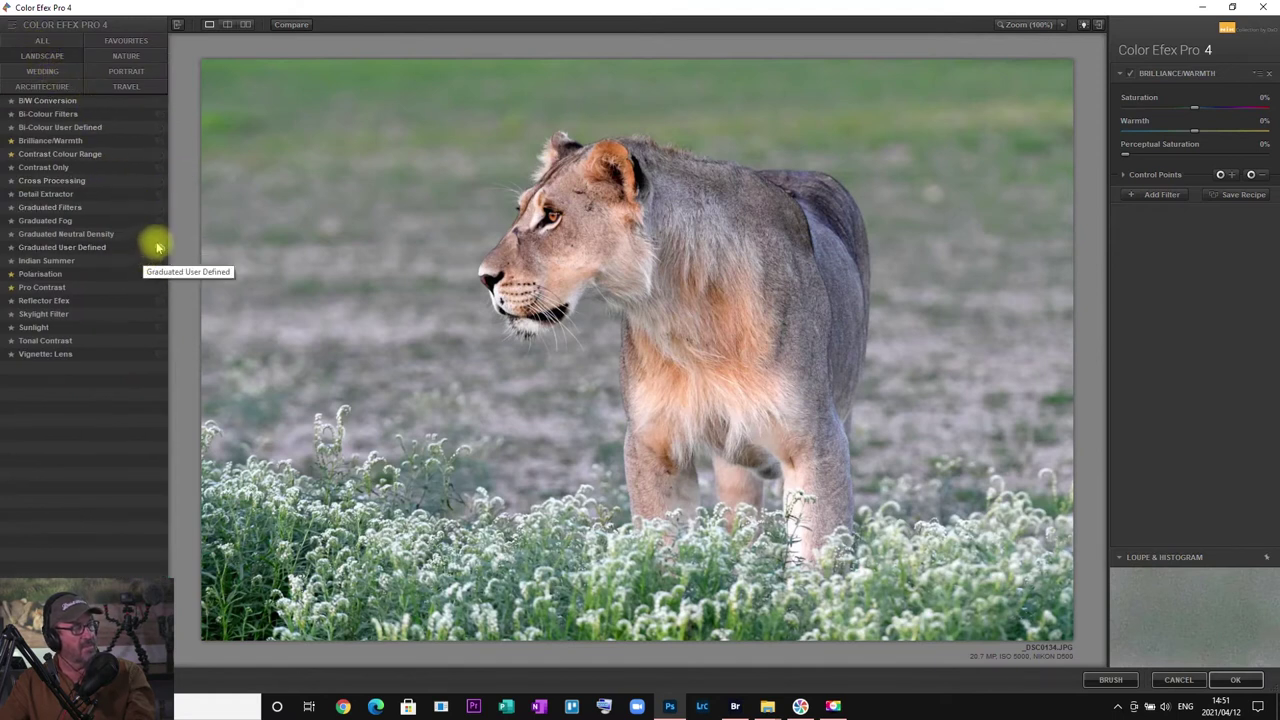
# Step: Apply the Brilliance/Warmth 02 - Increase Saturation preset (Saturation 52%) and return to Photoshop
pyautogui.click(161, 141)
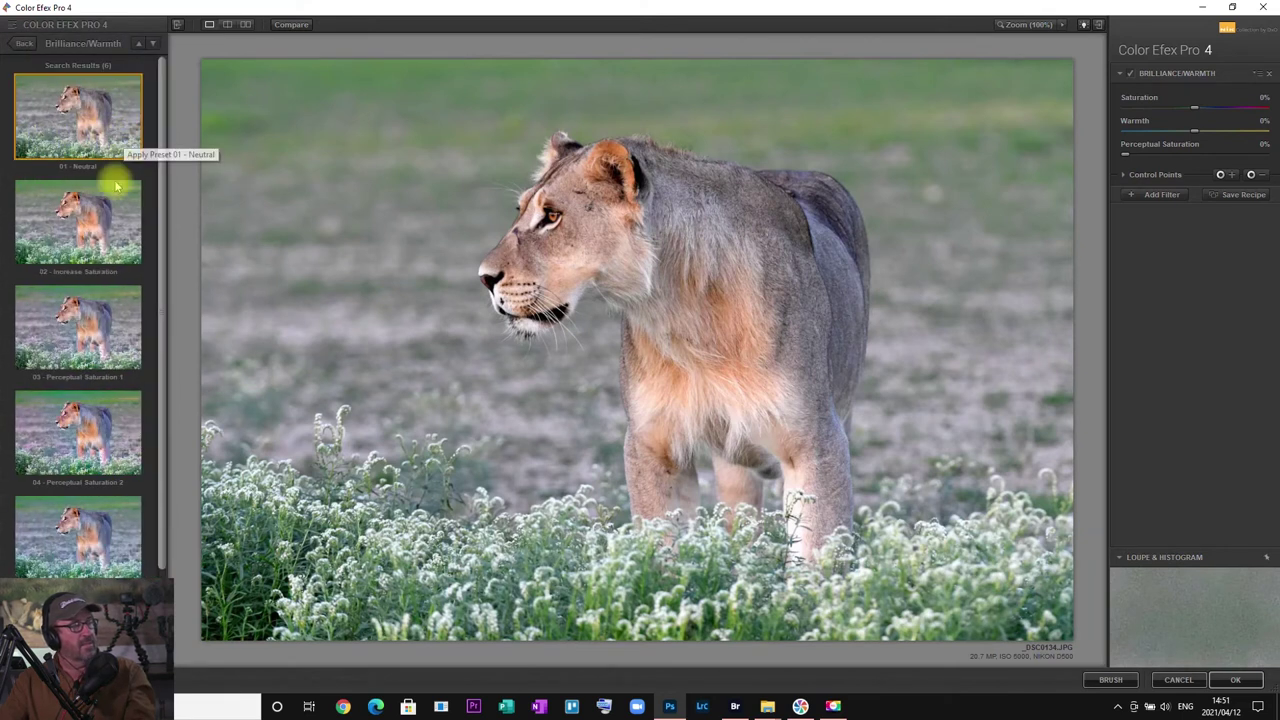
pyautogui.click(98, 214)
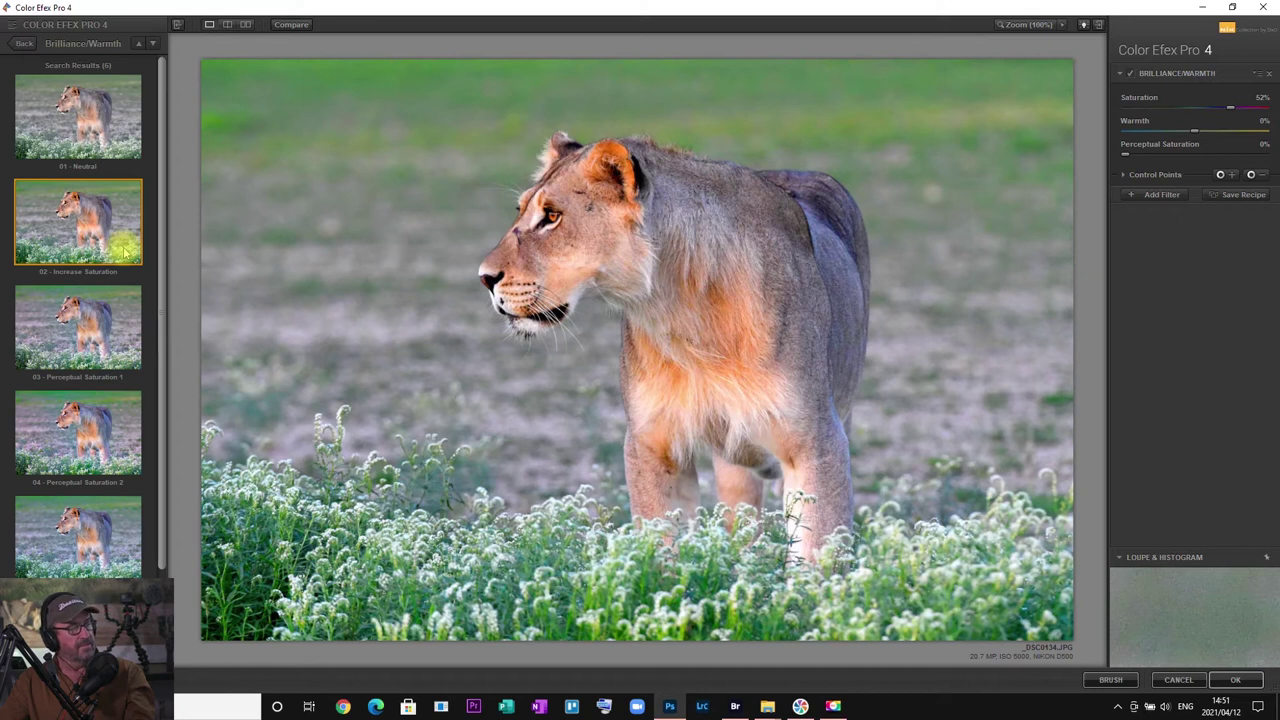
pyautogui.click(1240, 681)
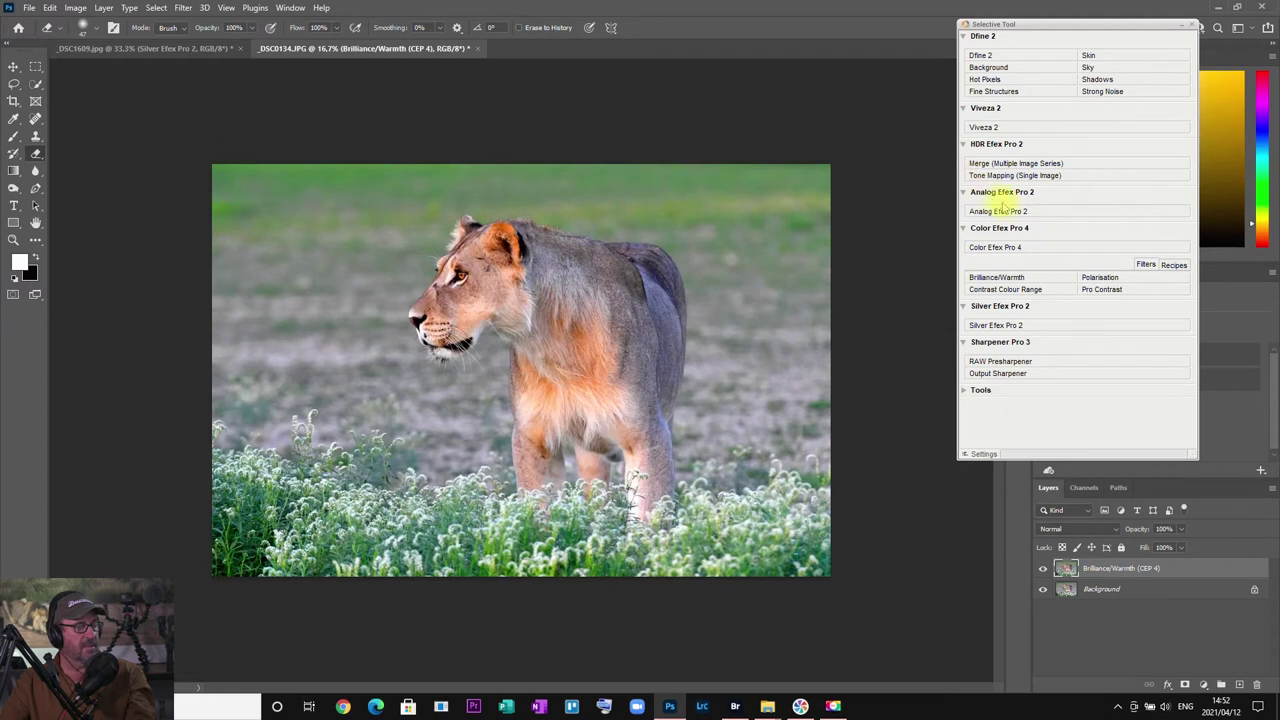
# Step: Launch Silver Efex Pro 2 on the lion photo from the Nik Selective Tool
pyautogui.click(1001, 327)
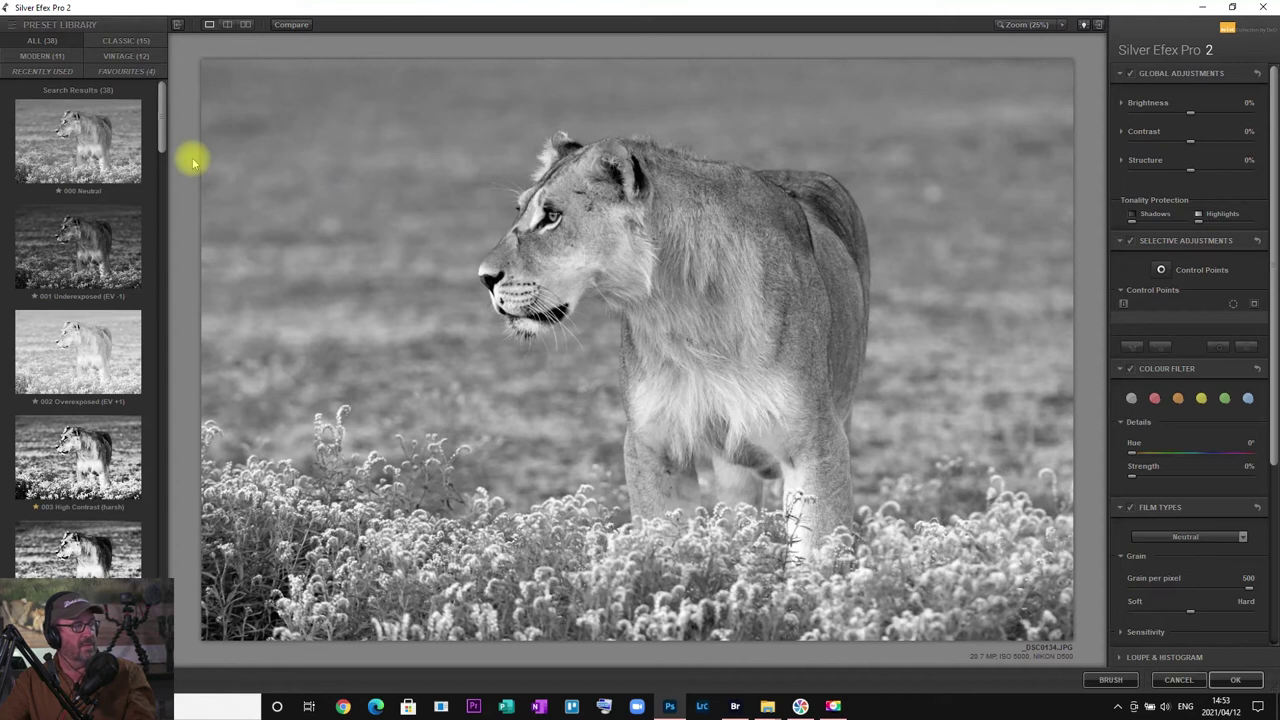
# Step: Apply the 000 Neutral black-and-white preset to the lioness photo
pyautogui.click(91, 155)
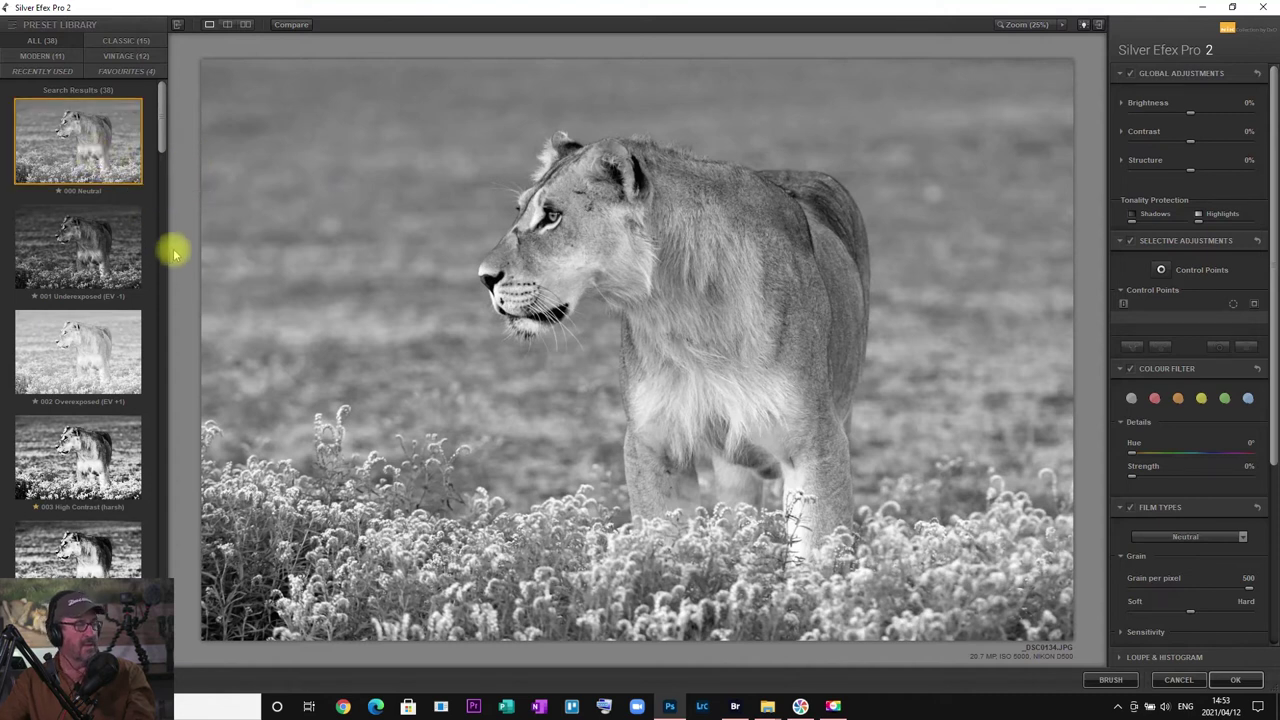
# Step: Compare presets 001–003, 007 and 008, ending on 009 Low Key 1 (Brightness −14%, Contrast 35%)
pyautogui.press('Down')
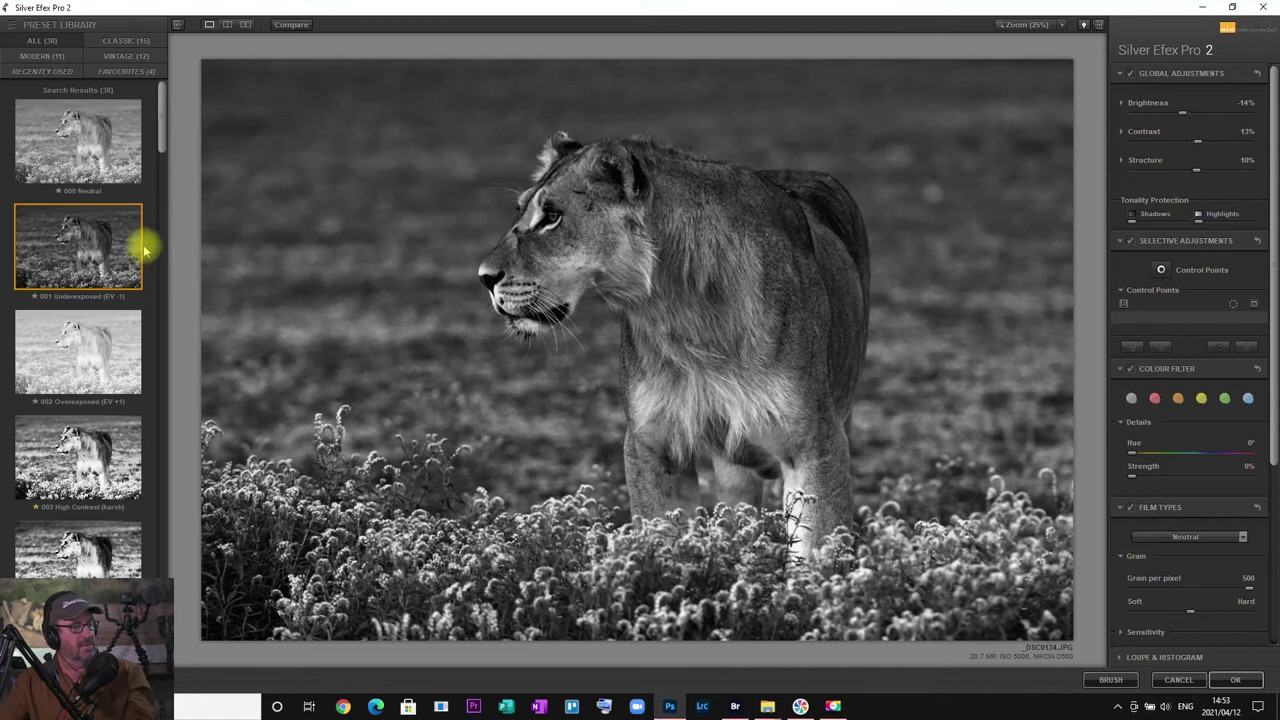
pyautogui.click(114, 312)
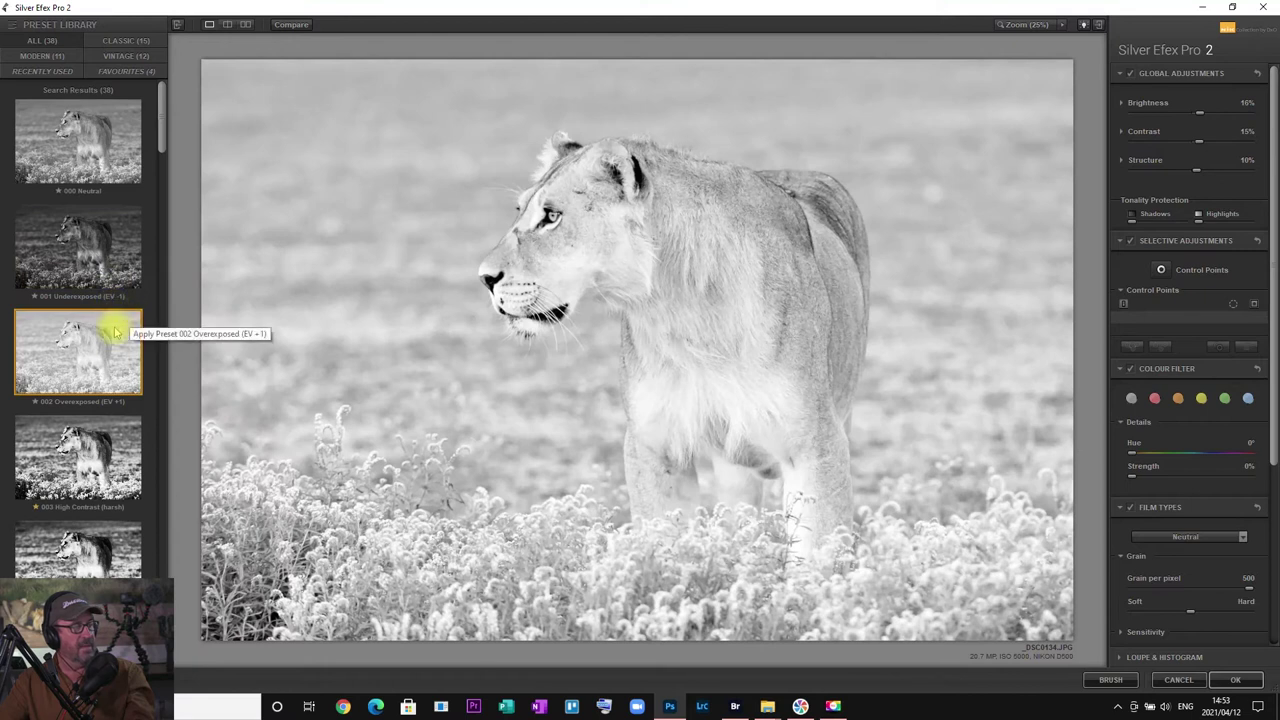
pyautogui.press('Down')
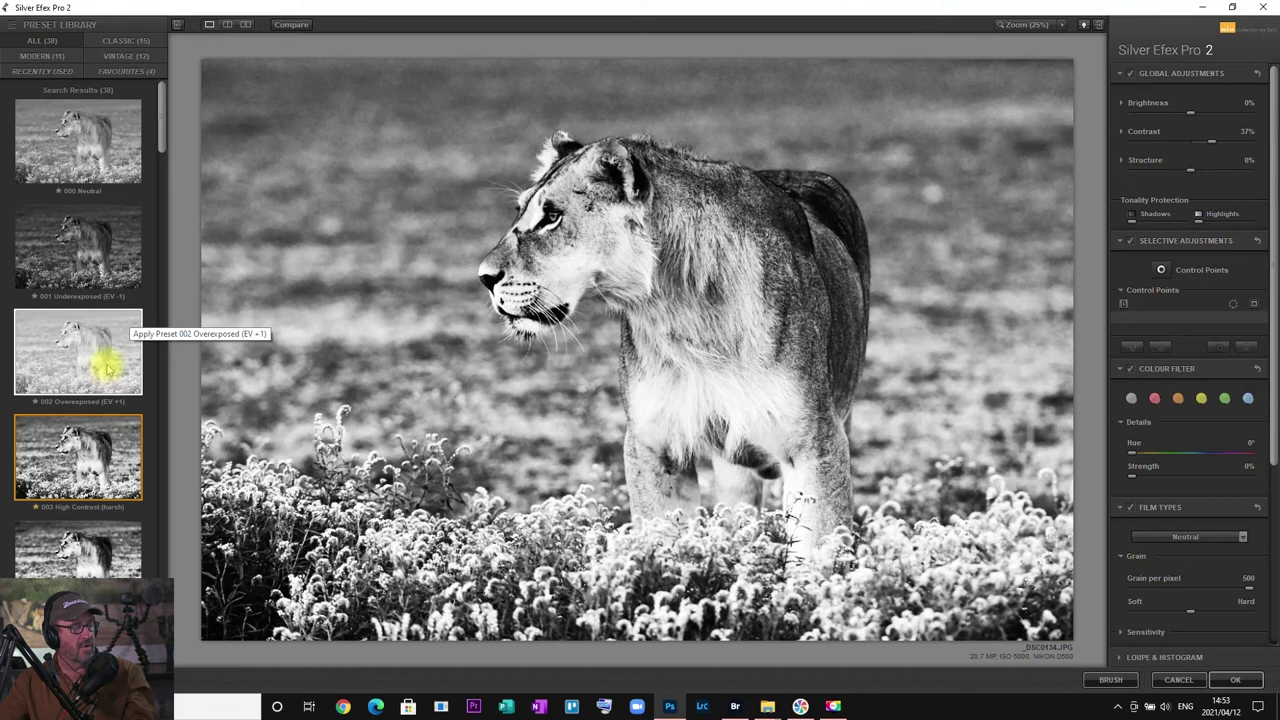
pyautogui.scroll(-2, 100, 430)
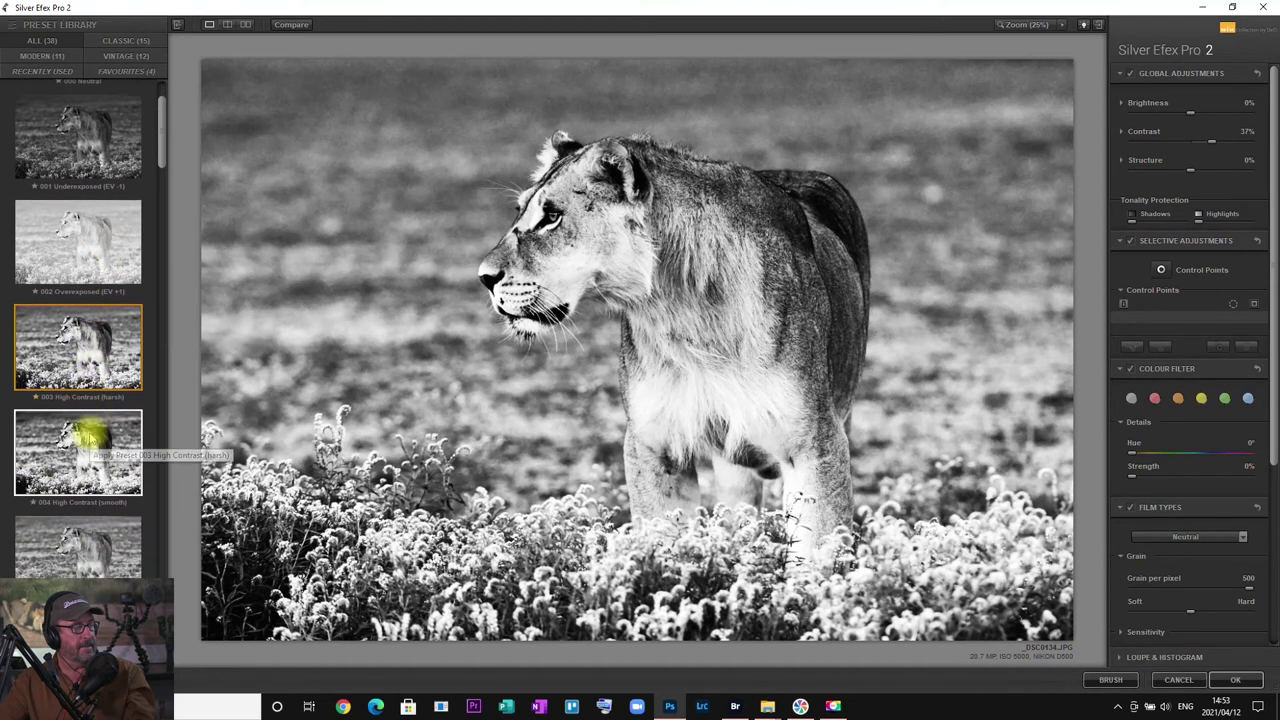
pyautogui.scroll(-4, 88, 437)
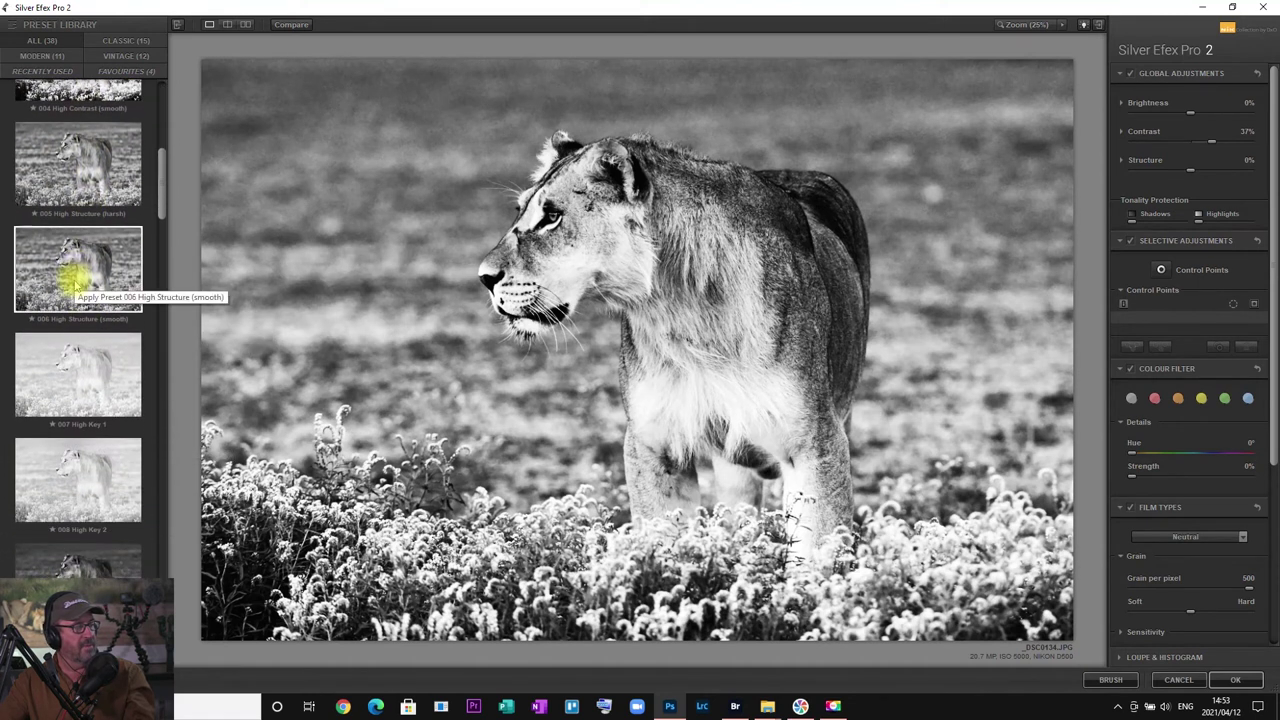
pyautogui.scroll(-1, 75, 270)
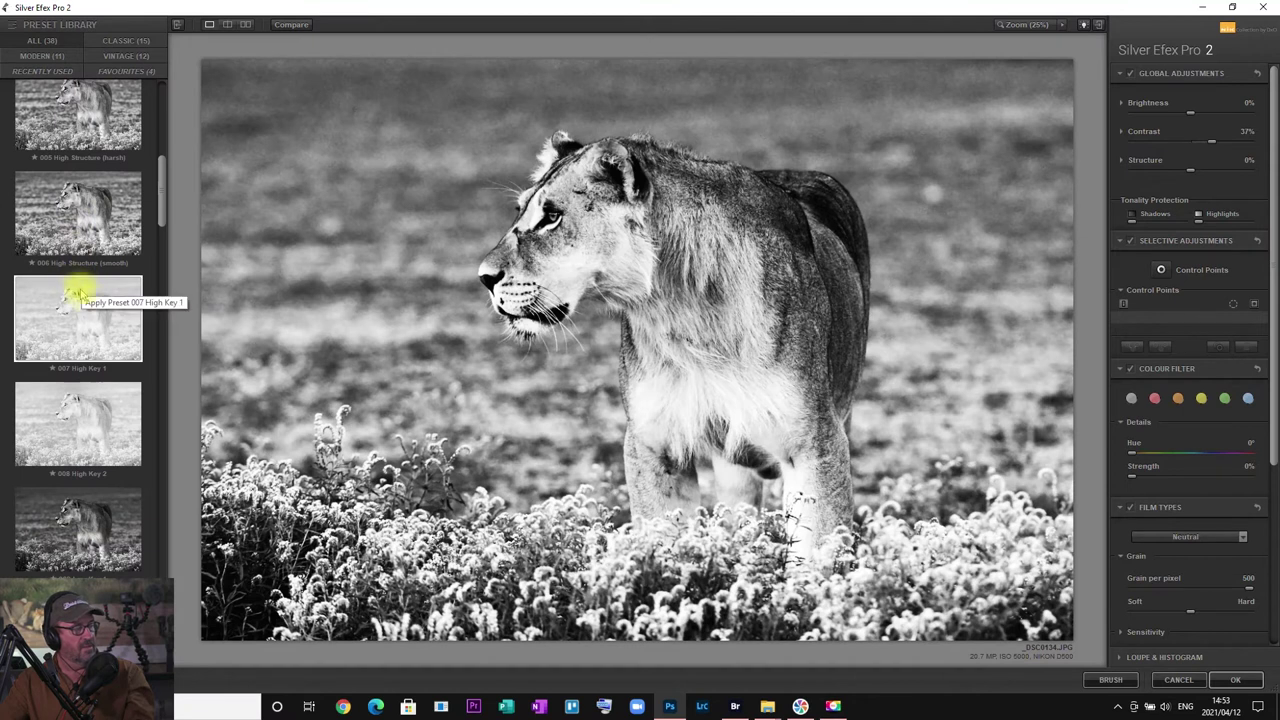
pyautogui.scroll(-1, 94, 323)
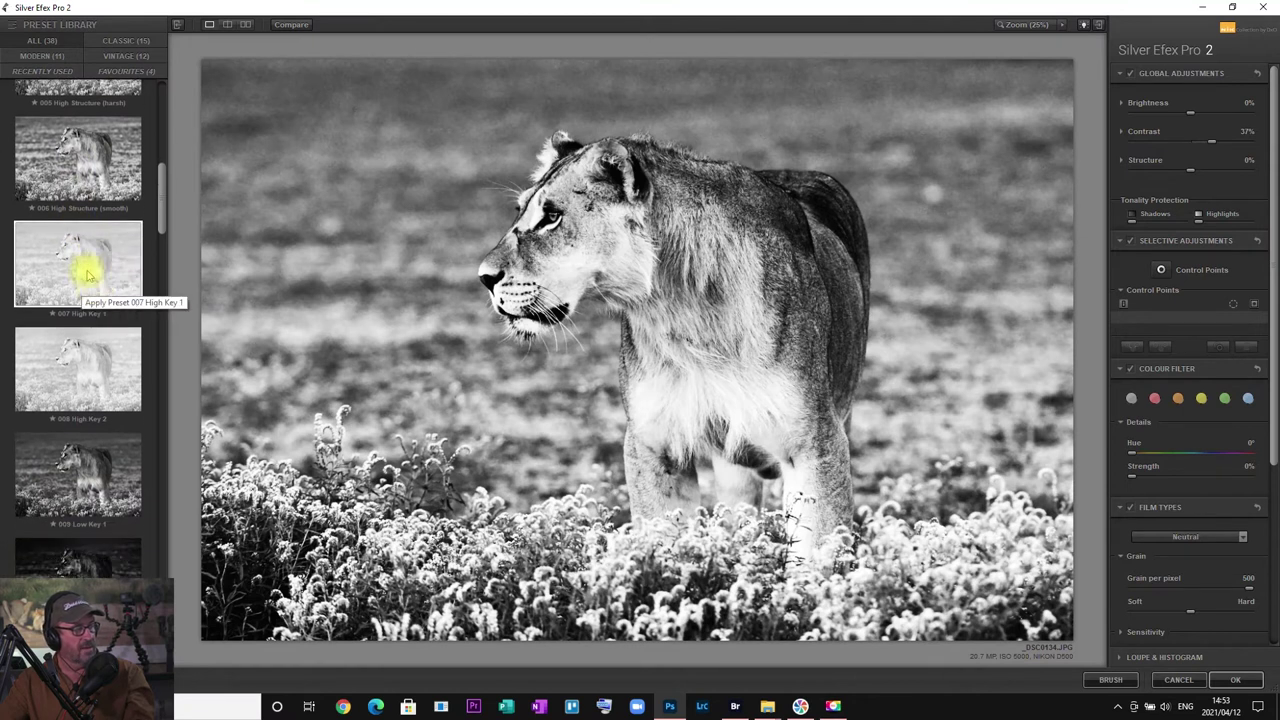
pyautogui.click(95, 258)
pyautogui.click(97, 355)
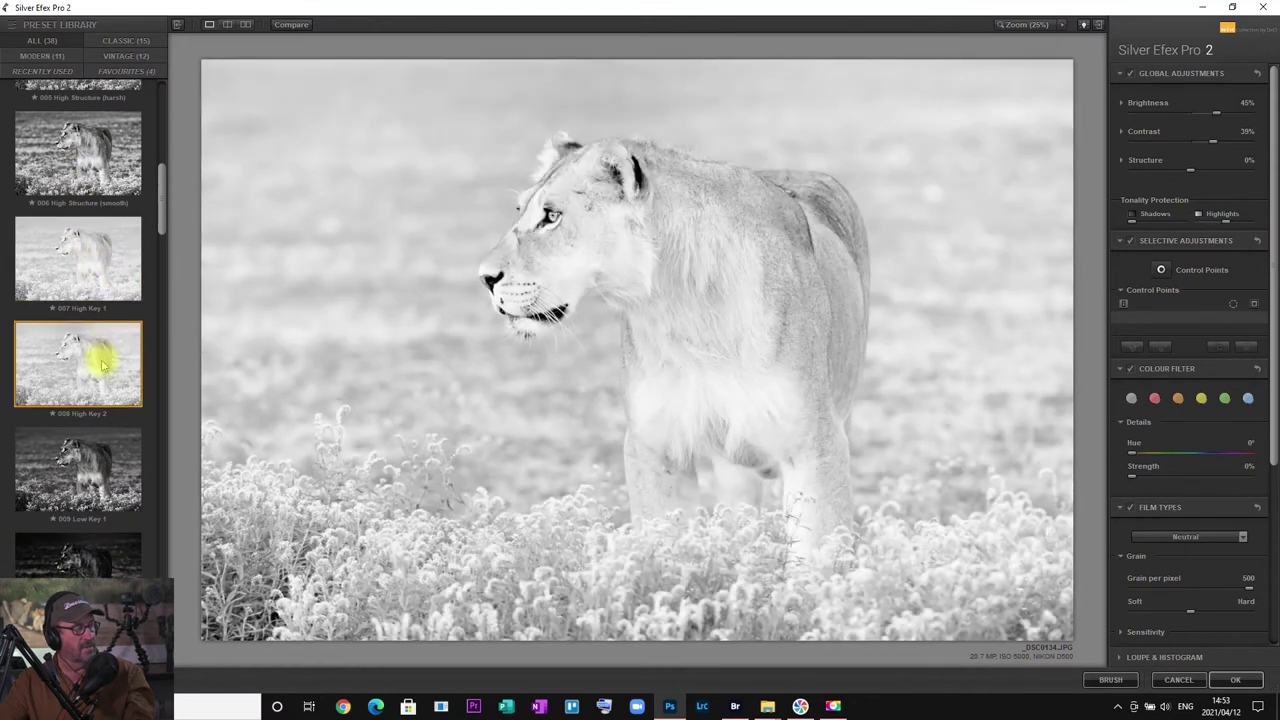
pyautogui.scroll(-3, 90, 355)
pyautogui.click(85, 345)
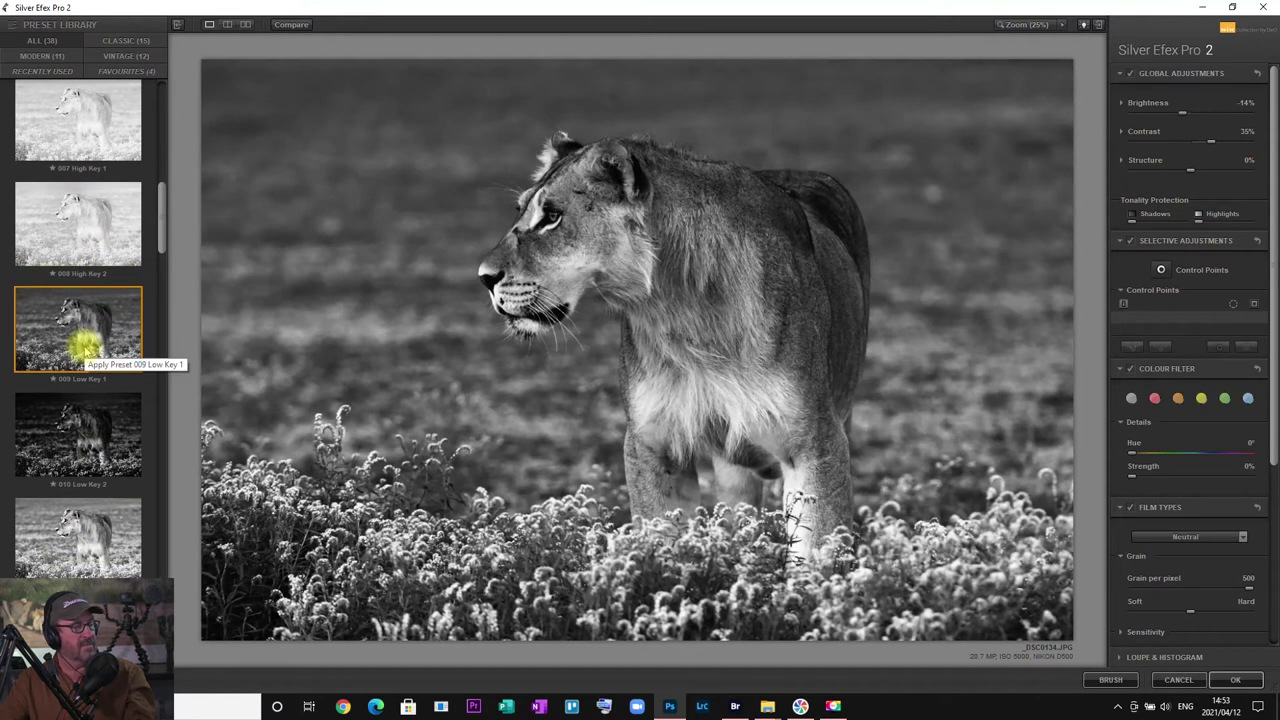
# Step: Try 010 Low Key 2 and both Grad ND presets, settling back on 013 Grad ND (EV -1)
pyautogui.click(97, 432)
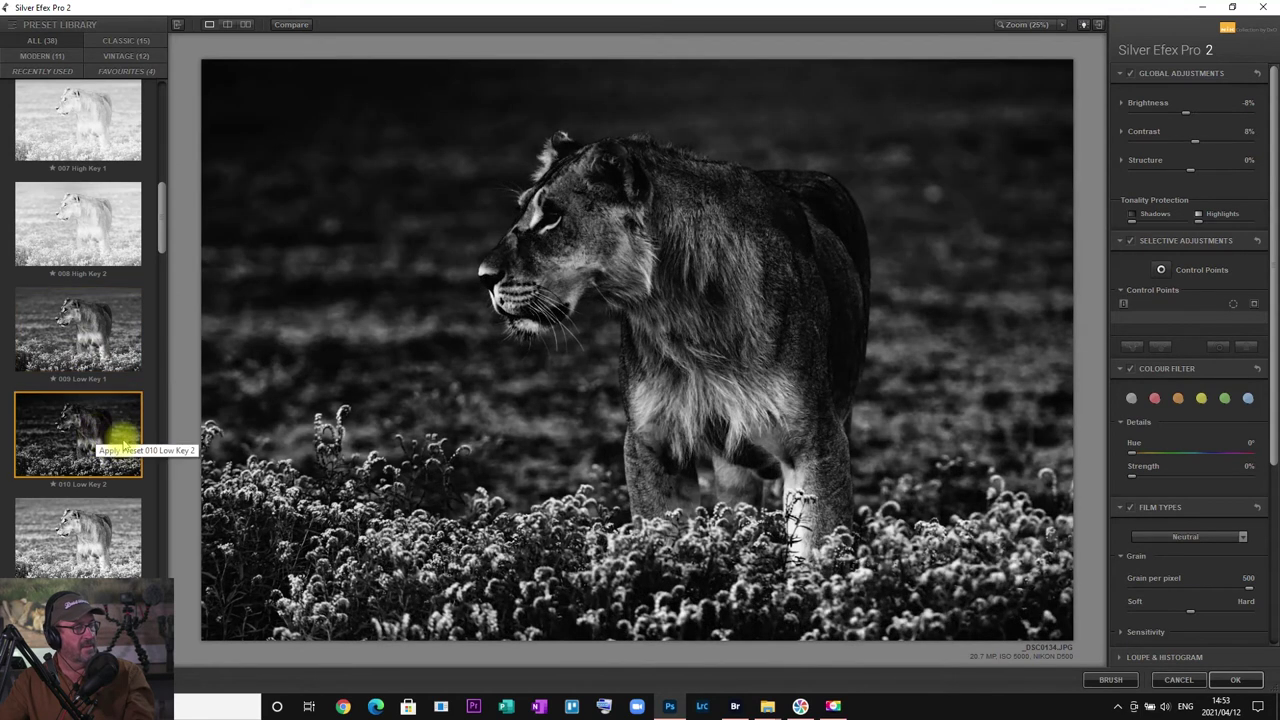
pyautogui.scroll(-5, 125, 435)
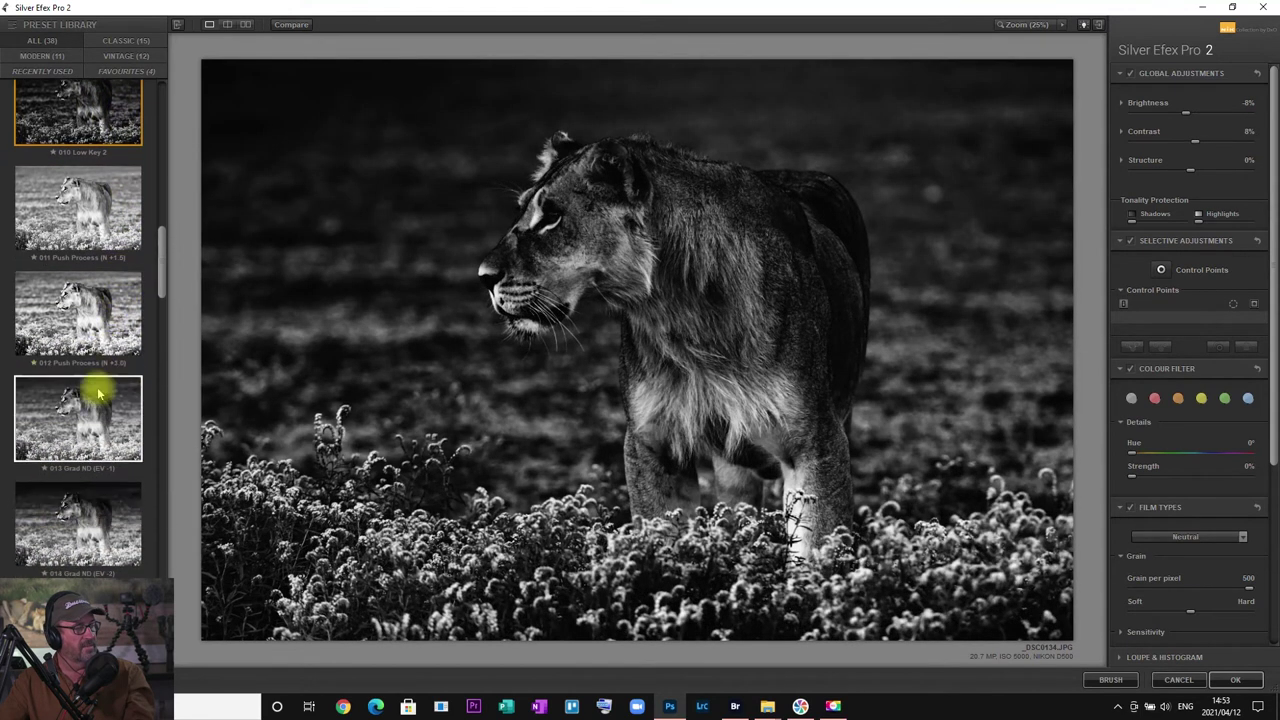
pyautogui.click(99, 395)
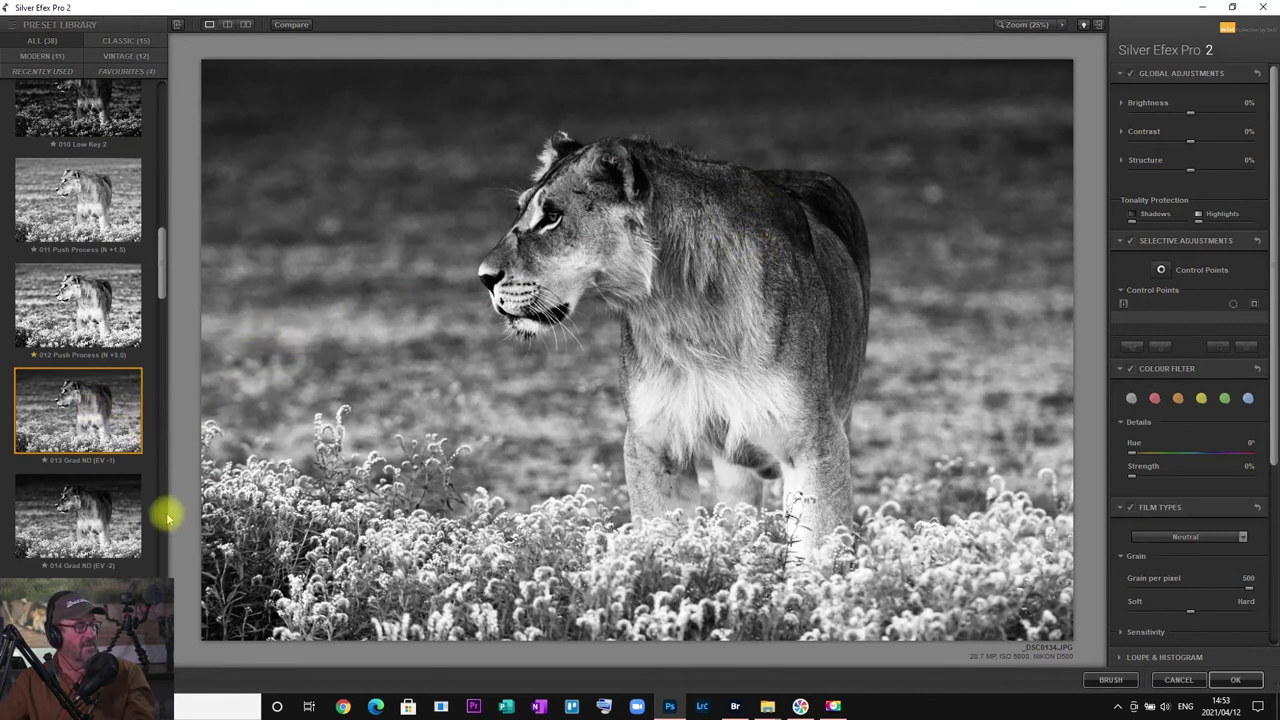
pyautogui.click(105, 505)
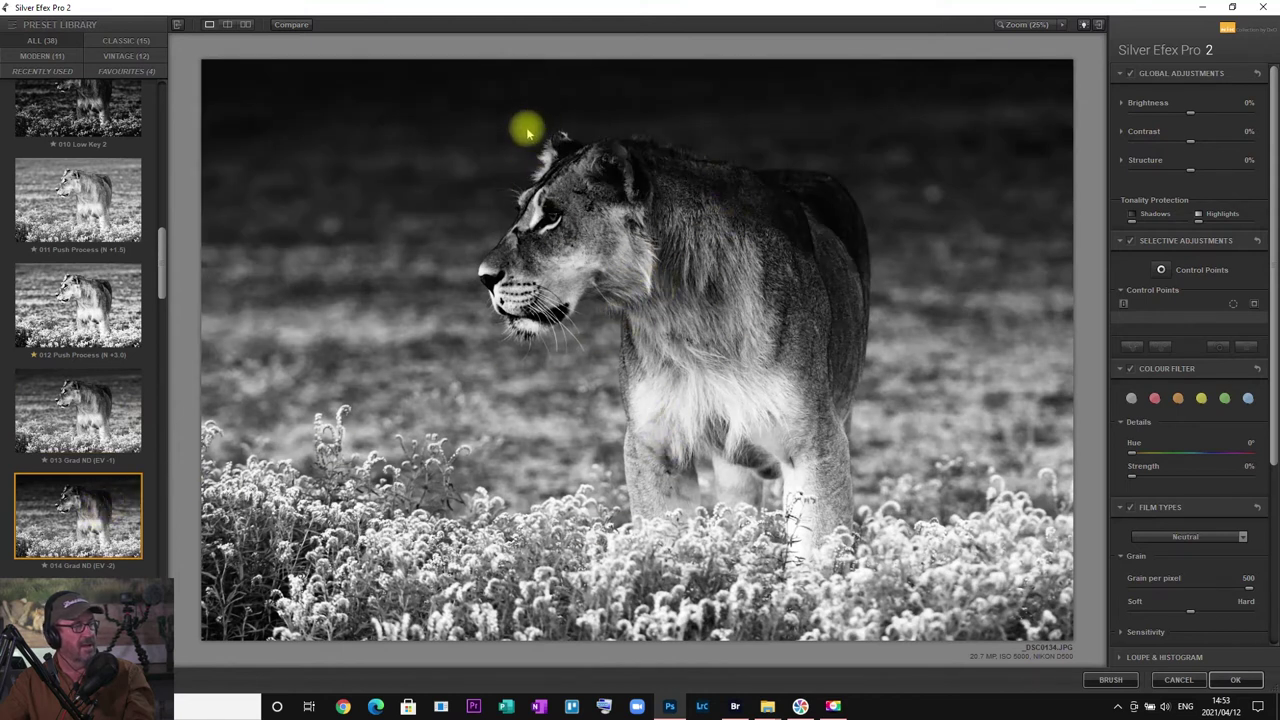
pyautogui.click(80, 406)
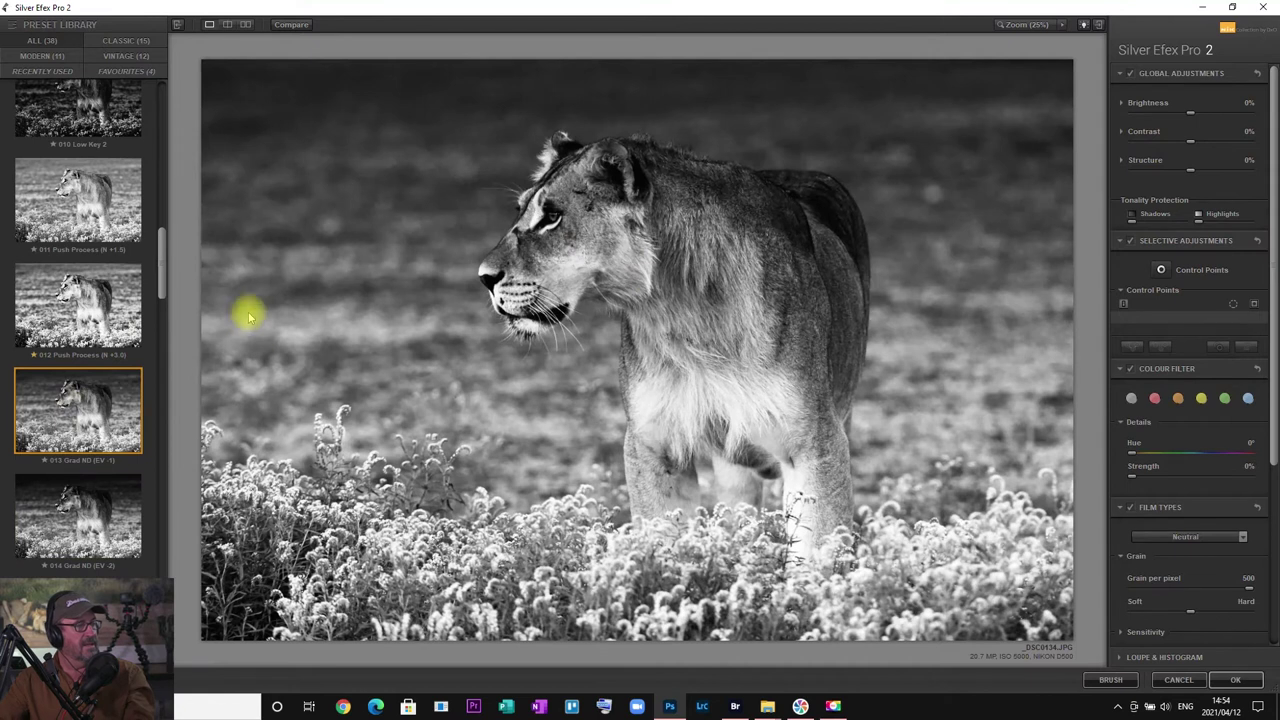
# Step: Compare the 015 and 016 Full Dynamic presets, returning to 015 Full Dynamic (harsh)
pyautogui.scroll(-5, 88, 430)
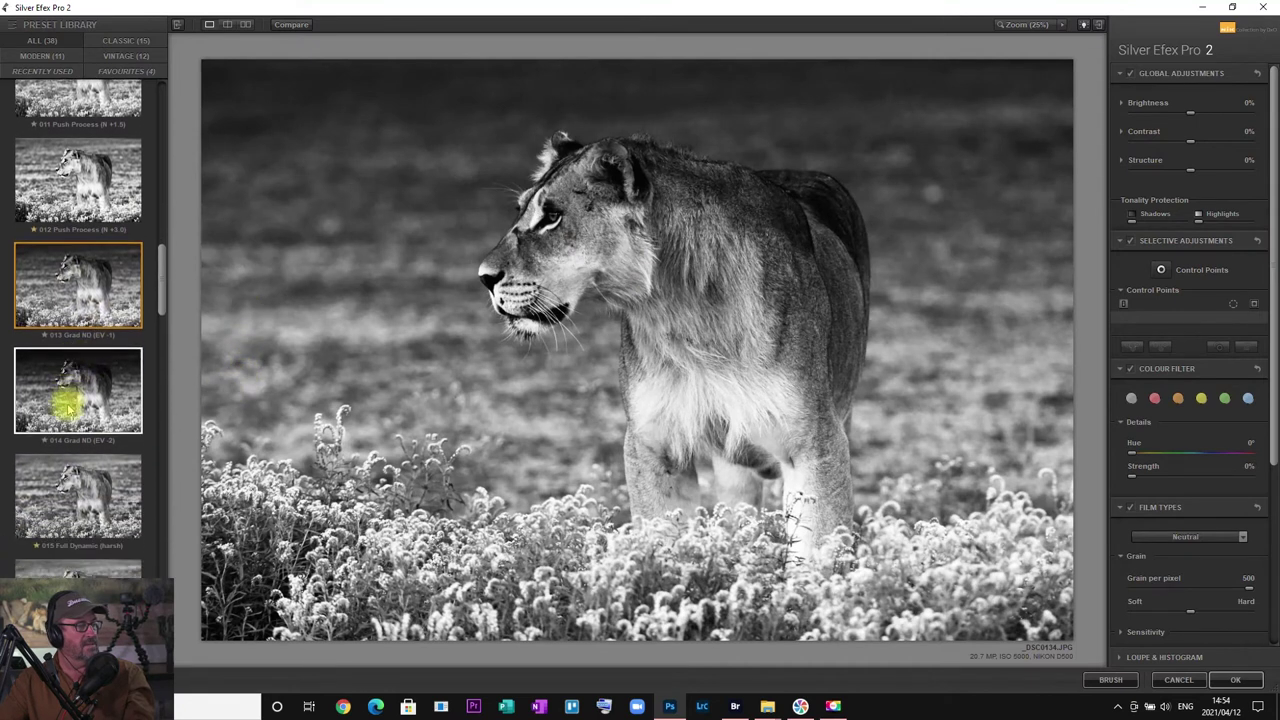
pyautogui.scroll(-2, 72, 398)
pyautogui.click(84, 343)
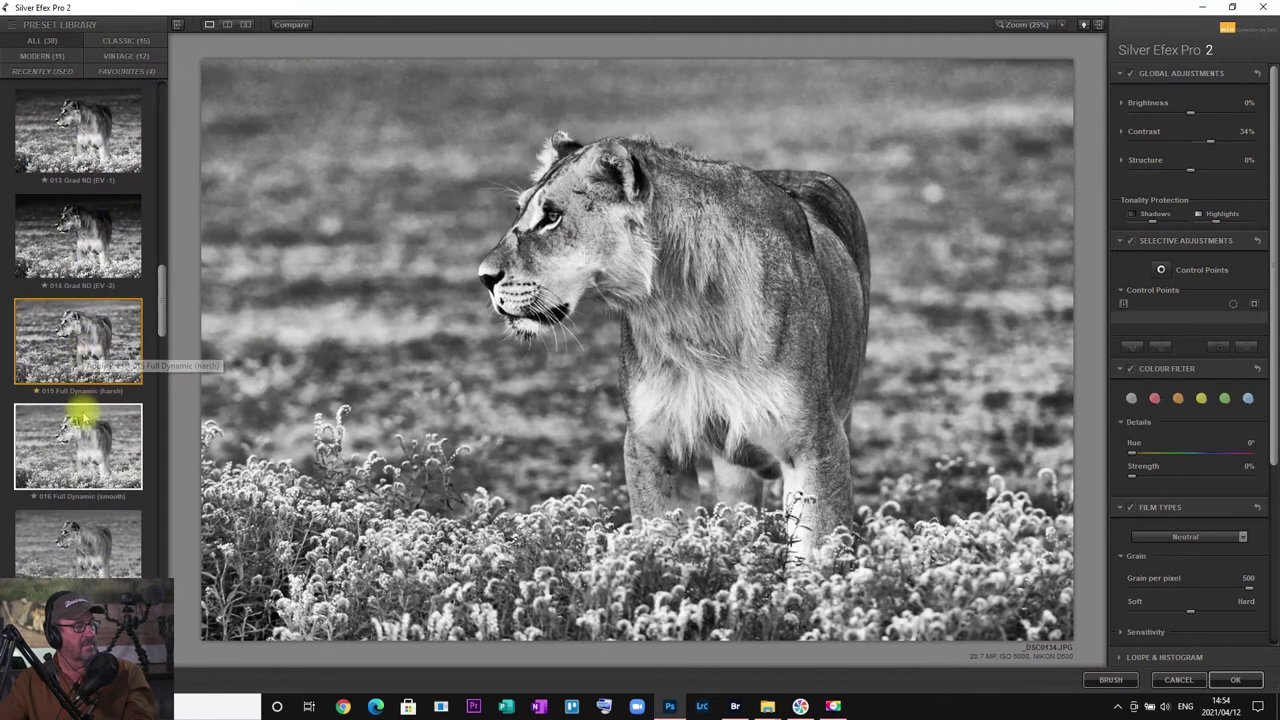
pyautogui.click(76, 448)
pyautogui.scroll(-2, 84, 420)
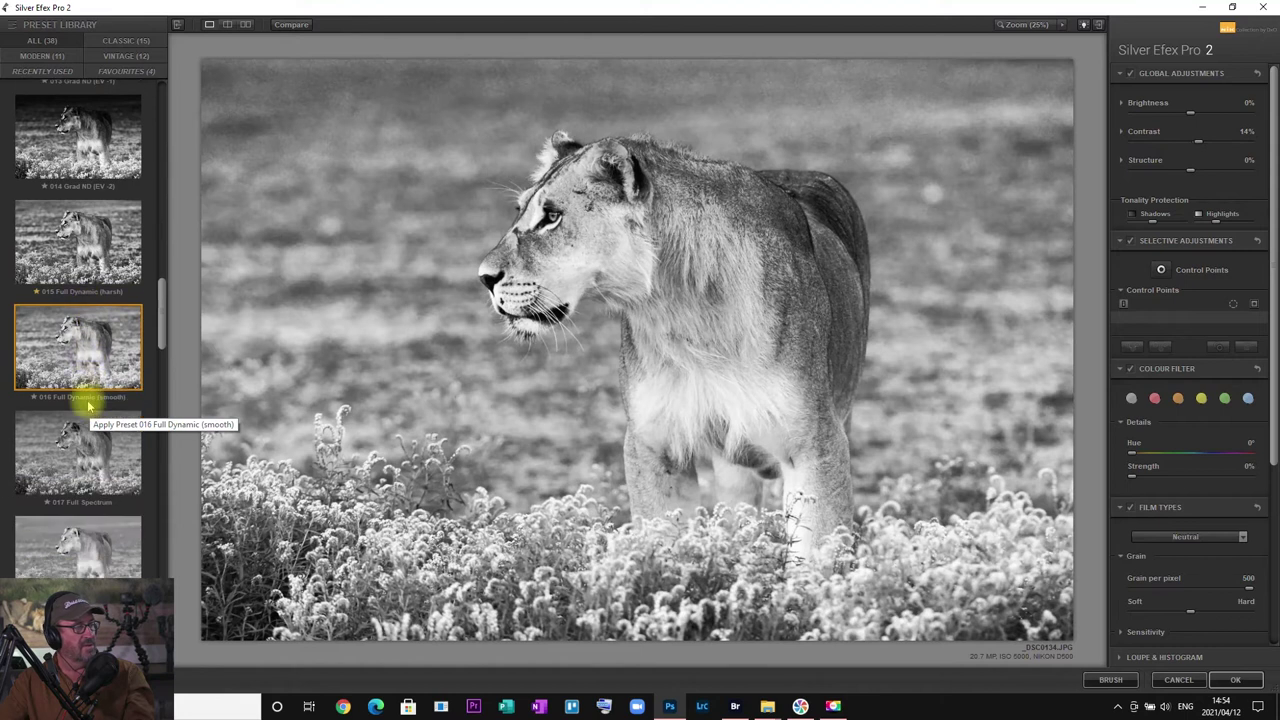
pyautogui.scroll(1, 90, 395)
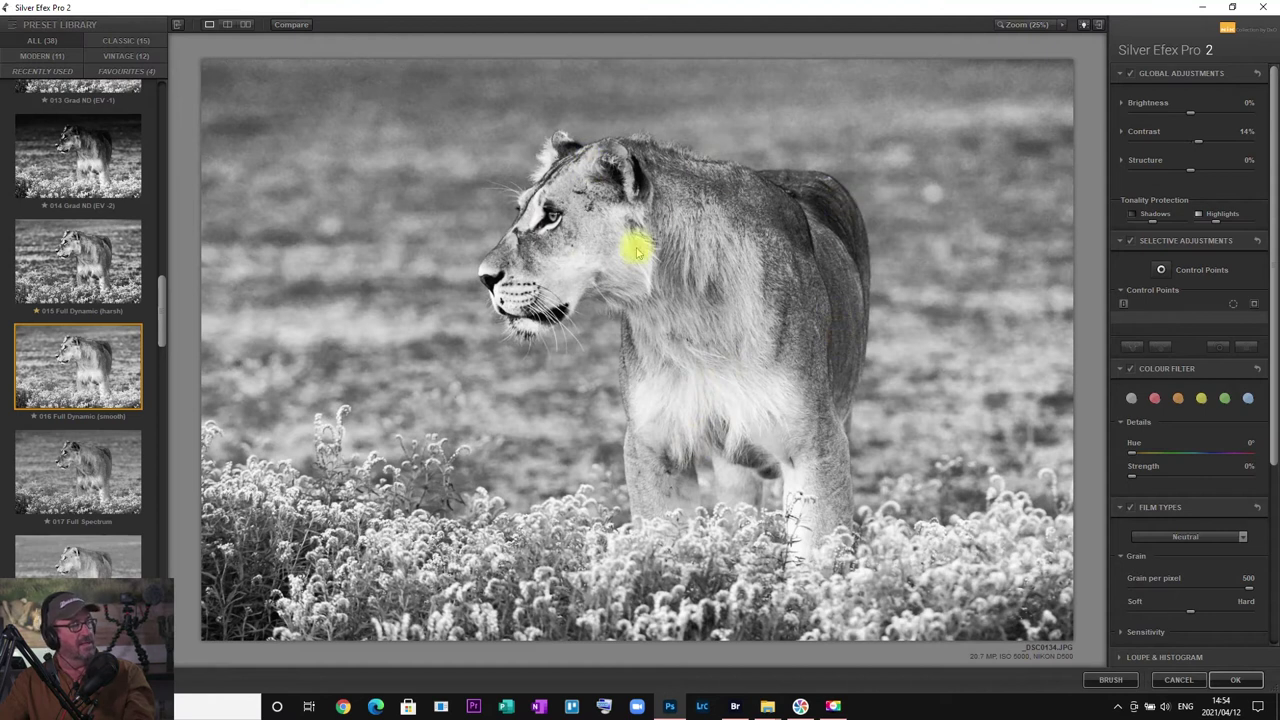
pyautogui.click(88, 250)
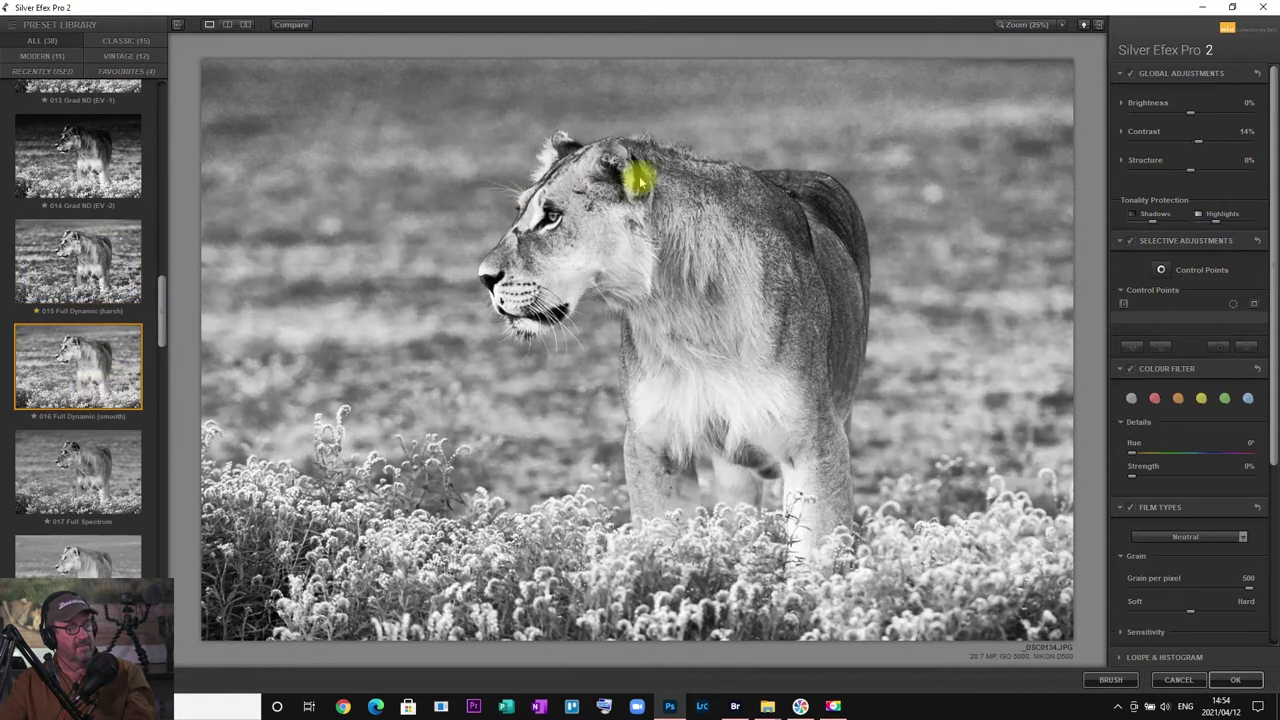
# Step: Try 017 Full Spectrum, then apply 030 Film Noir 1 and return the lion to Photoshop
pyautogui.click(68, 456)
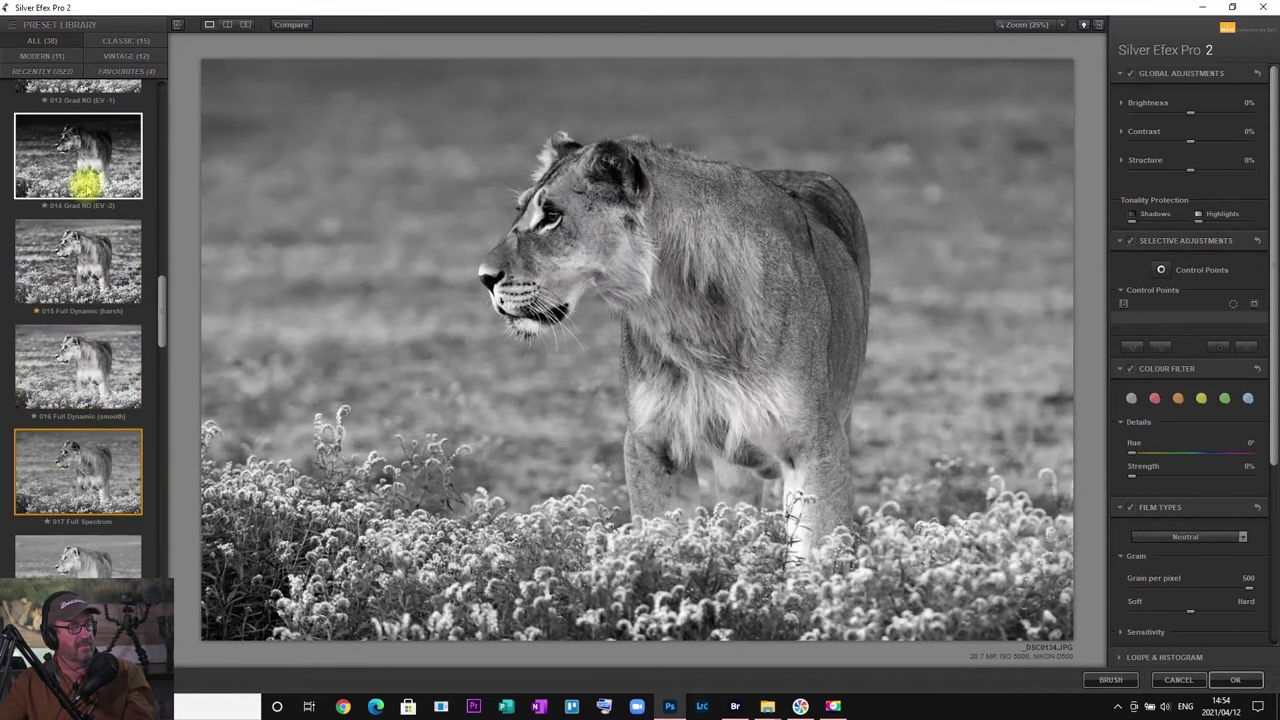
pyautogui.scroll(-1, 85, 190)
pyautogui.scroll(-2, 88, 185)
pyautogui.scroll(-1, 92, 185)
pyautogui.scroll(1, 94, 188)
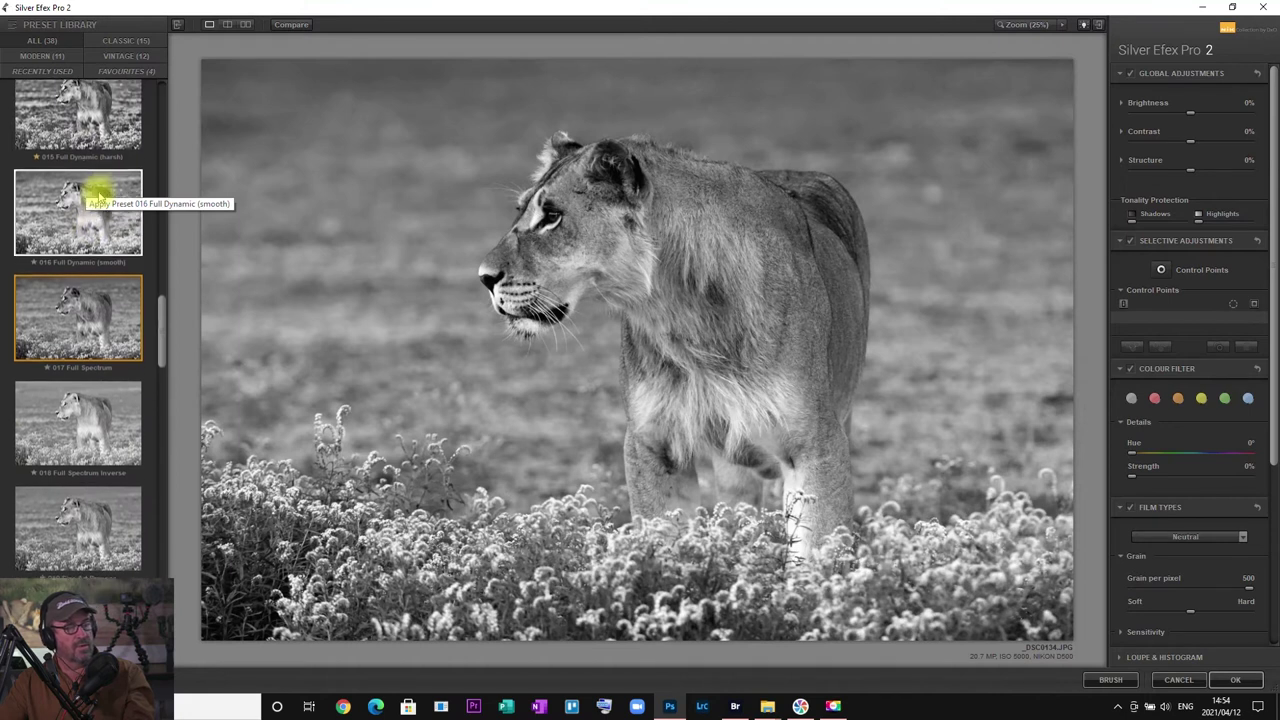
pyautogui.scroll(-6, 95, 215)
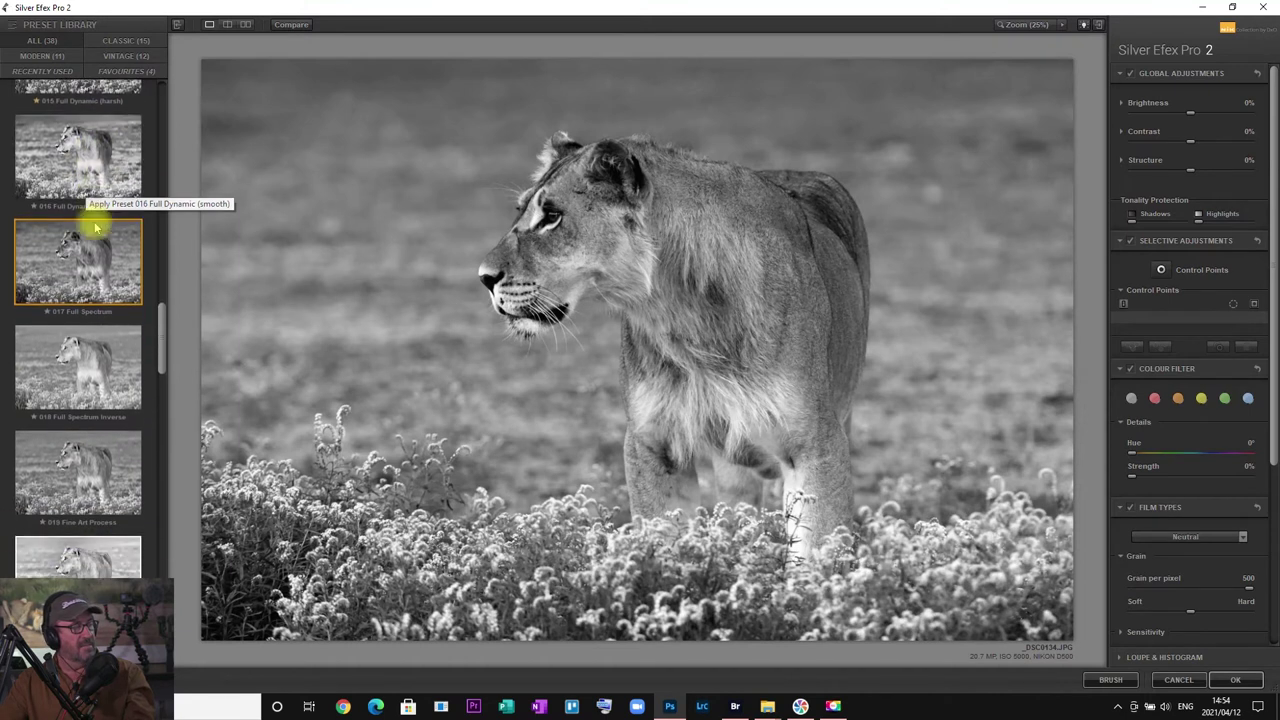
pyautogui.scroll(-9, 92, 258)
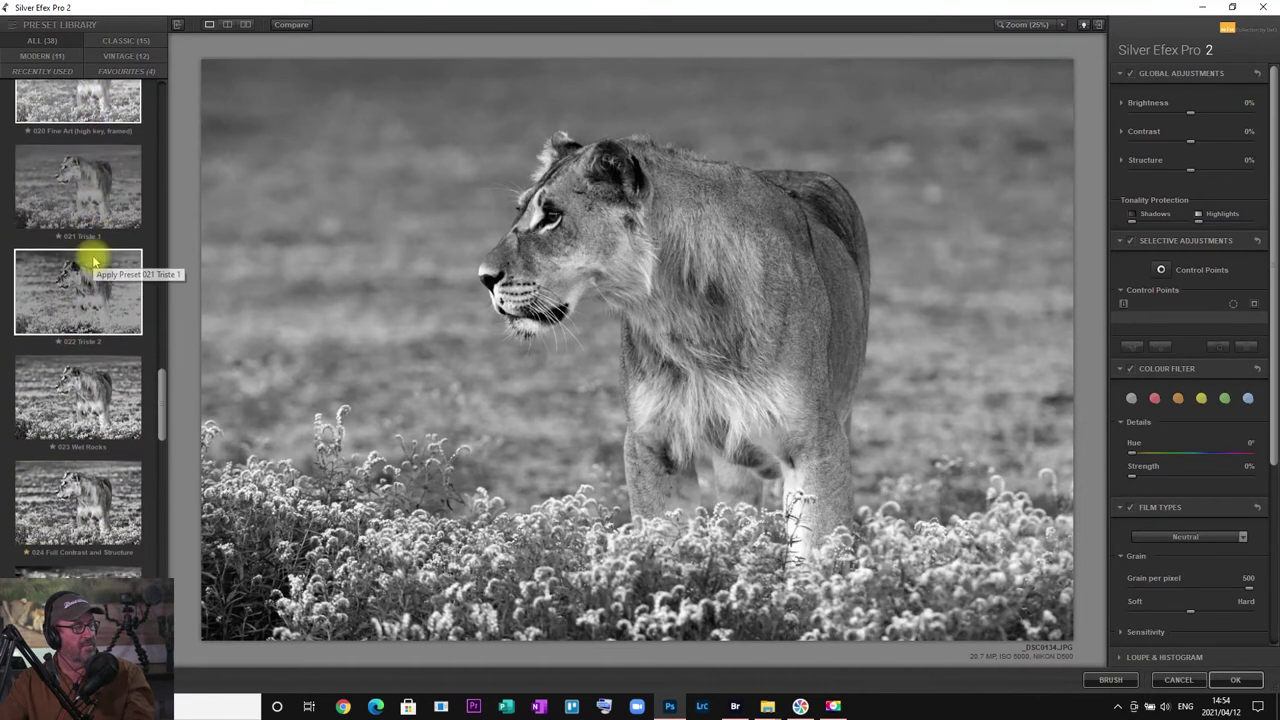
pyautogui.scroll(-10, 92, 258)
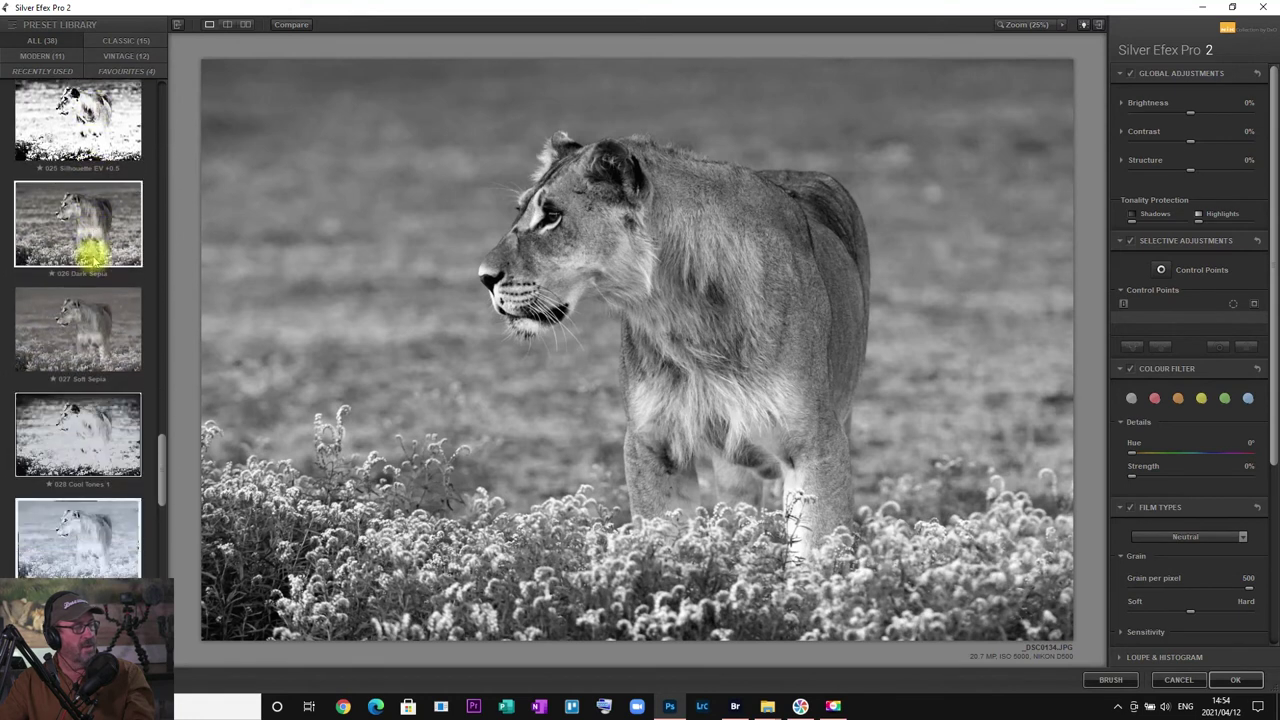
pyautogui.scroll(-2, 92, 258)
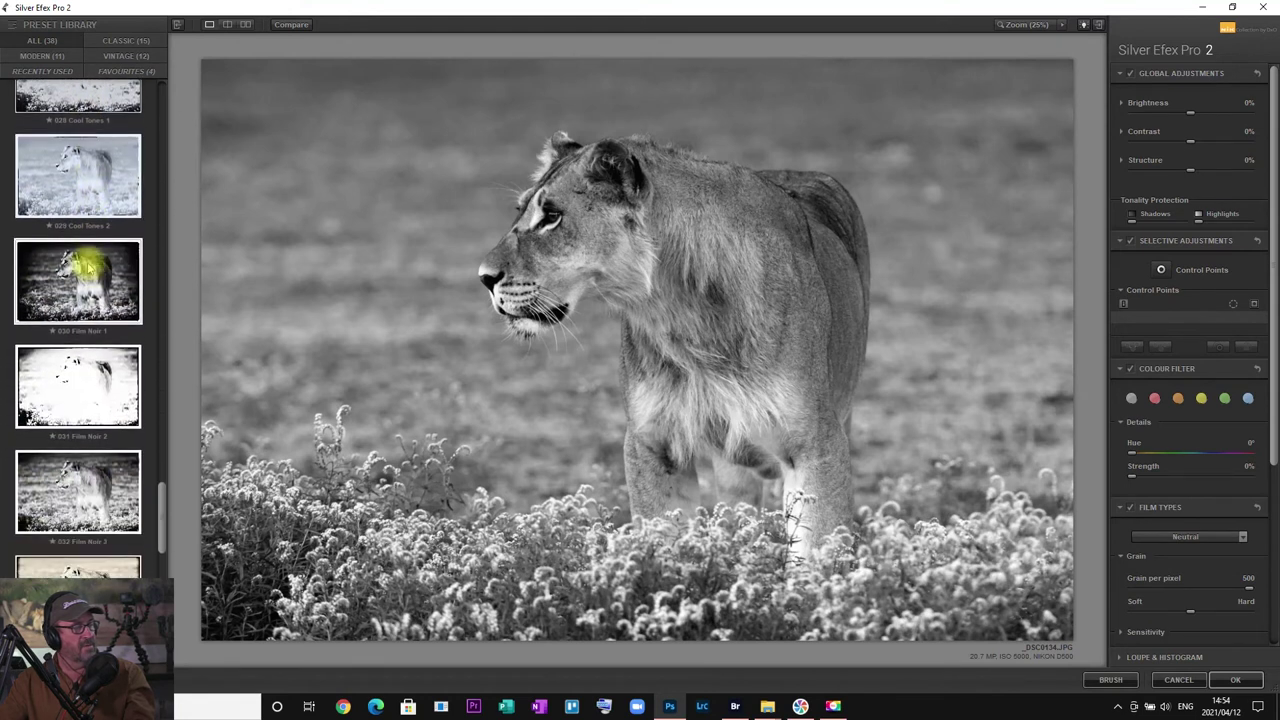
pyautogui.click(92, 262)
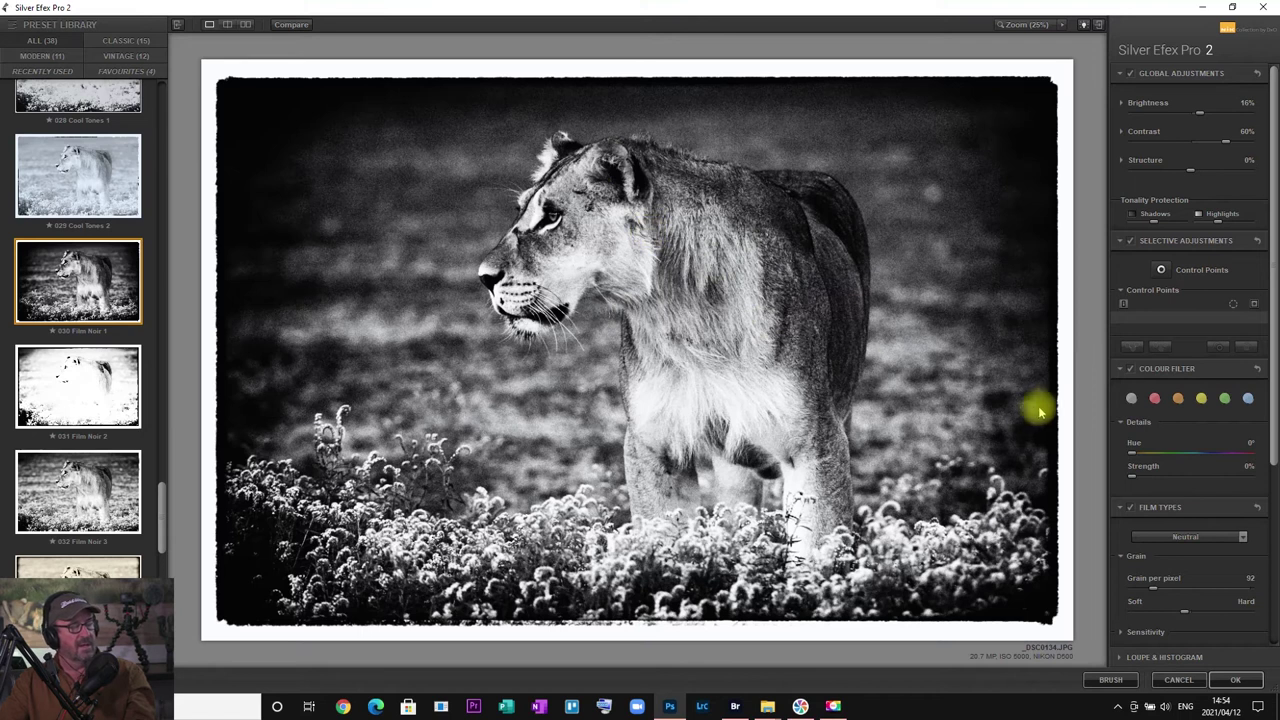
pyautogui.click(1178, 679)
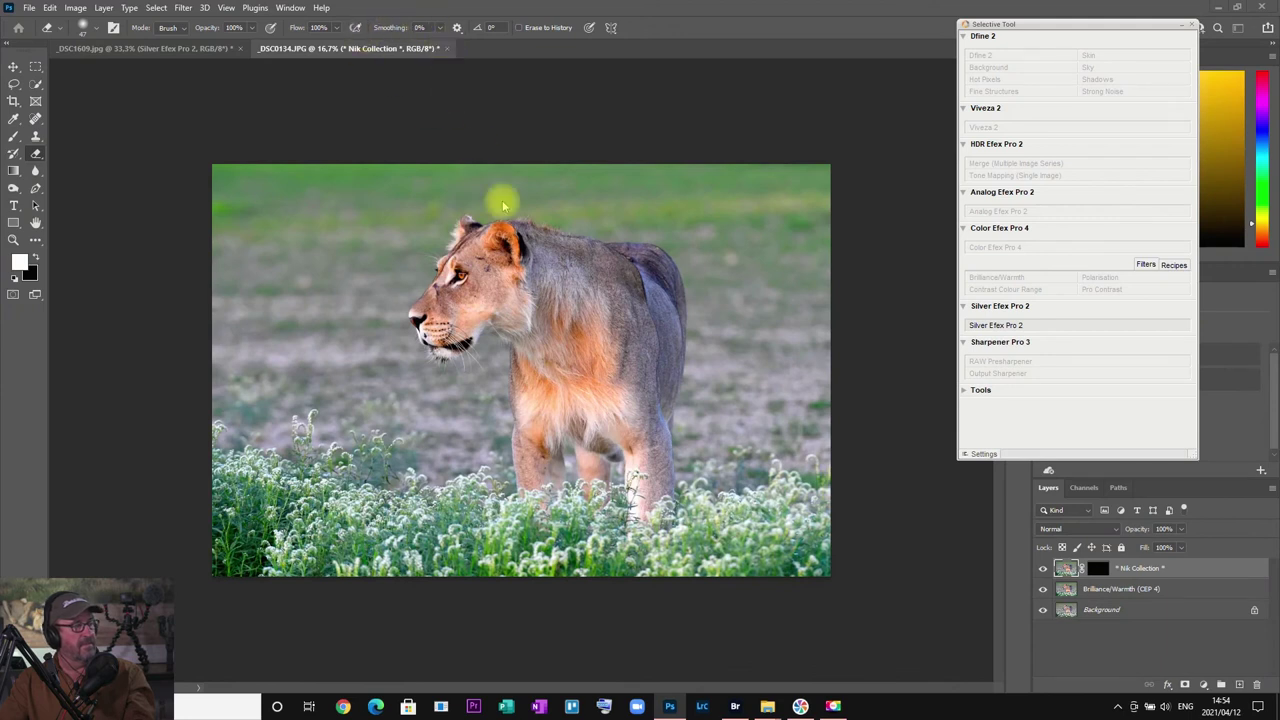
# Step: Switch to Bridge and view lion photos _DSC0139, _DSC0144 and hyena _DSC0177
pyautogui.click(735, 706)
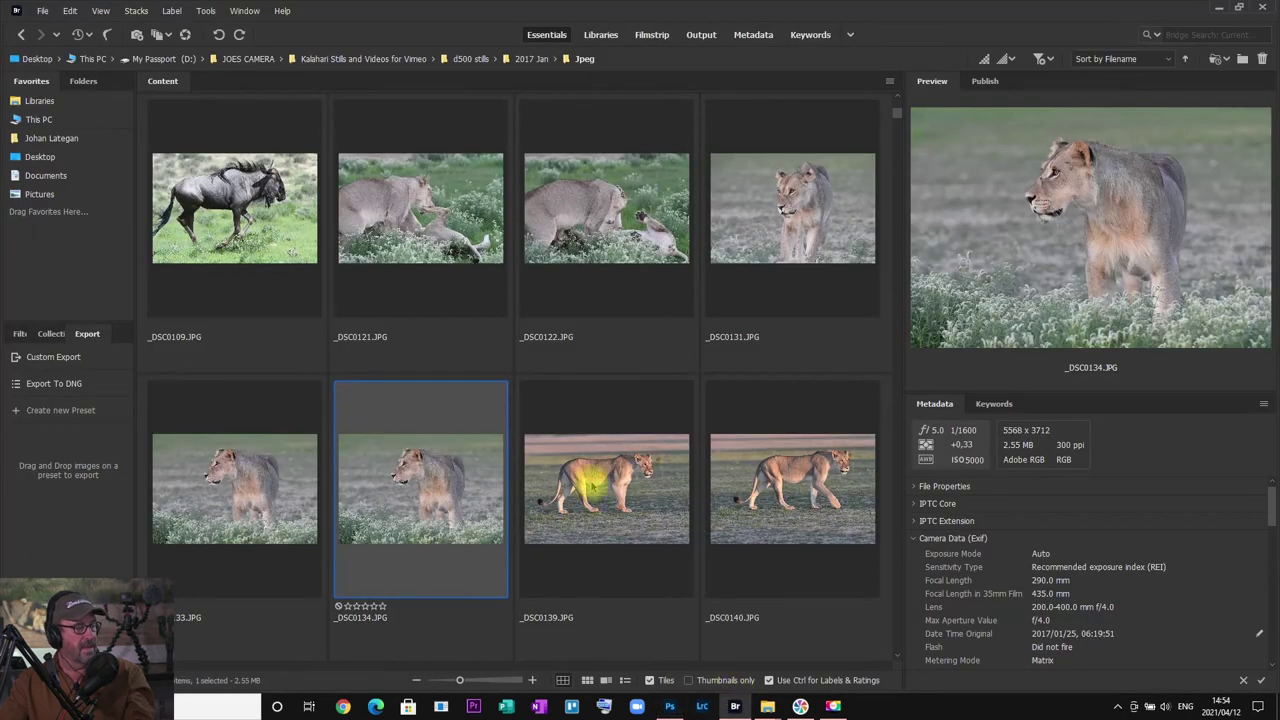
pyautogui.click(591, 487)
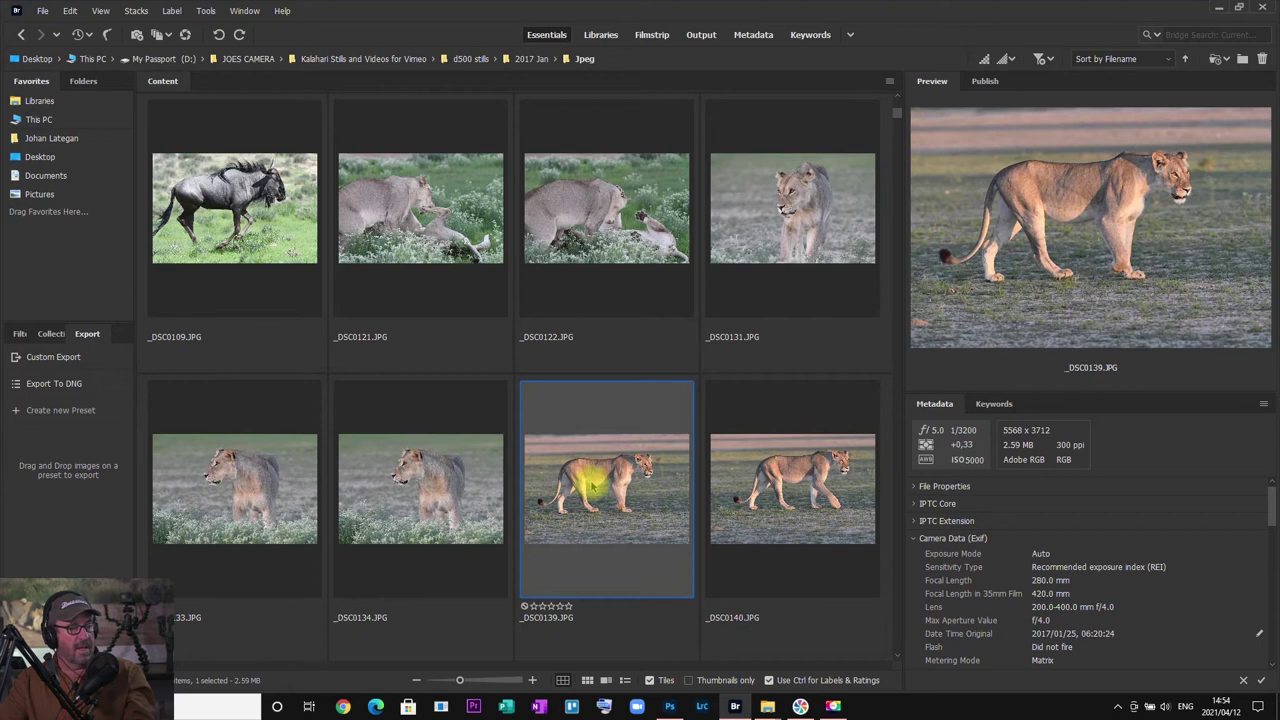
pyautogui.scroll(-5, 591, 487)
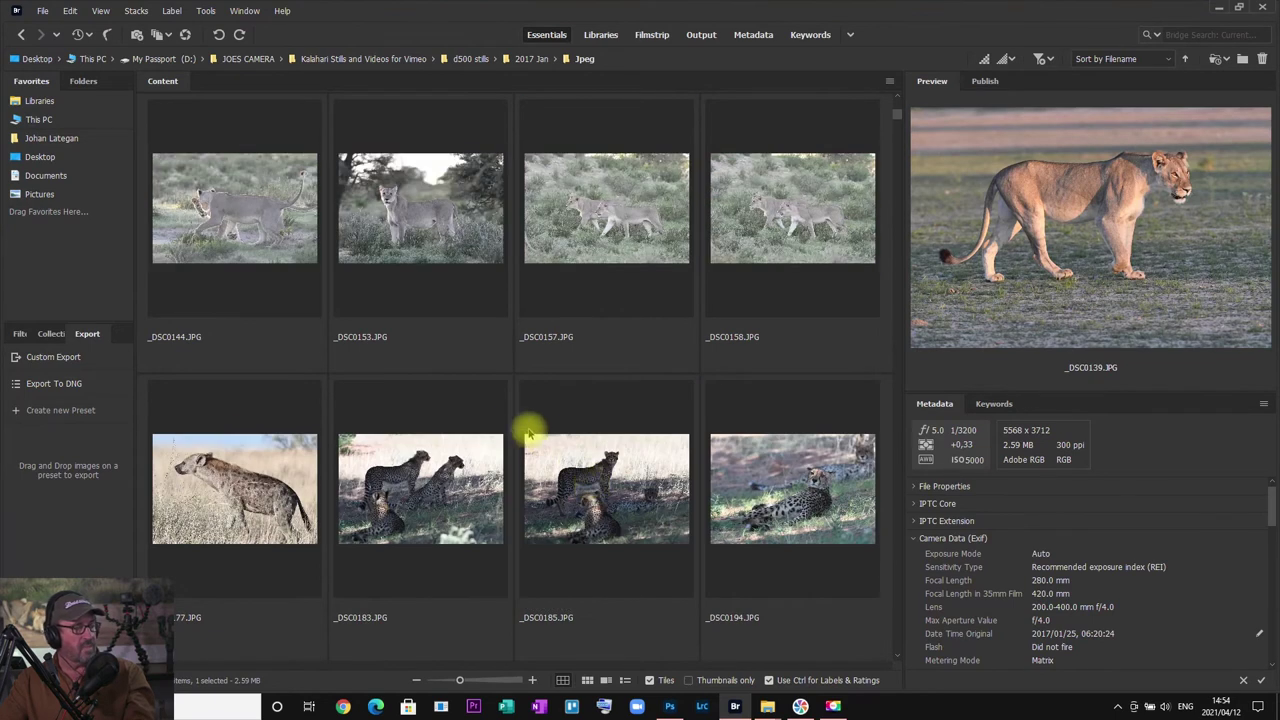
pyautogui.click(270, 218)
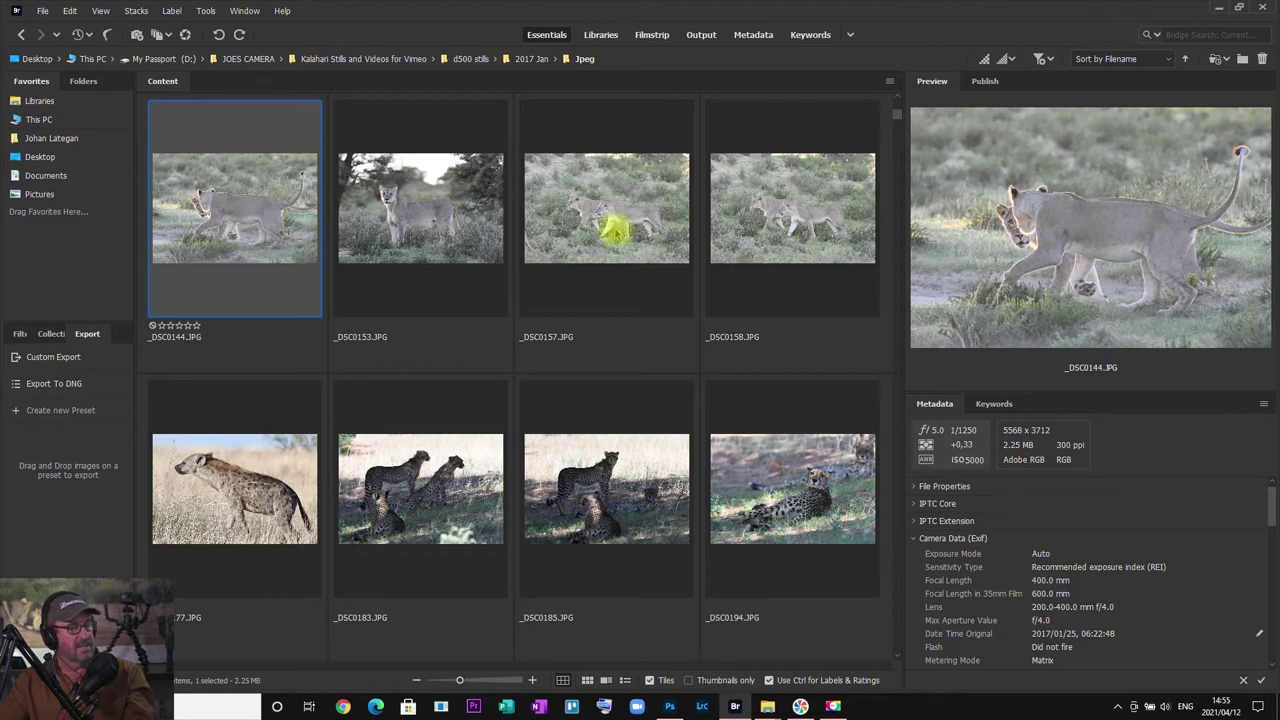
pyautogui.scroll(-3, 448, 236)
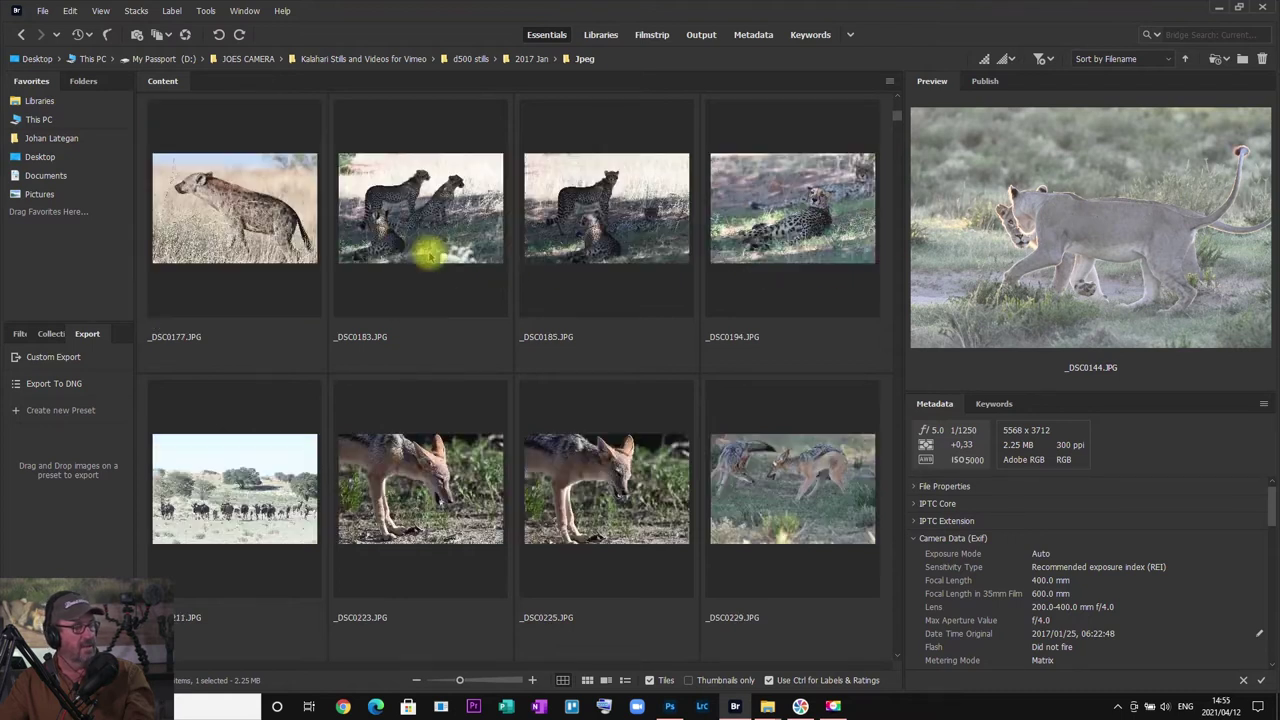
pyautogui.click(262, 220)
# Step: Preview the _DSC0261 hare full screen, then select the _DSC0279 walking-lion photo
pyautogui.scroll(-3, 427, 259)
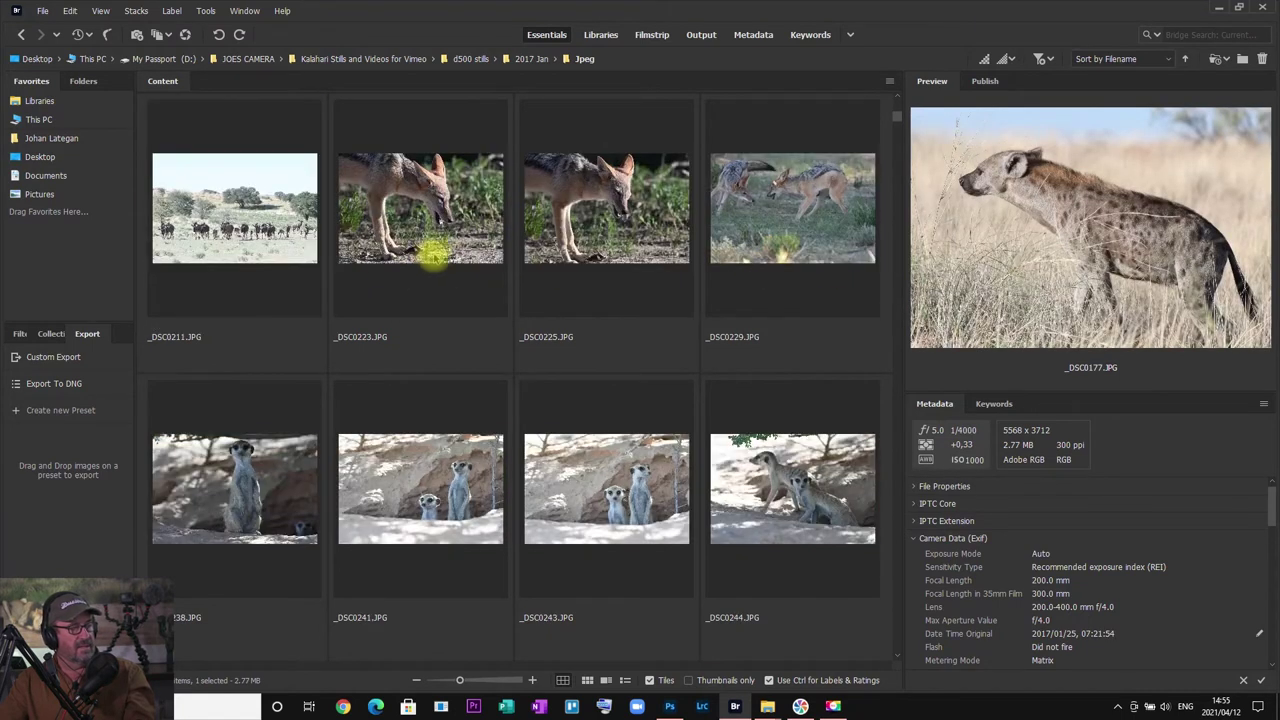
pyautogui.scroll(-3, 447, 238)
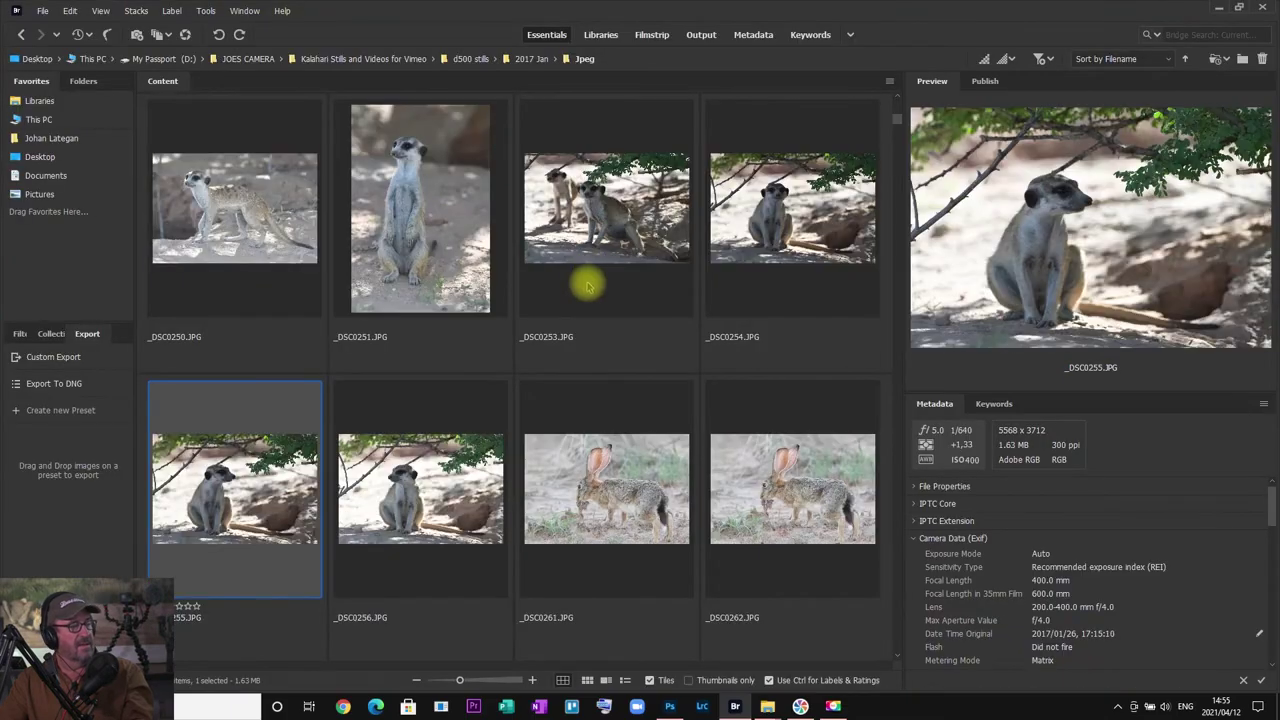
pyautogui.click(609, 214)
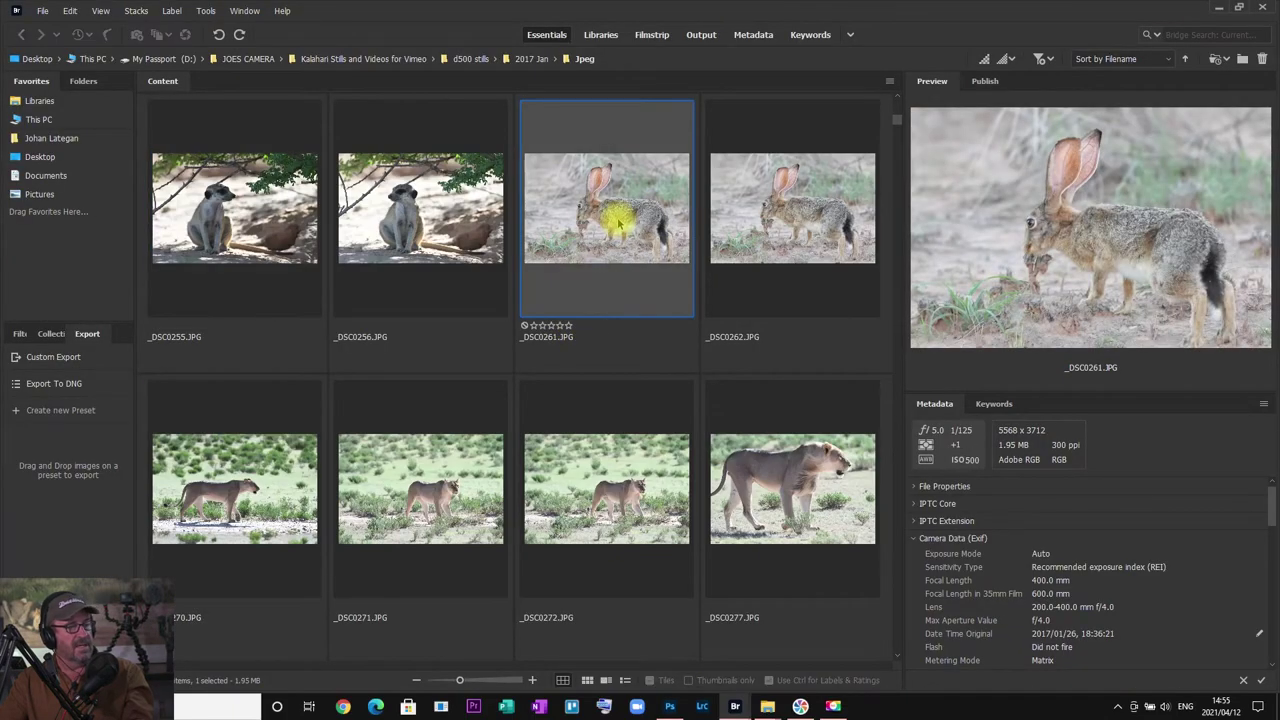
pyautogui.press('space')
pyautogui.press('space')
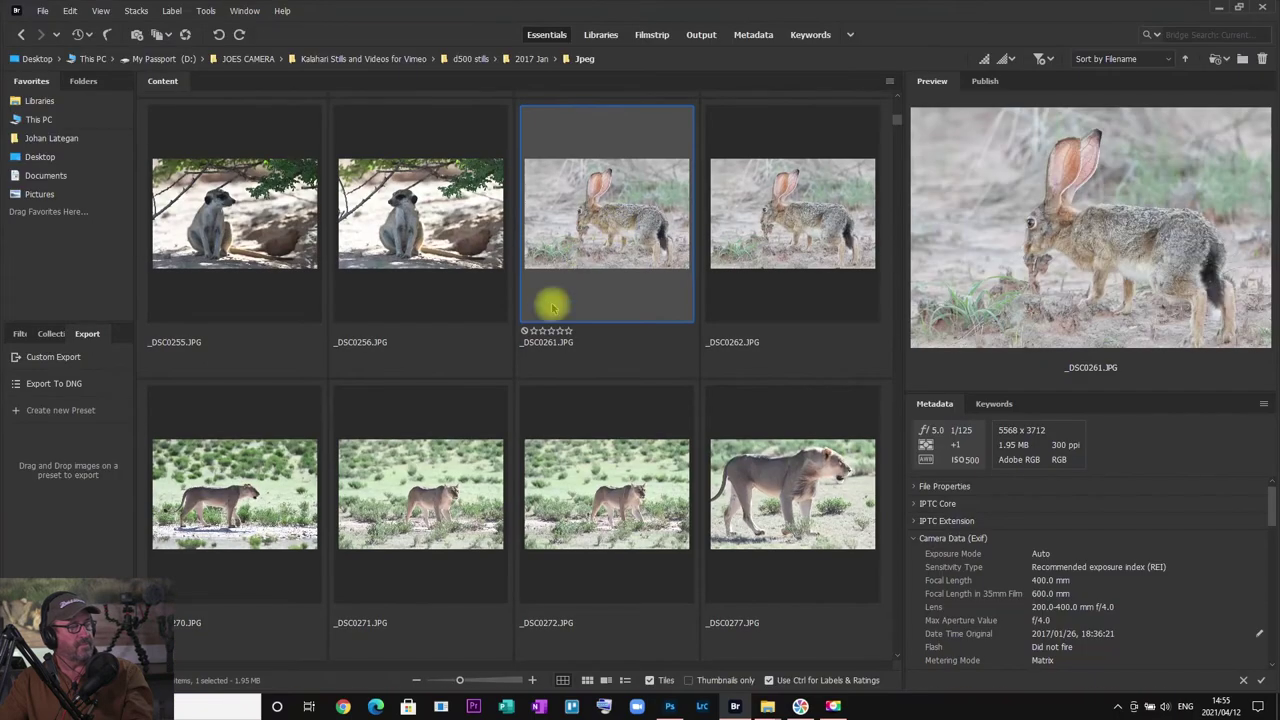
pyautogui.scroll(-5, 549, 297)
pyautogui.click(463, 222)
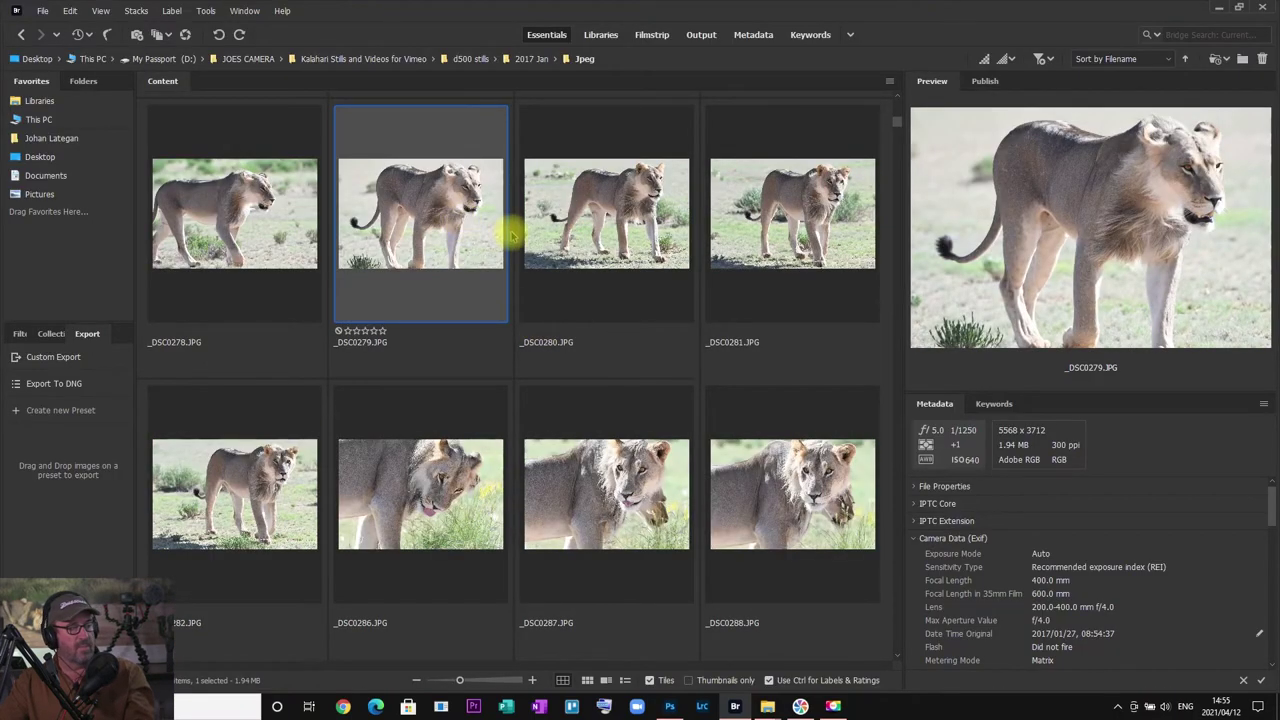
# Step: View the _DSC0280 lion photo in Bridge's Content panel
pyautogui.click(604, 226)
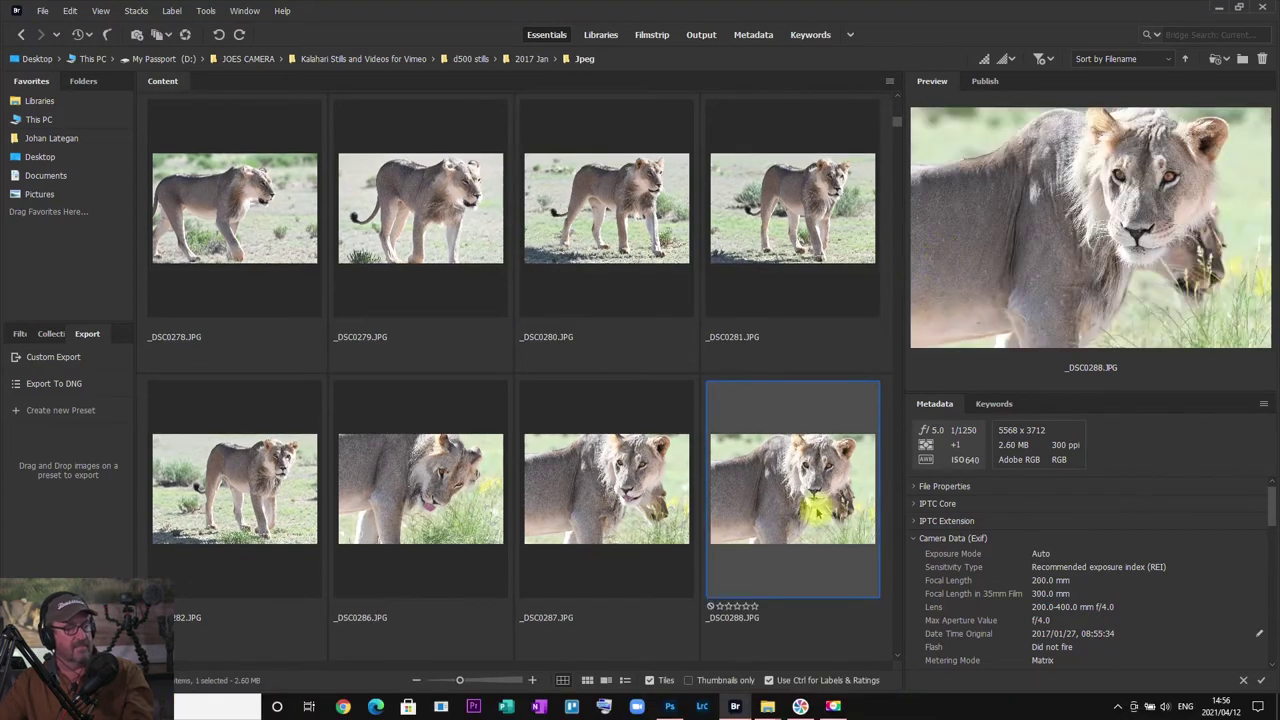
# Step: Apply a Levels adjustment raising the black point to 18 on the lion close-up
pyautogui.hotkey('alt', 'Tab')
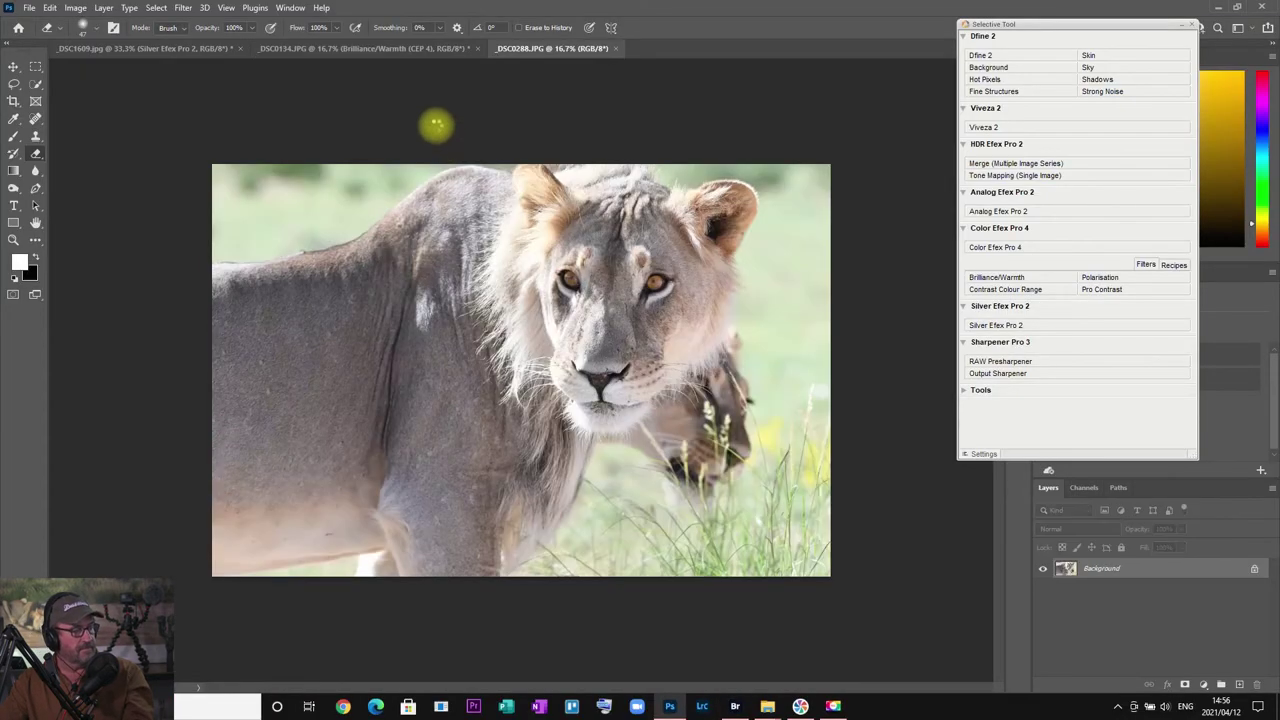
pyautogui.click(75, 7)
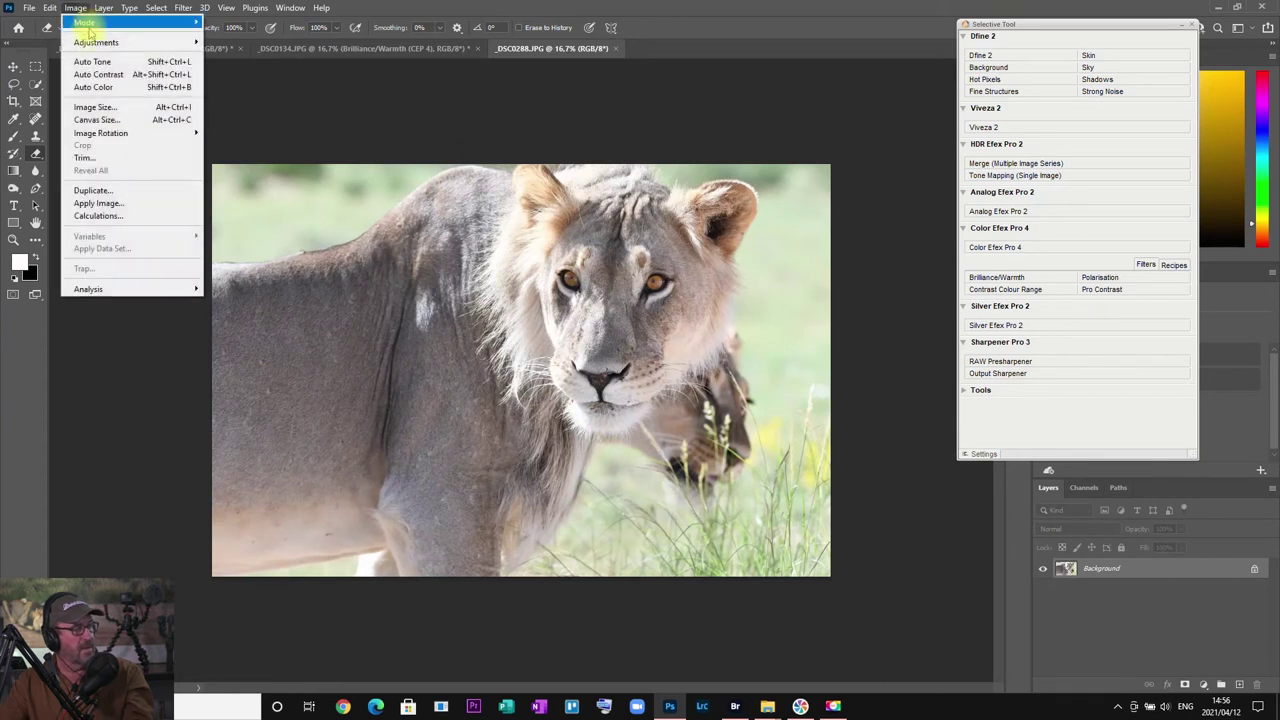
pyautogui.moveTo(155, 45)
pyautogui.click(228, 54)
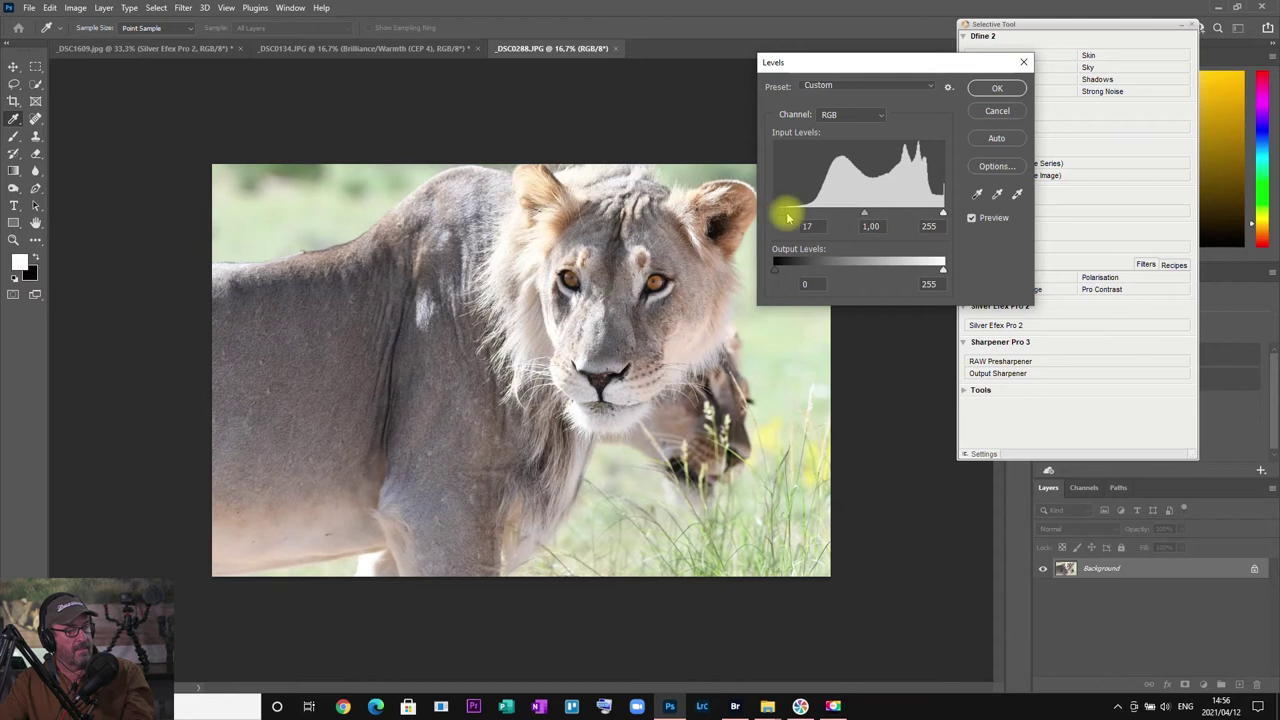
pyautogui.moveTo(788, 218); pyautogui.dragTo(787, 216)
pyautogui.click(987, 91)
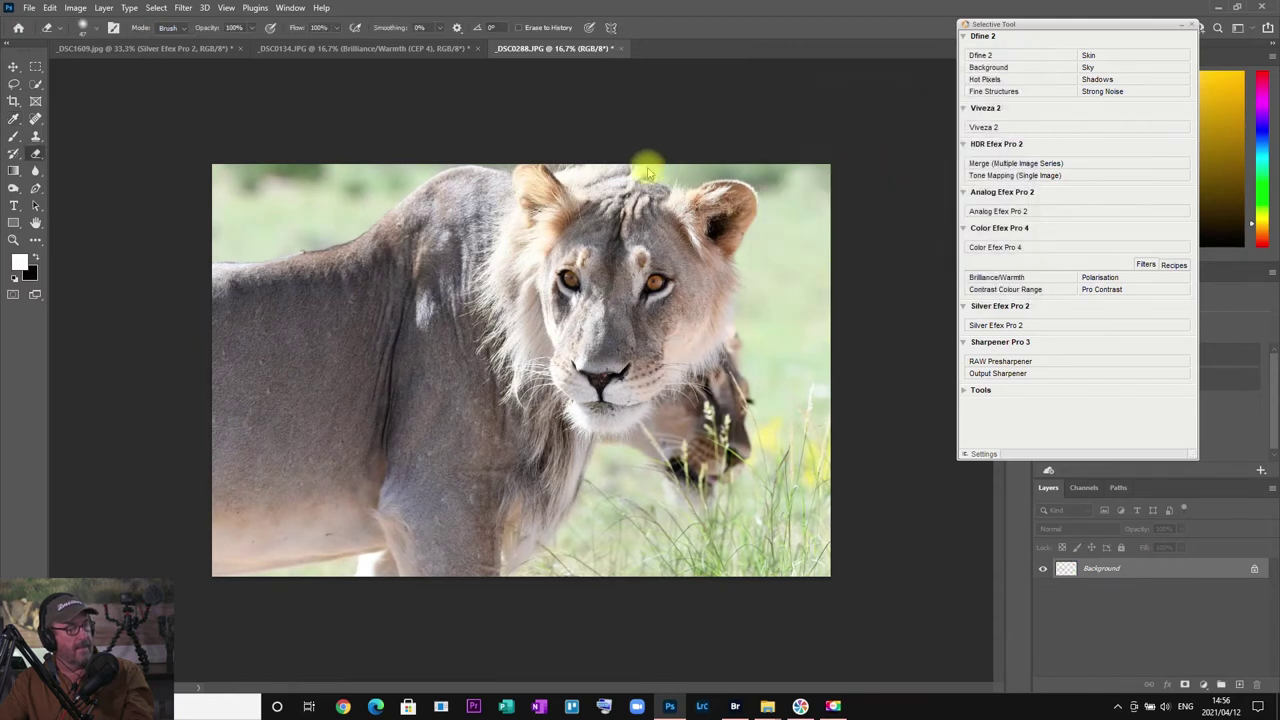
pyautogui.click(36, 66)
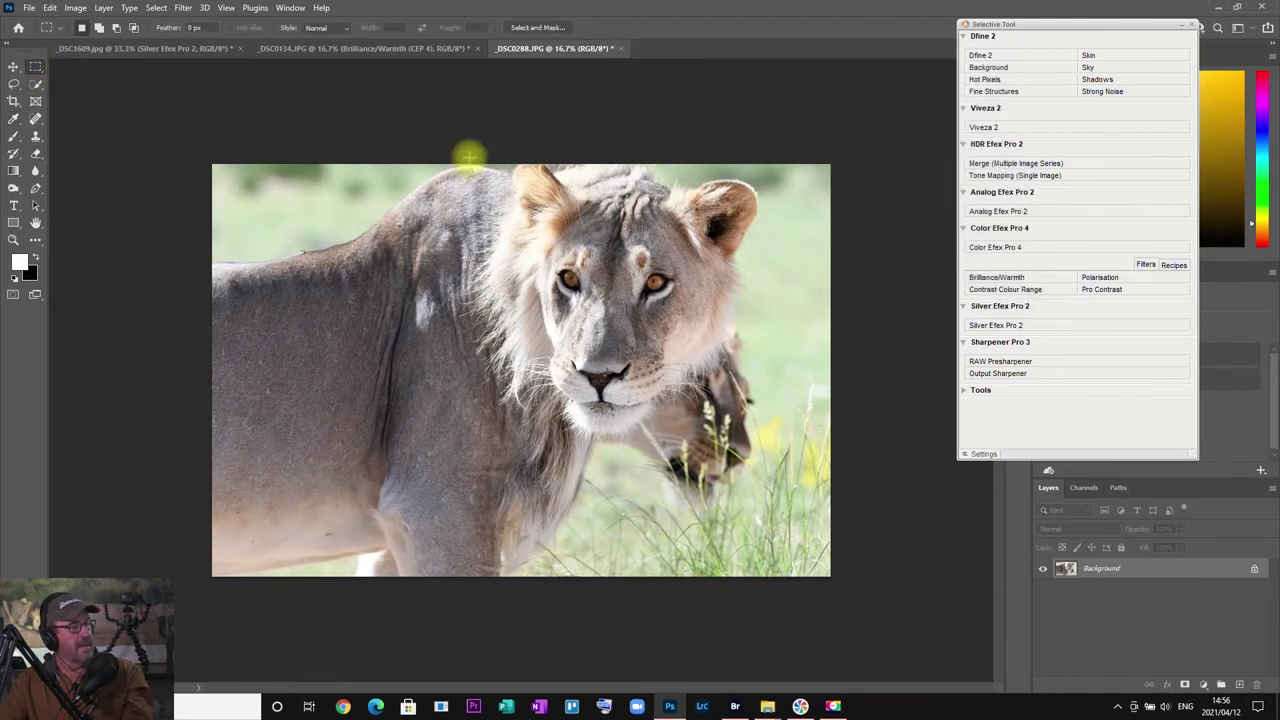
# Step: Crop the photo to a rectangle around the lion and send it to Color Efex Pro 4
pyautogui.moveTo(331, 137); pyautogui.dragTo(811, 590)
pyautogui.click(75, 7)
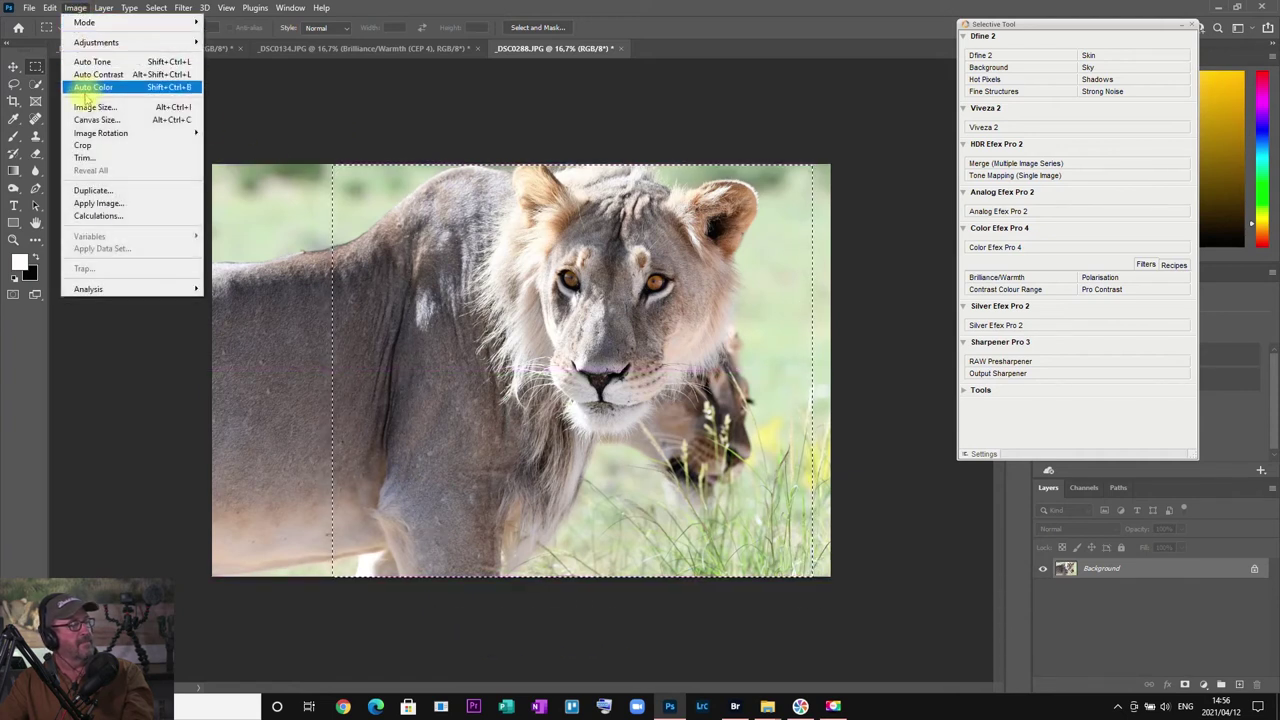
pyautogui.click(84, 145)
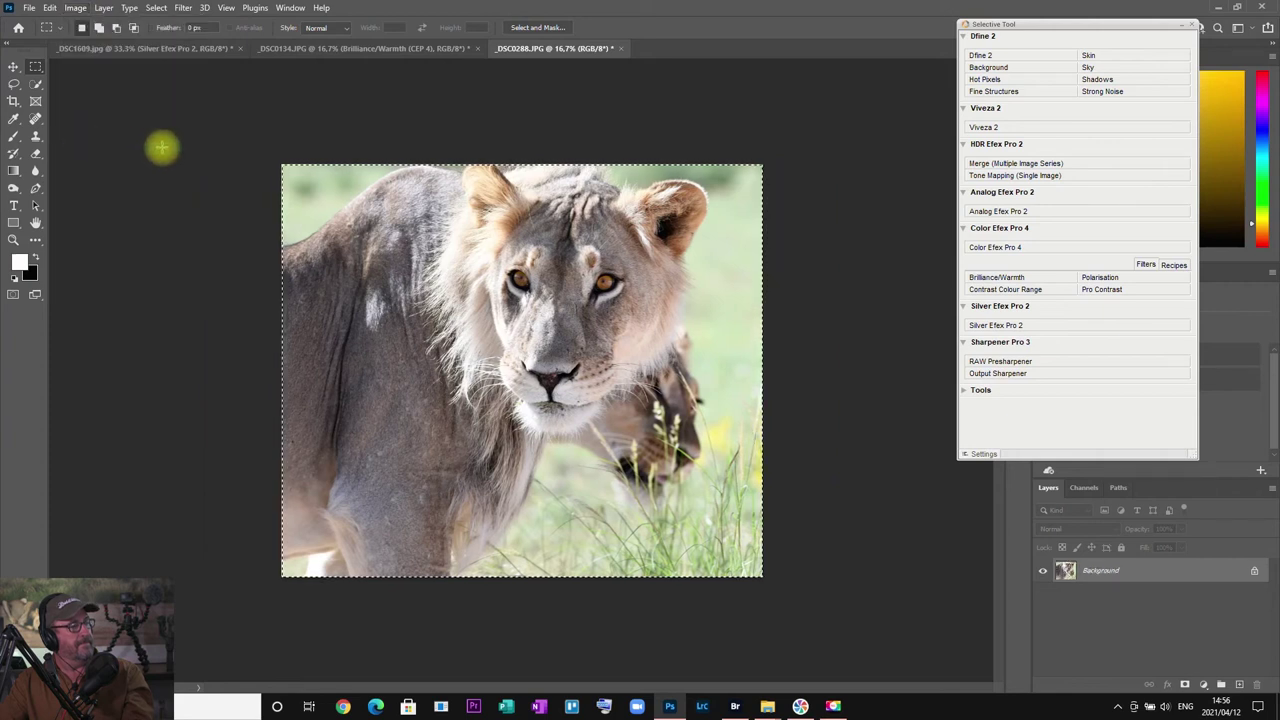
pyautogui.click(1031, 252)
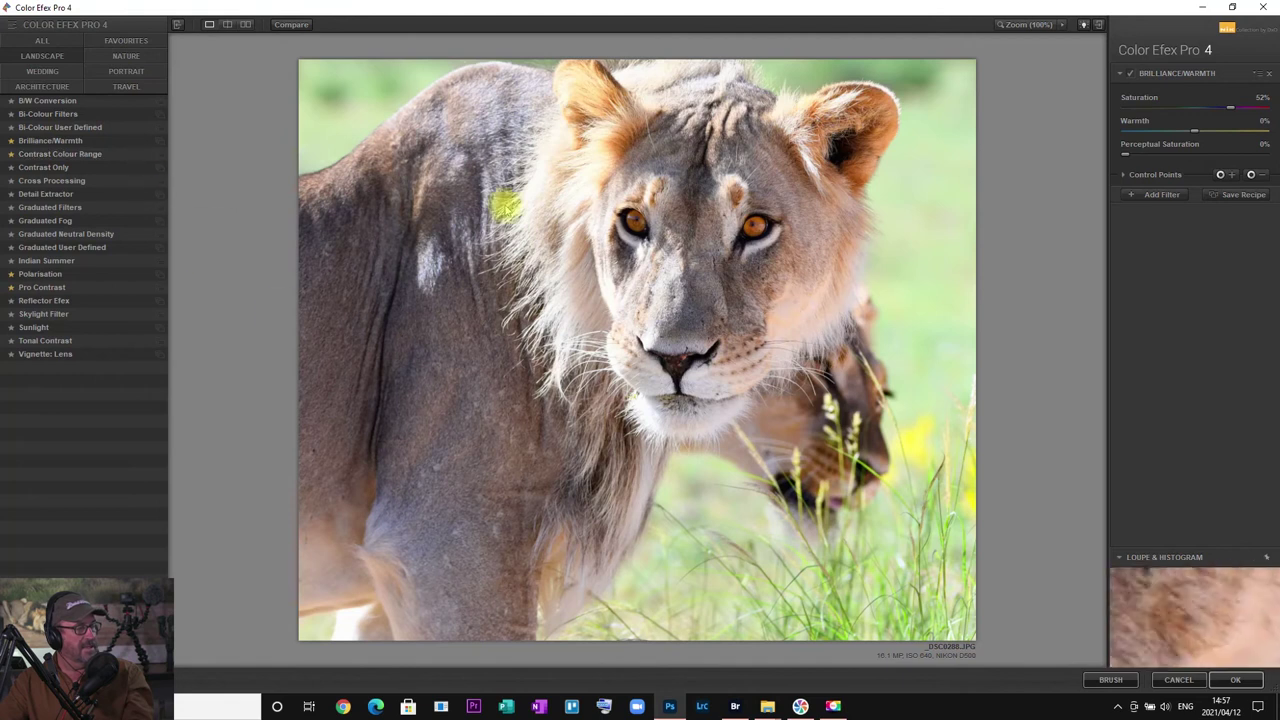
# Step: Apply Contrast Colour Range, comparing the Red, Yellow/Green and Blue presets and favouring 01 - Red
pyautogui.click(162, 156)
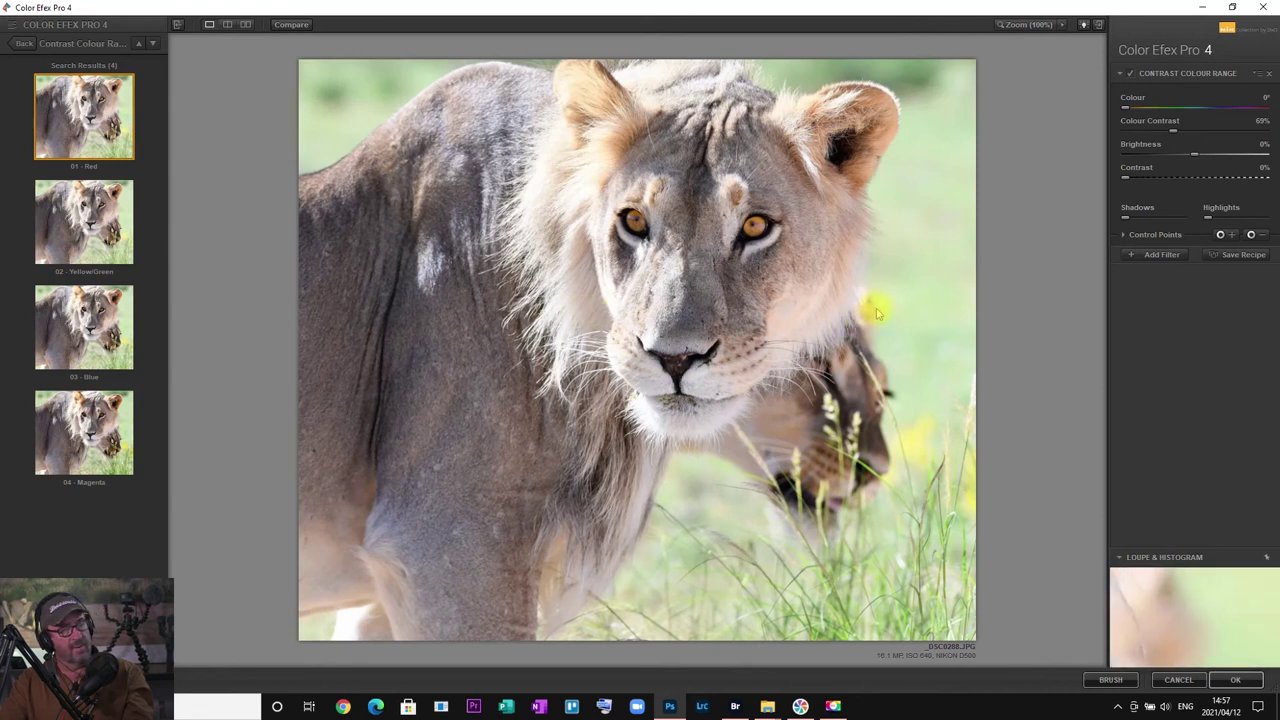
pyautogui.press('Down')
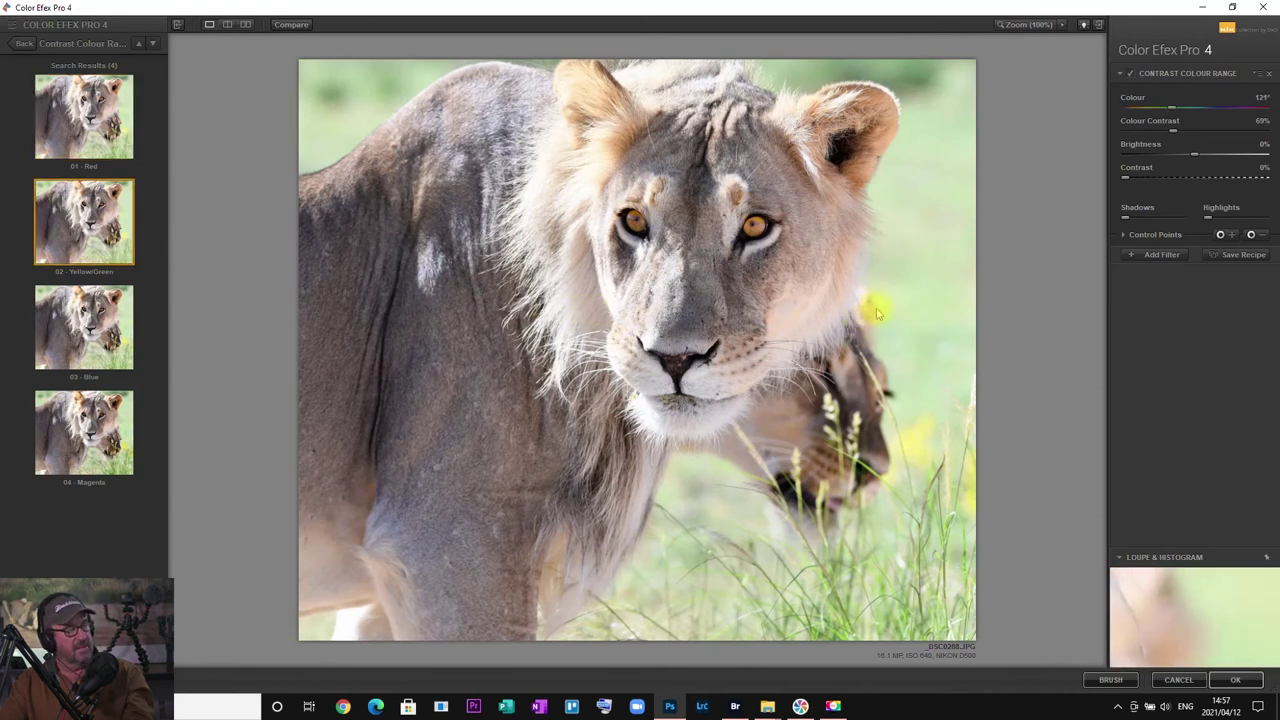
pyautogui.press('Up')
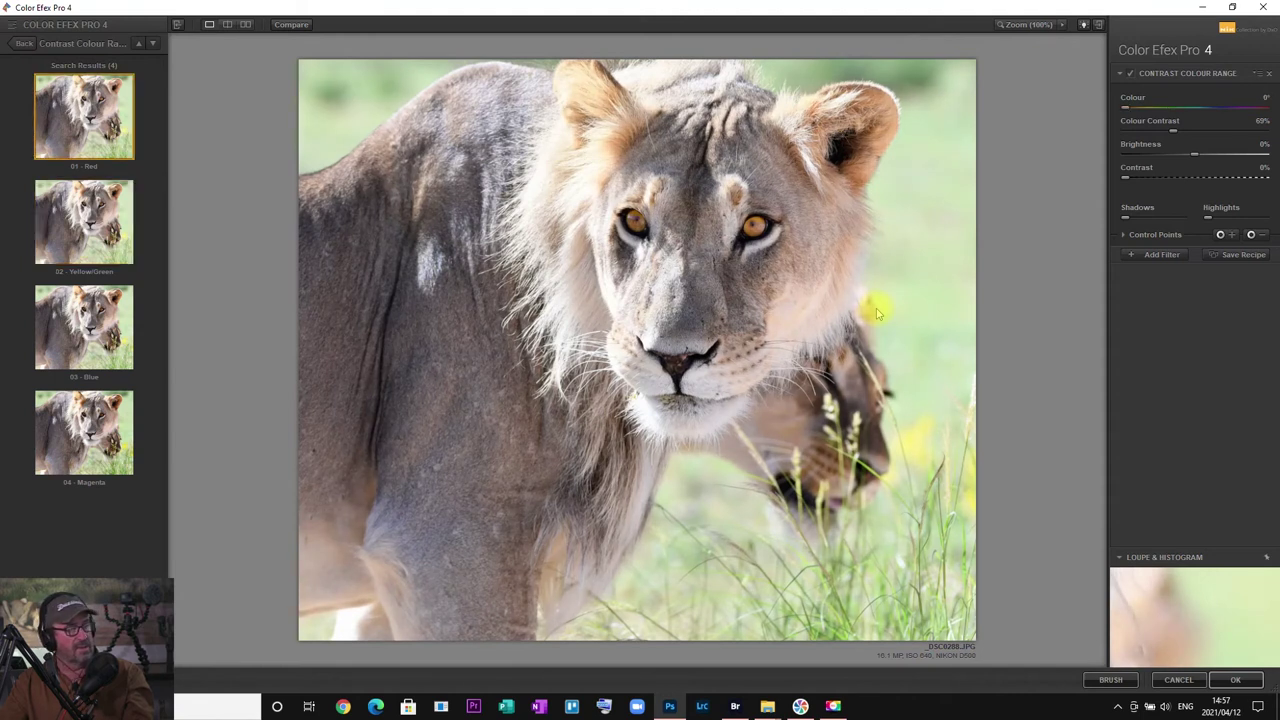
pyautogui.press('Down')
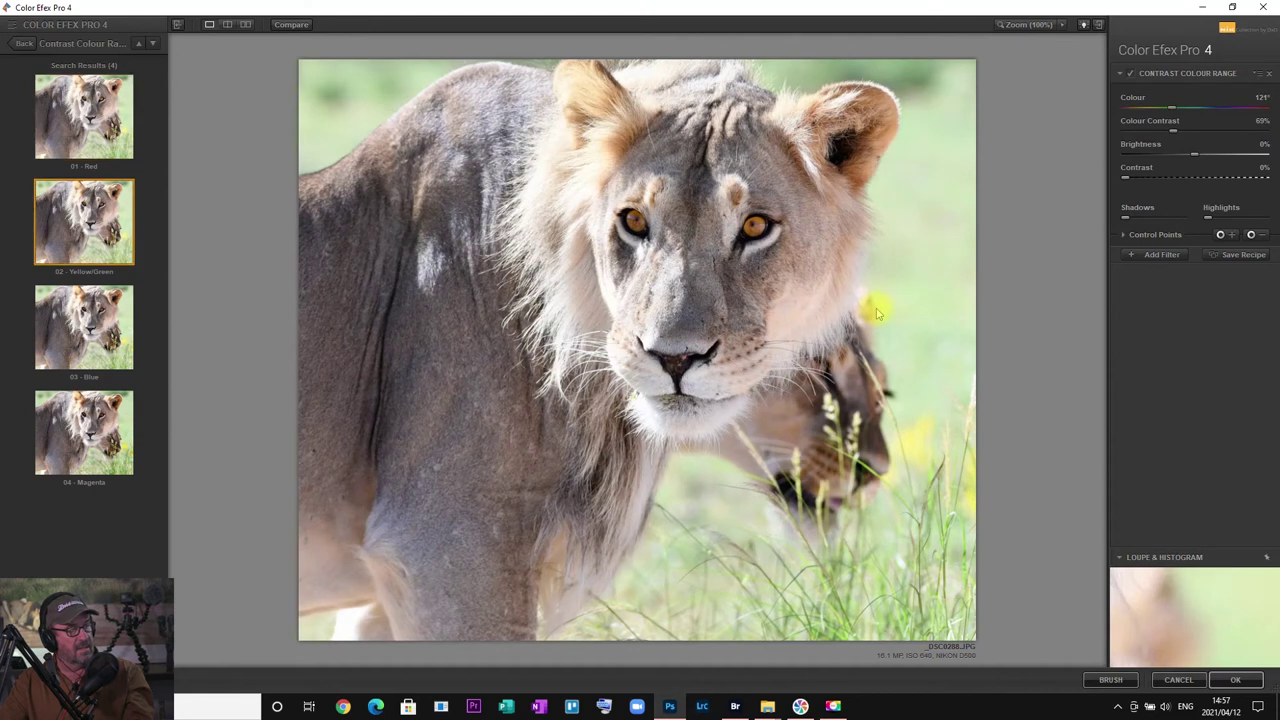
pyautogui.press('Up')
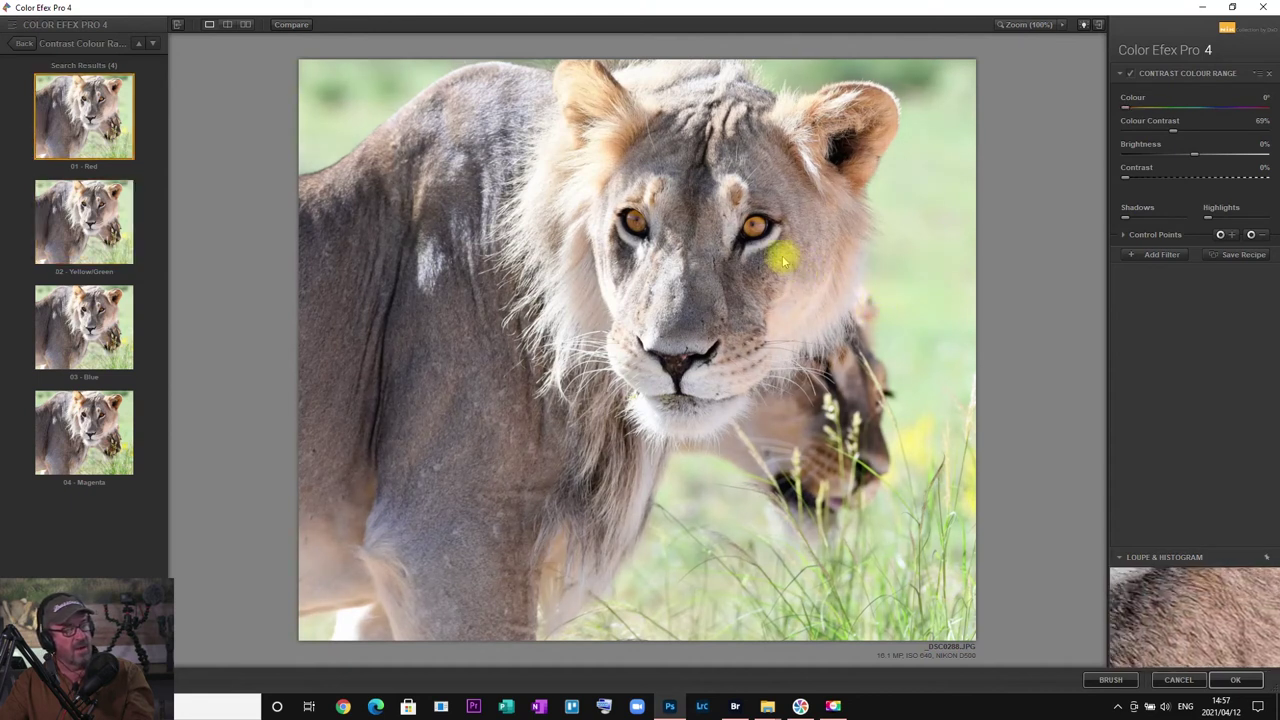
pyautogui.press('Down')
pyautogui.press('Up')
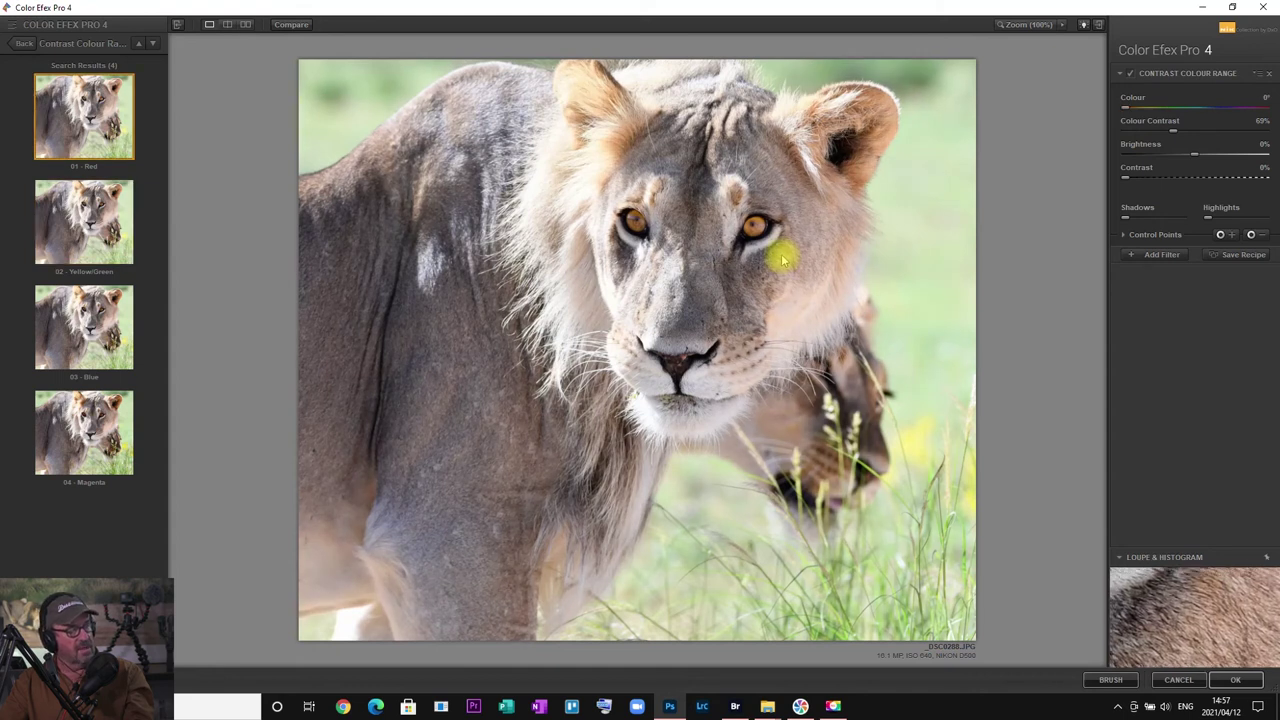
pyautogui.press('Down')
pyautogui.press('Down')
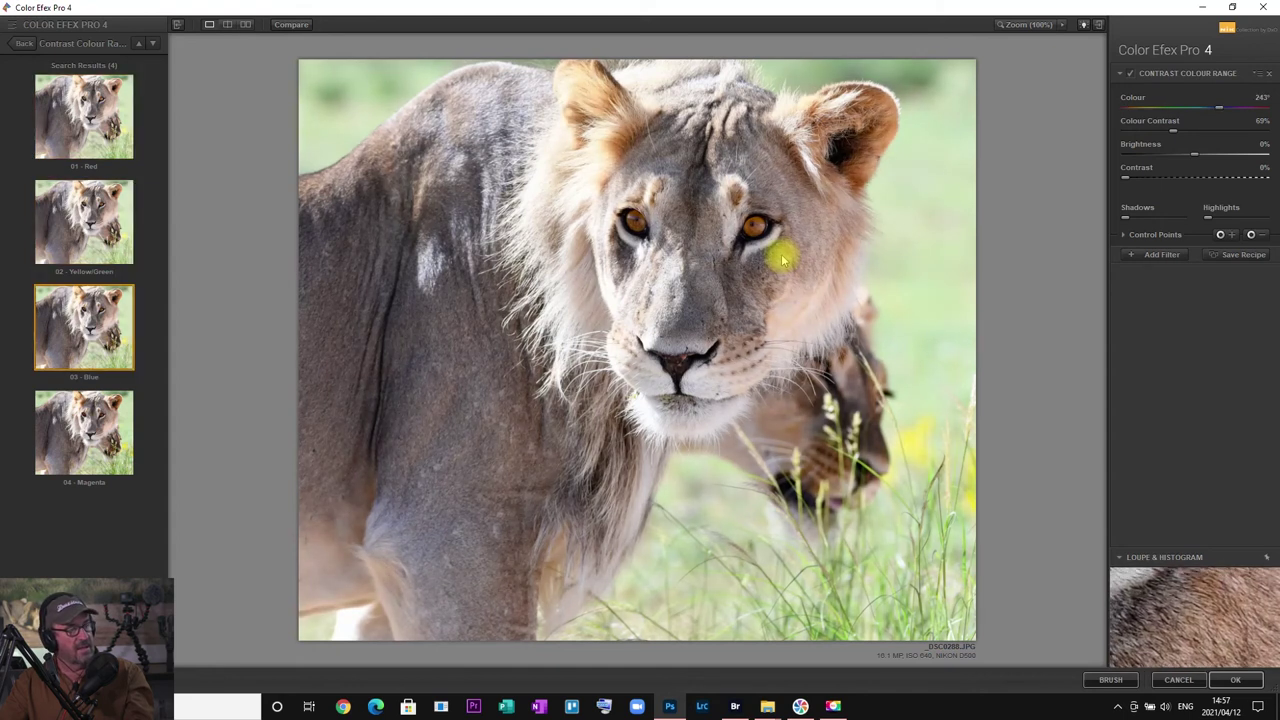
pyautogui.press('Down')
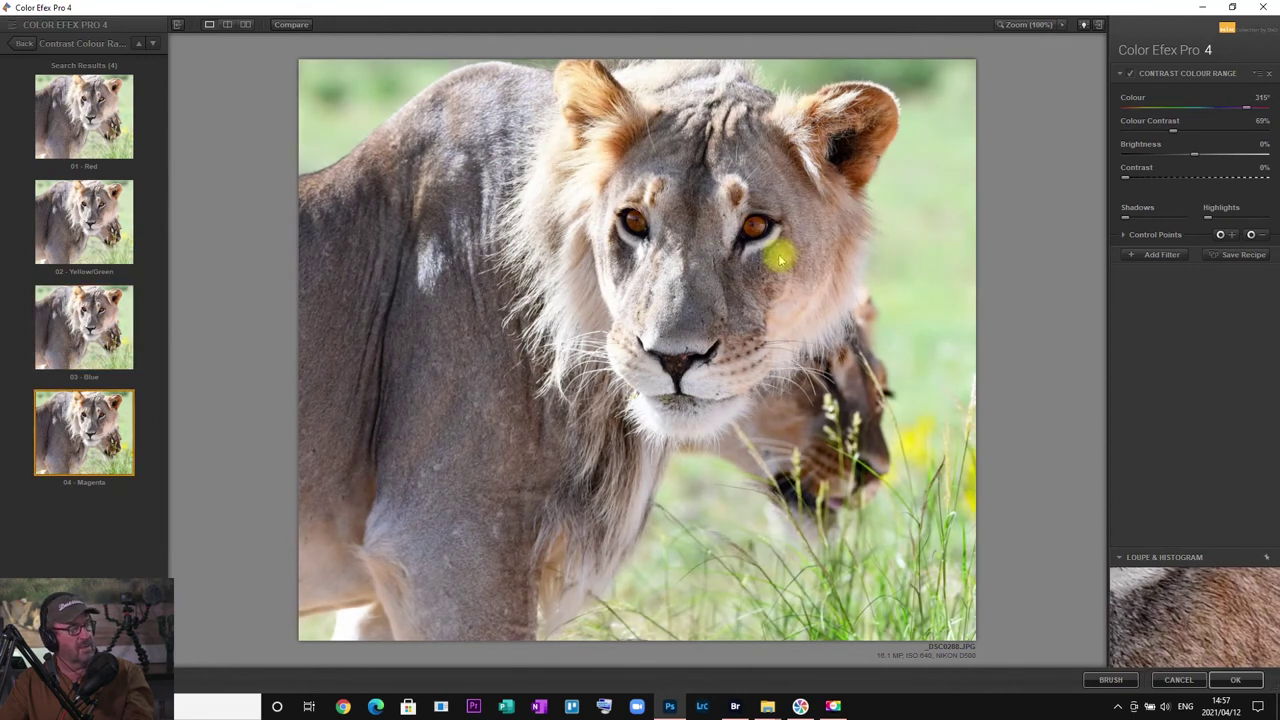
pyautogui.press('Up')
pyautogui.press('Up')
pyautogui.press('Up')
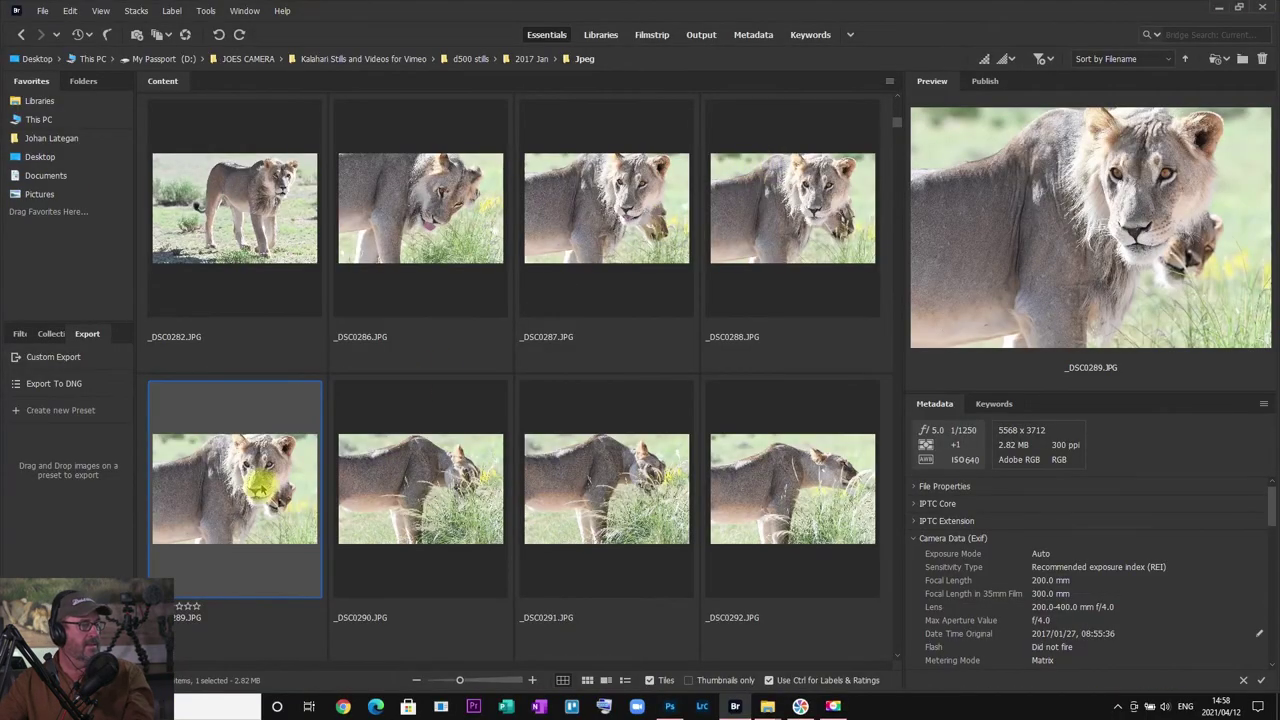
# Step: Open lioness _DSC0300.JPG in Photoshop and launch Silver Efex Pro 2 on it
pyautogui.doubleClick(260, 485)
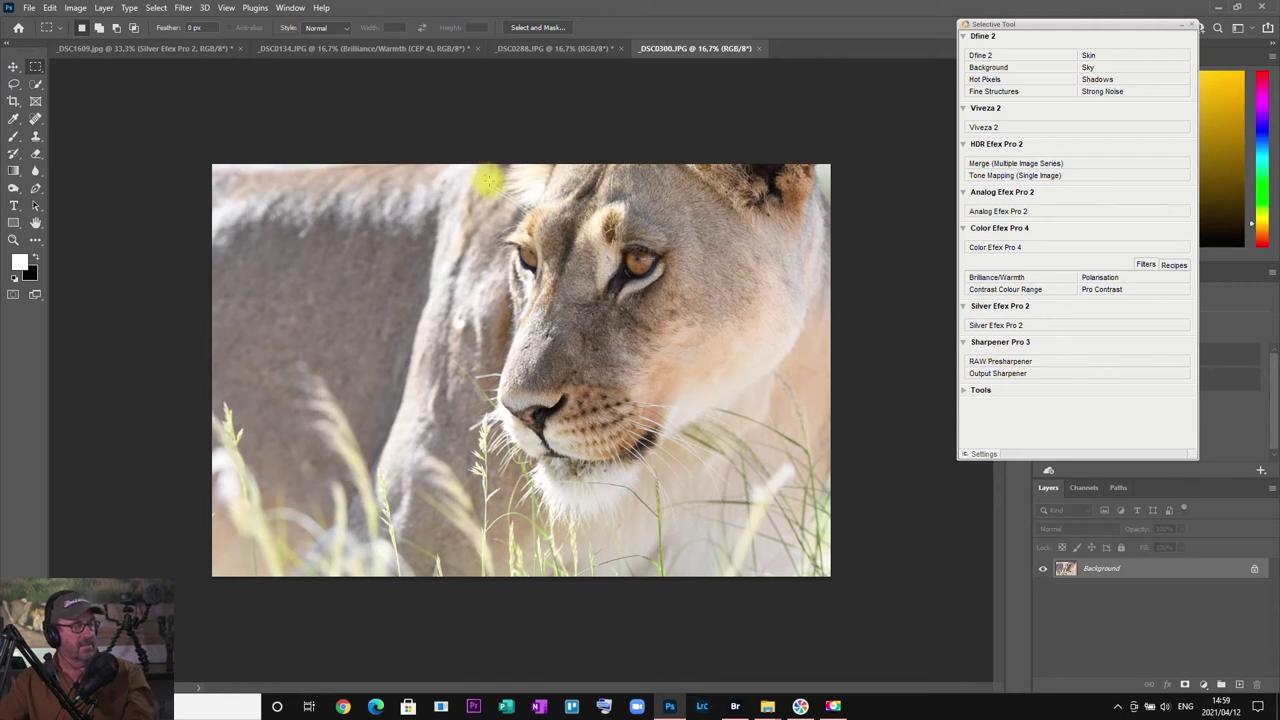
pyautogui.click(1012, 328)
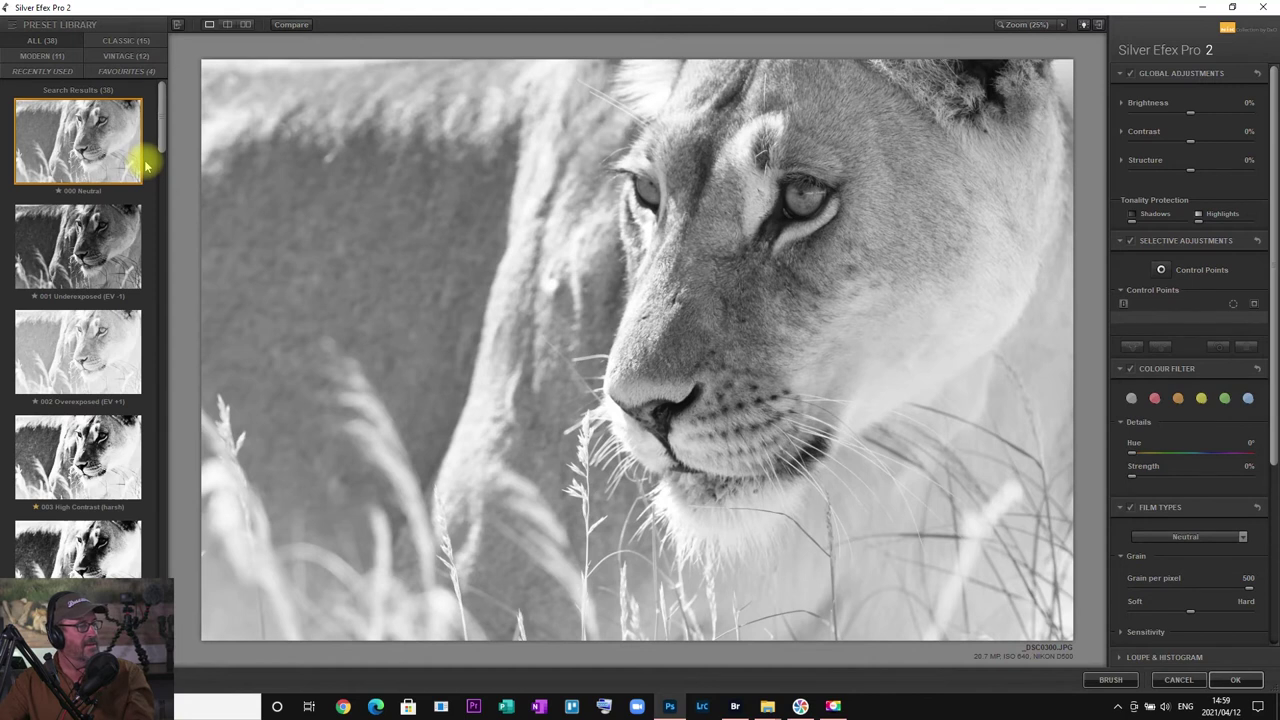
# Step: Compare the exposure, High Contrast and High Structure presets, landing on 009 Low Key 1
pyautogui.press('Down')
pyautogui.press('Down')
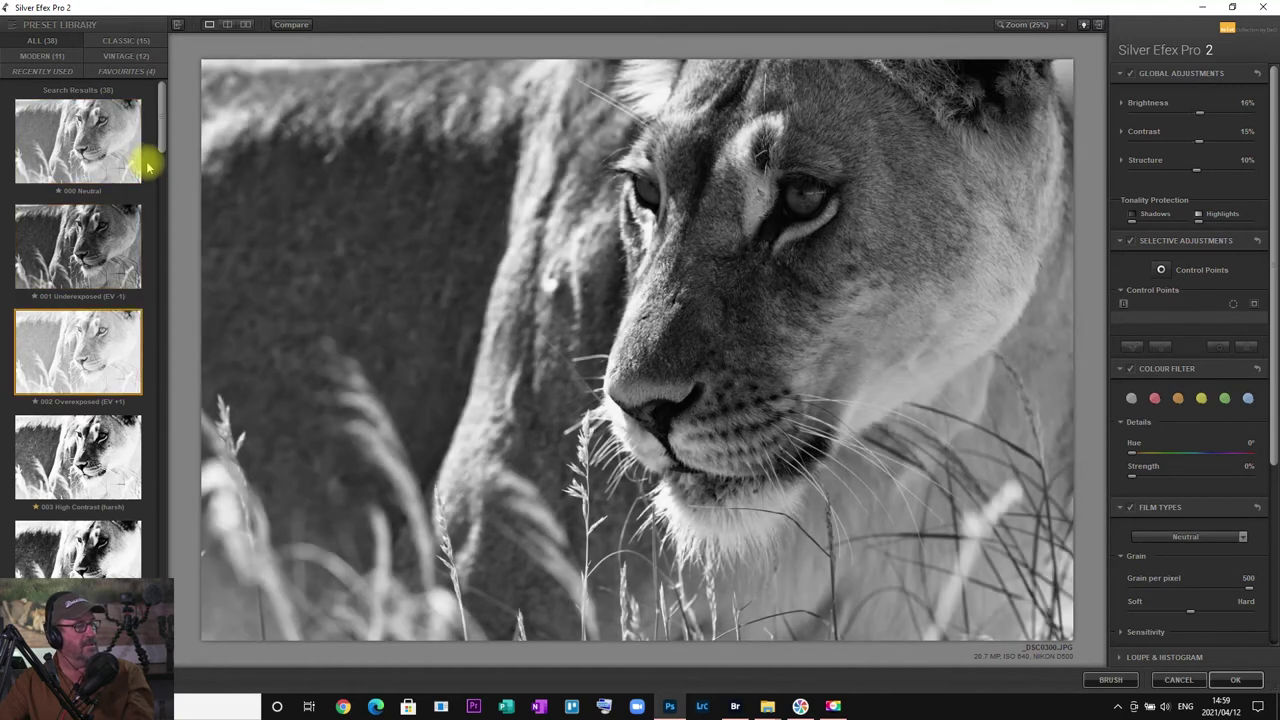
pyautogui.press('Down')
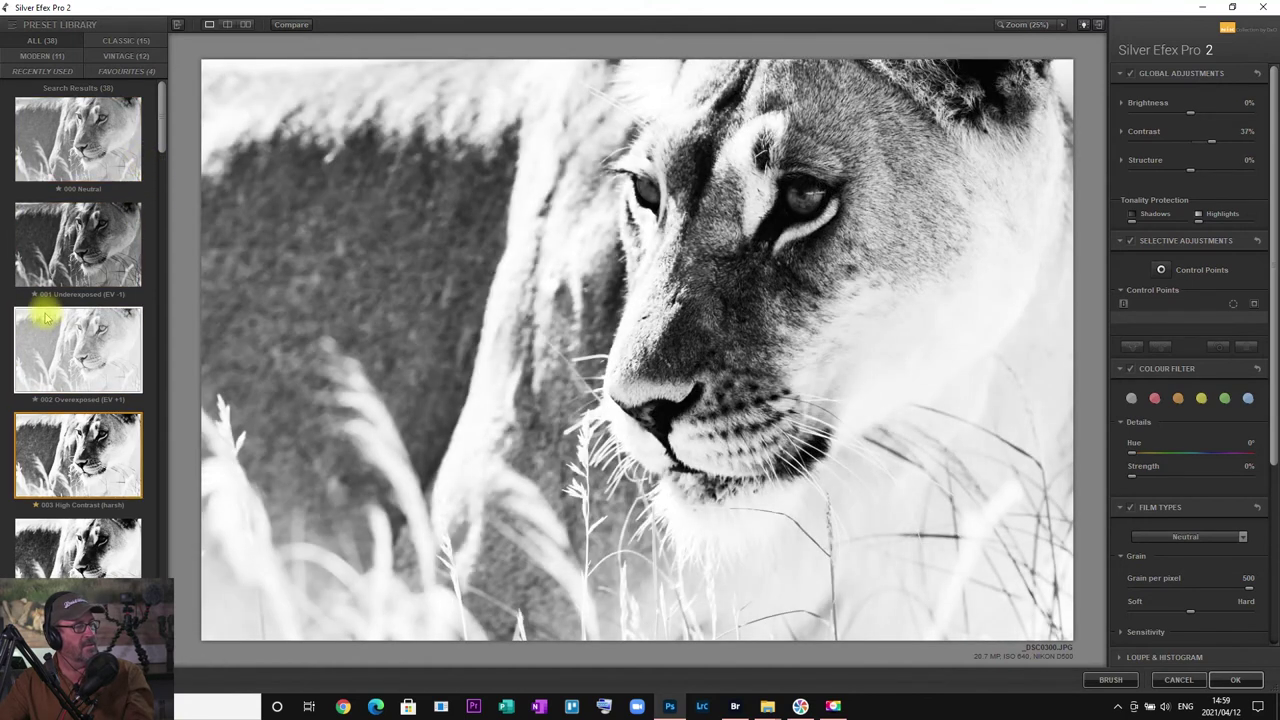
pyautogui.scroll(-3, 50, 312)
pyautogui.scroll(-2, 55, 315)
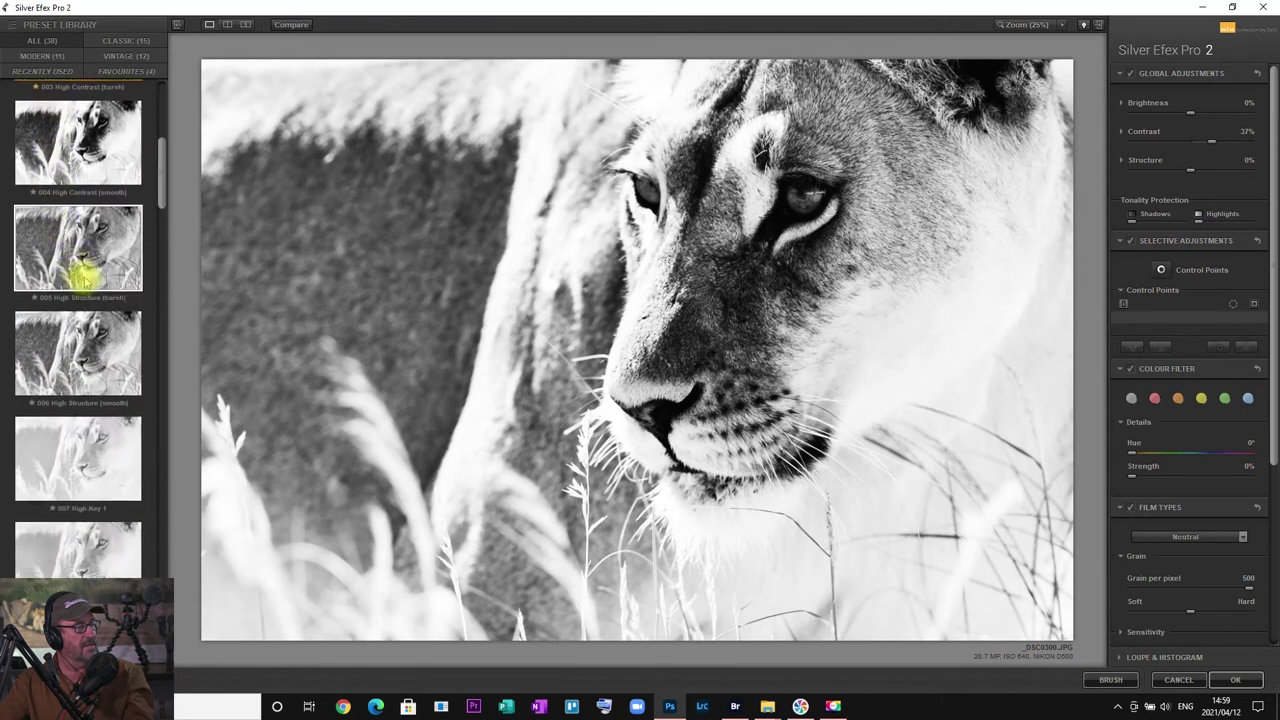
pyautogui.click(87, 268)
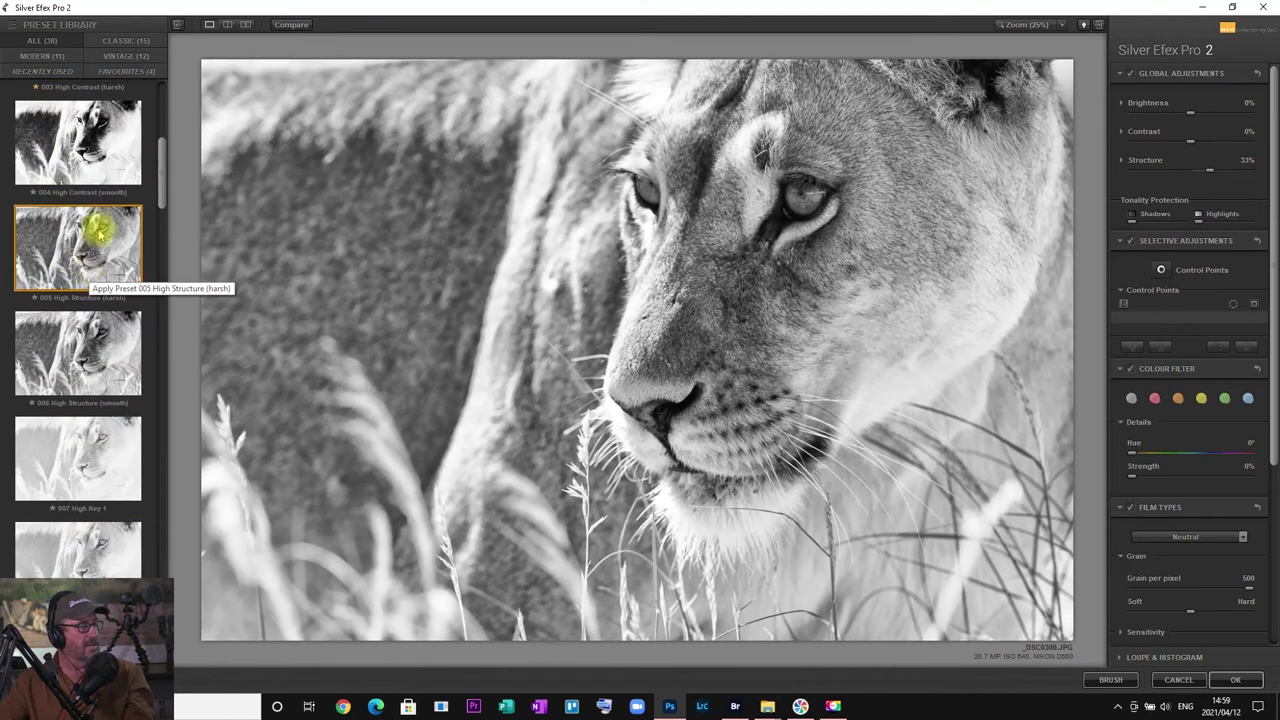
pyautogui.click(87, 352)
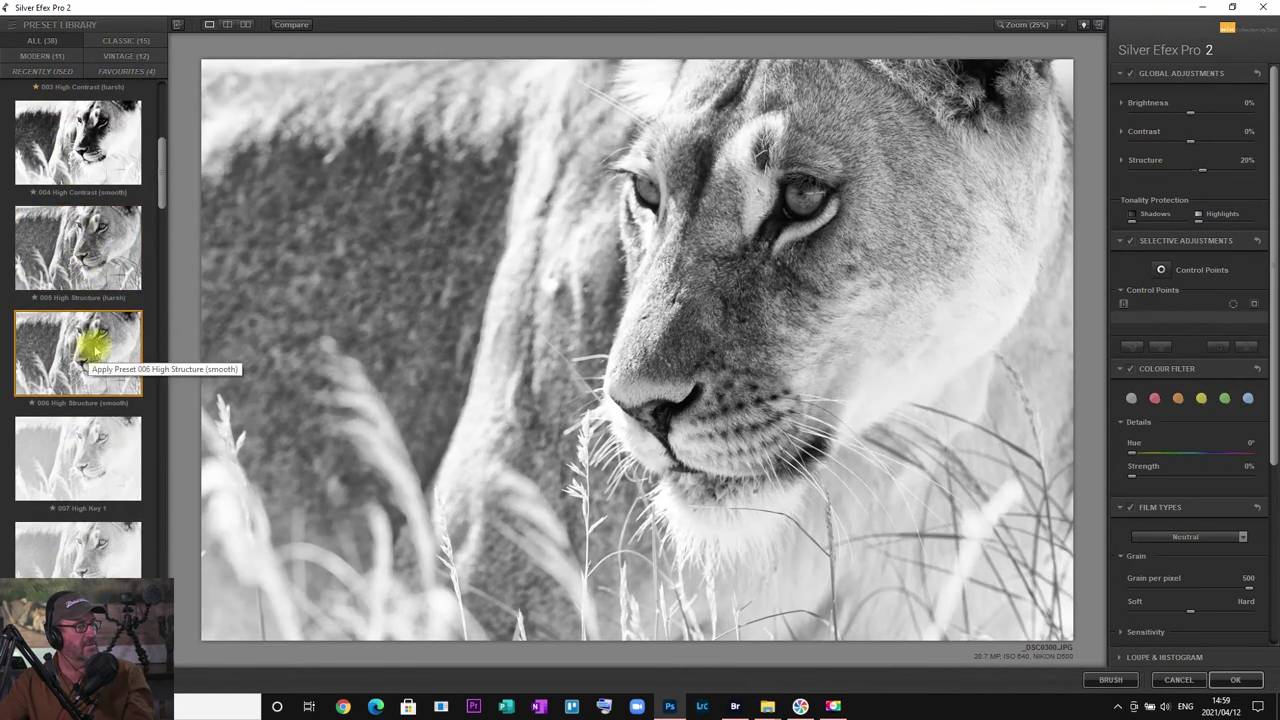
pyautogui.scroll(-1, 140, 245)
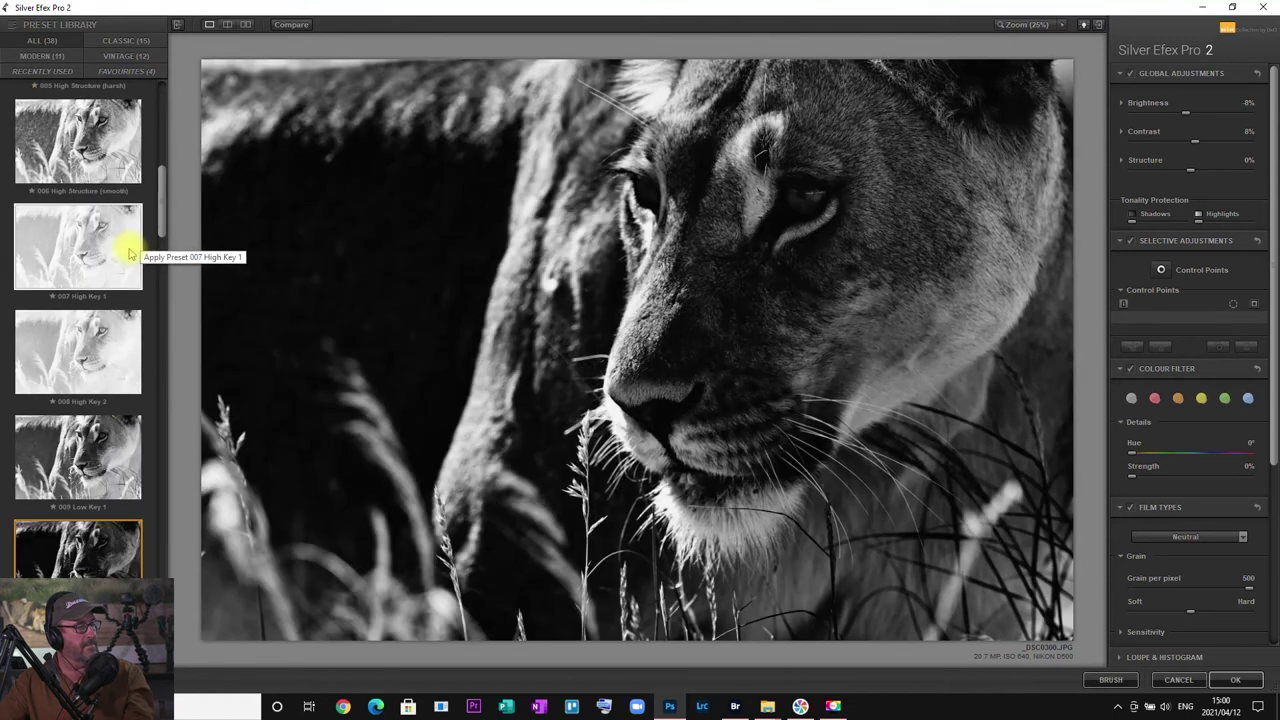
pyautogui.click(82, 447)
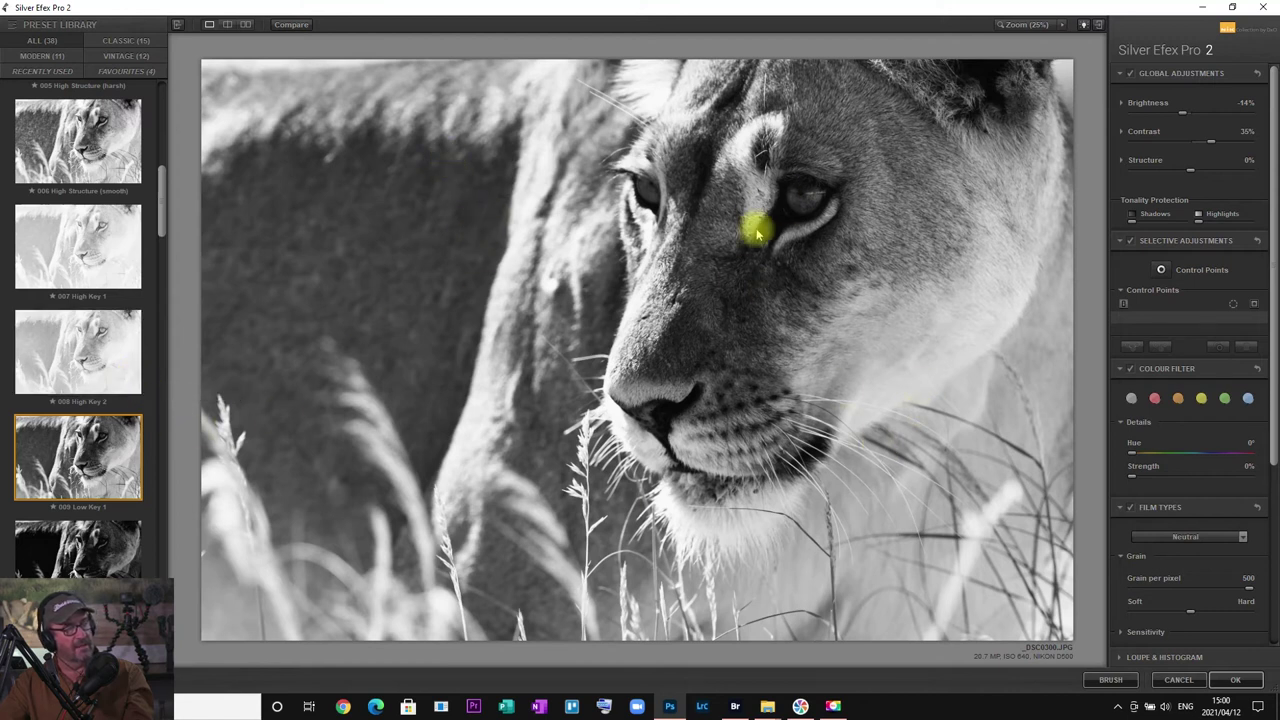
# Step: Step through Low Key 2, Full Dynamic, Full Spectrum and Fine Art presets toward 023 Wet Rocks
pyautogui.press('Down')
pyautogui.press('Down')
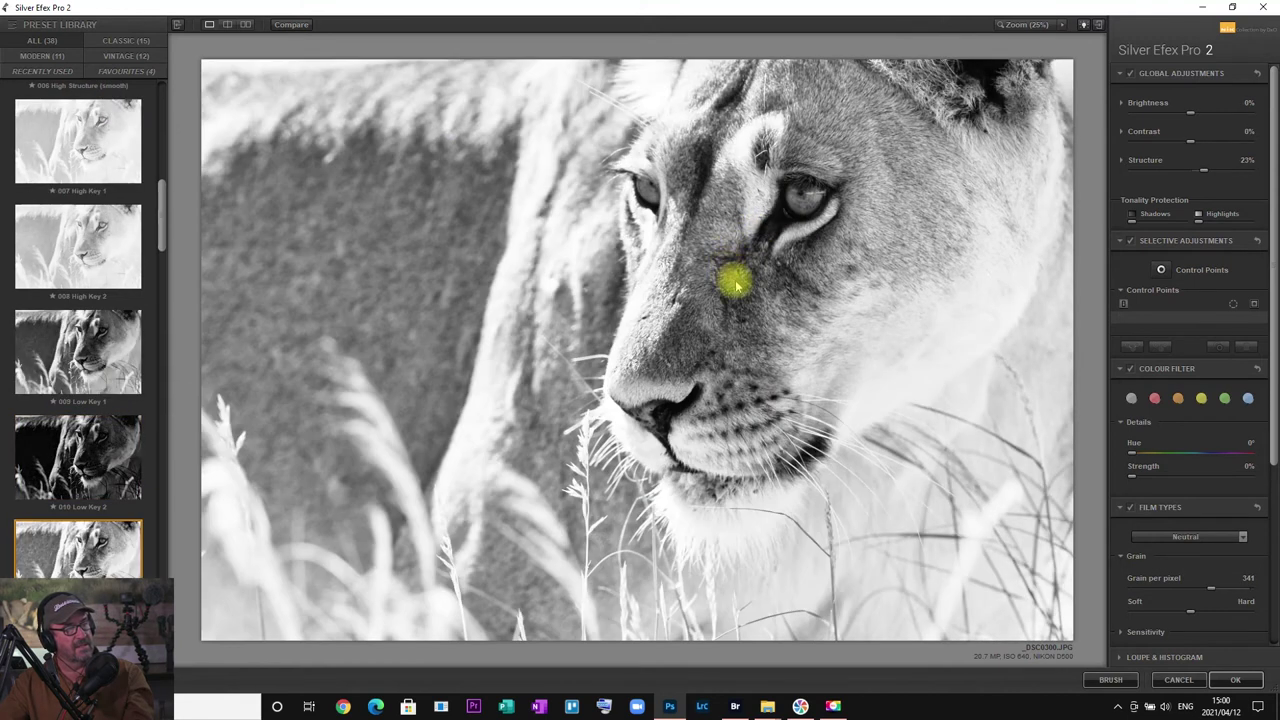
pyautogui.press('Down')
pyautogui.press('Down')
pyautogui.press('Down')
pyautogui.press('Down')
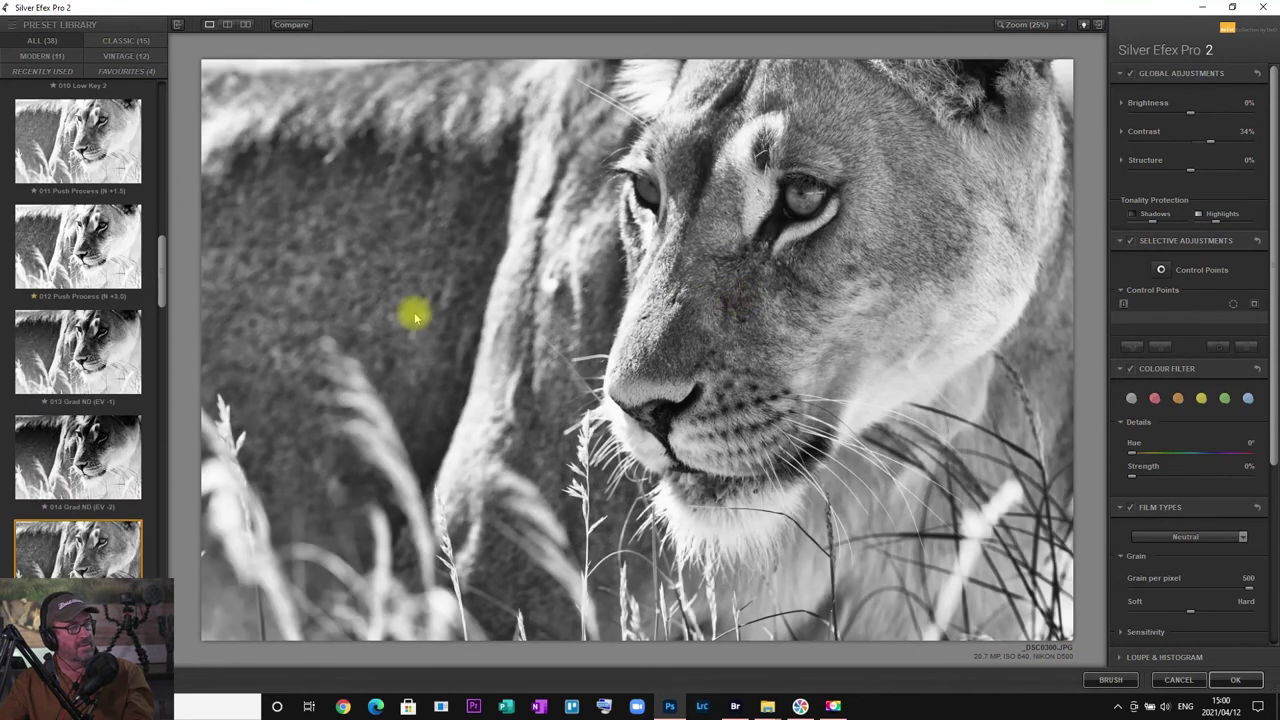
pyautogui.scroll(-1, 113, 300)
pyautogui.scroll(-3, 113, 300)
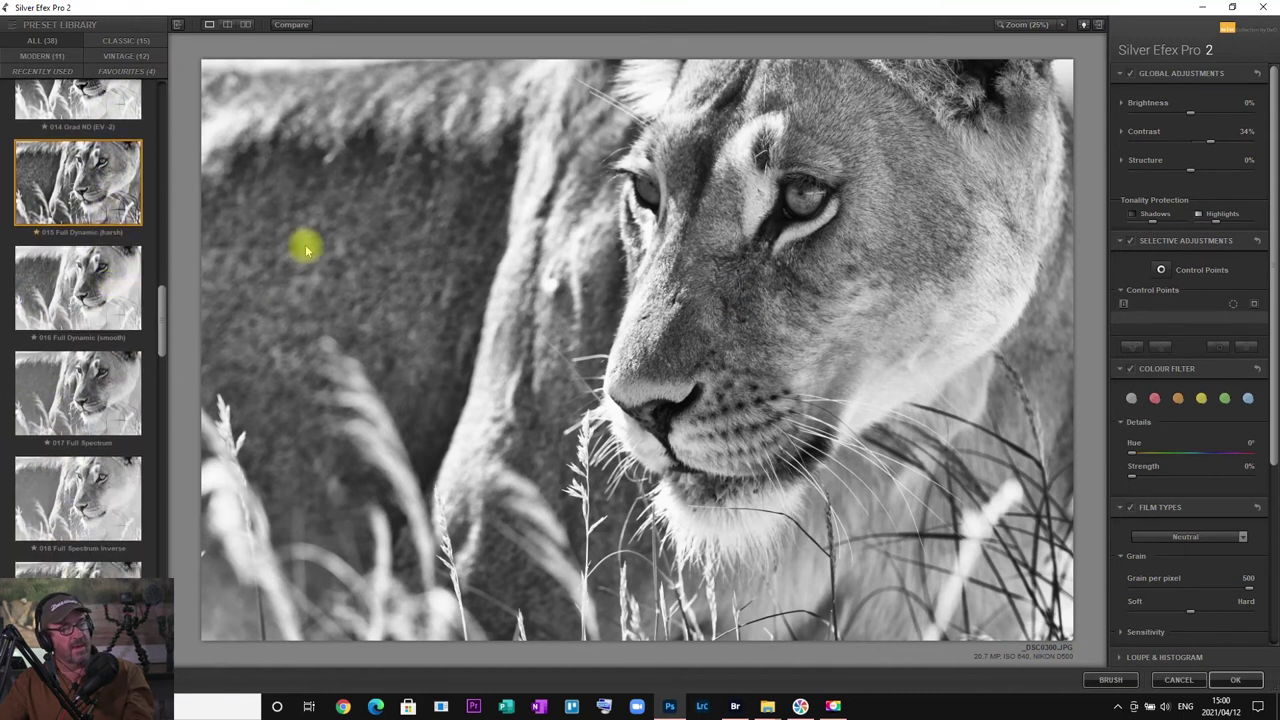
pyautogui.press('Down')
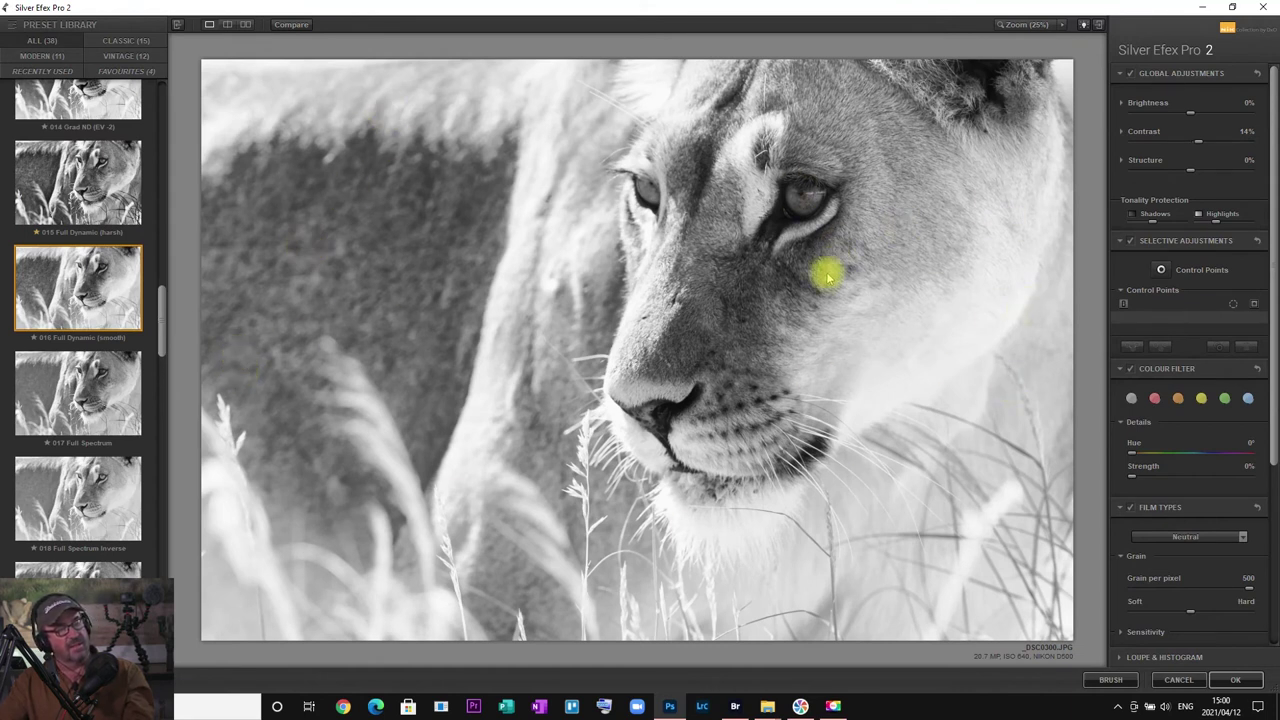
pyautogui.press('Down')
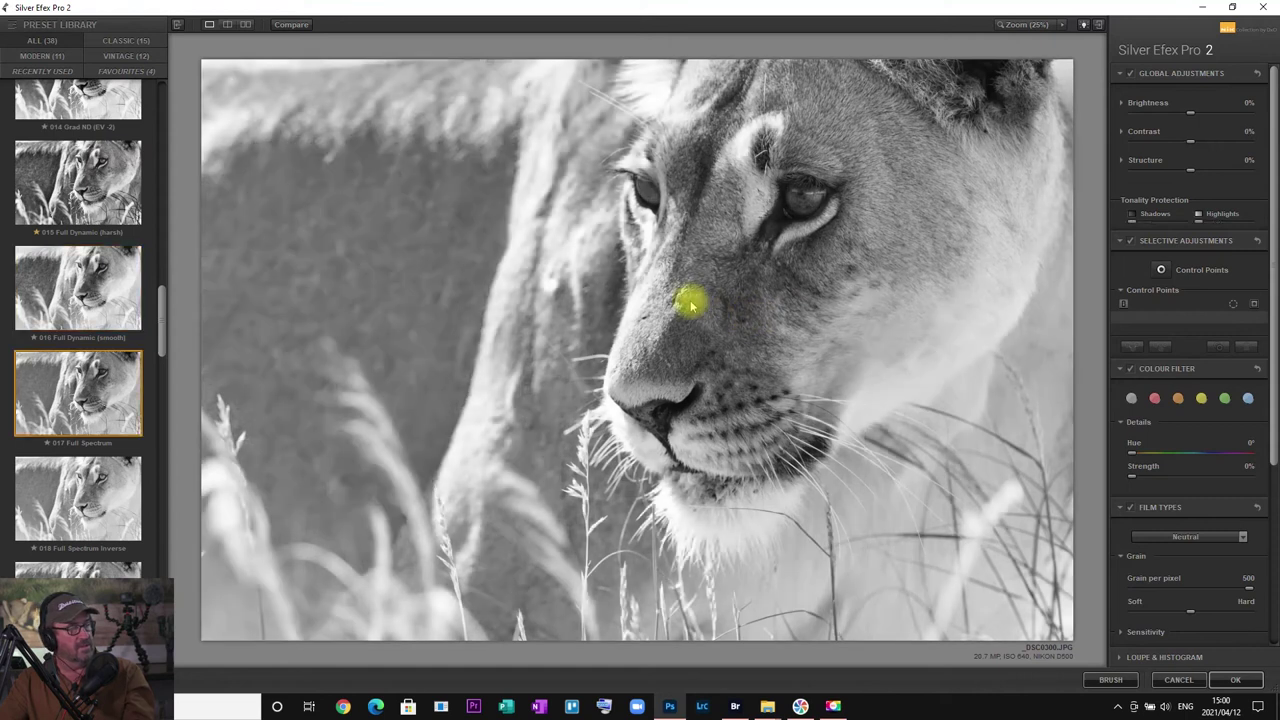
pyautogui.press('Down')
pyautogui.press('Down')
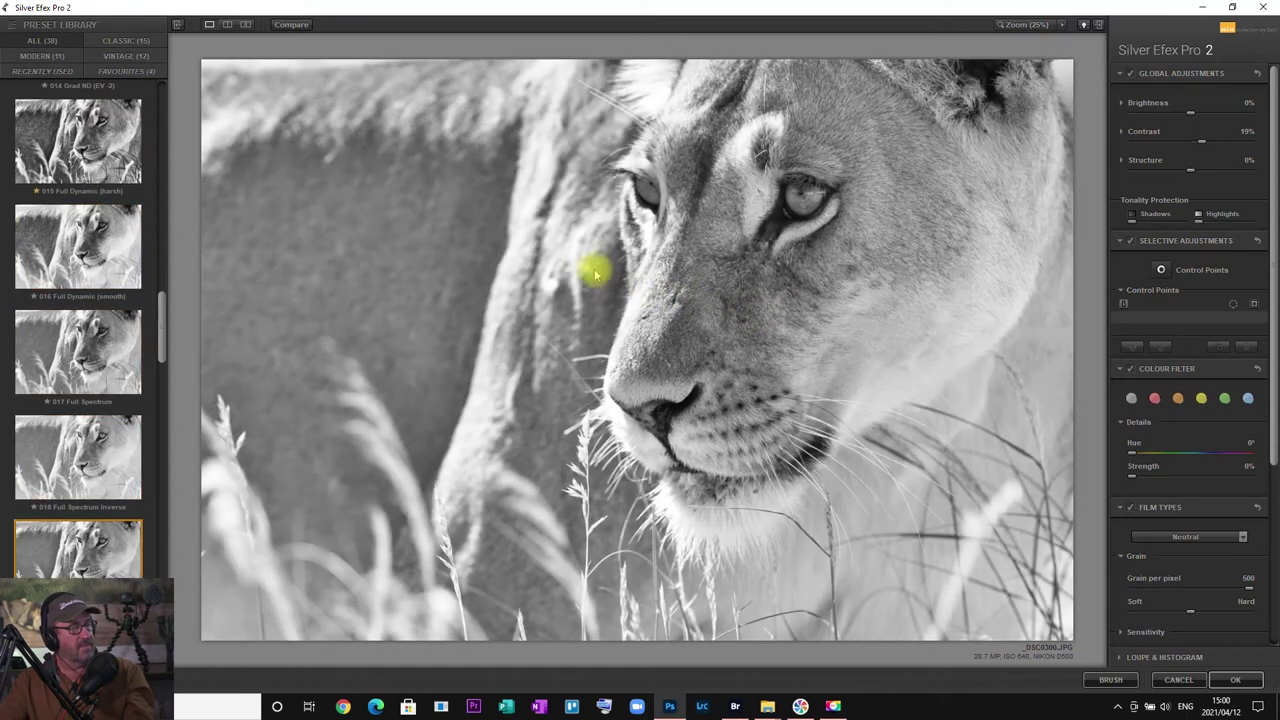
pyautogui.press('Down')
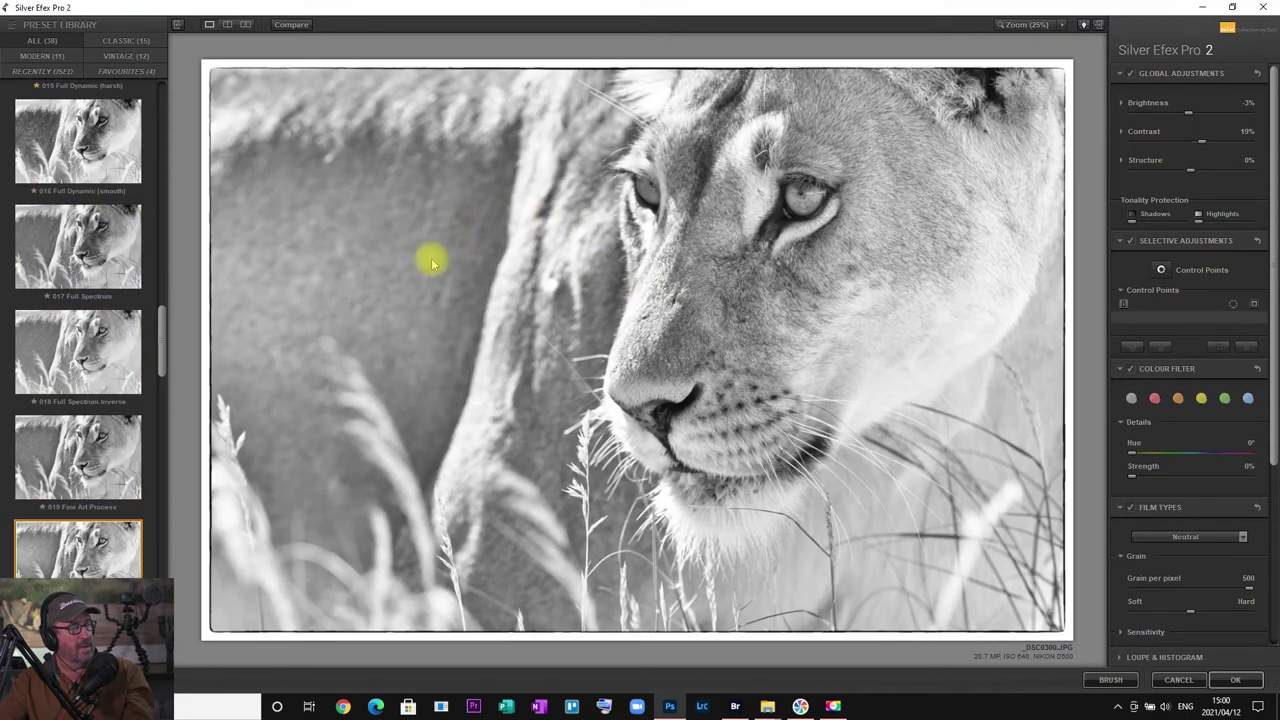
pyautogui.press('Down')
pyautogui.press('Down')
pyautogui.press('Down')
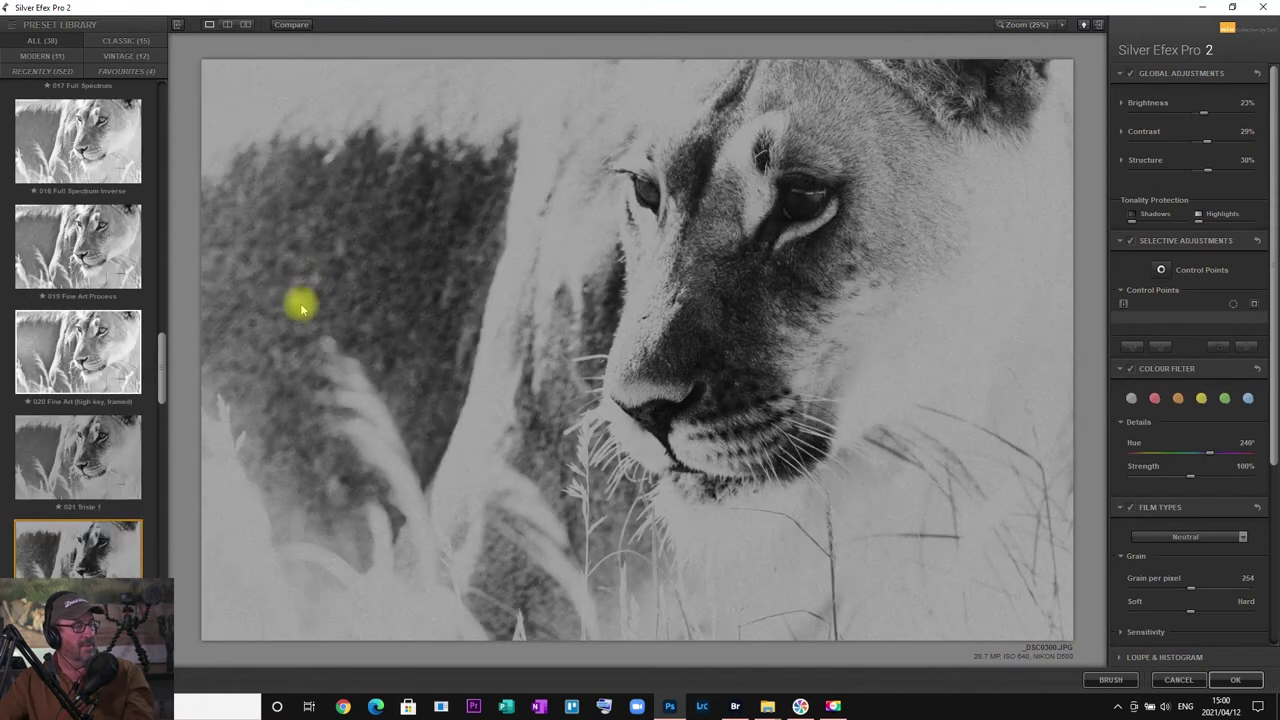
pyautogui.press('Down')
pyautogui.press('Down')
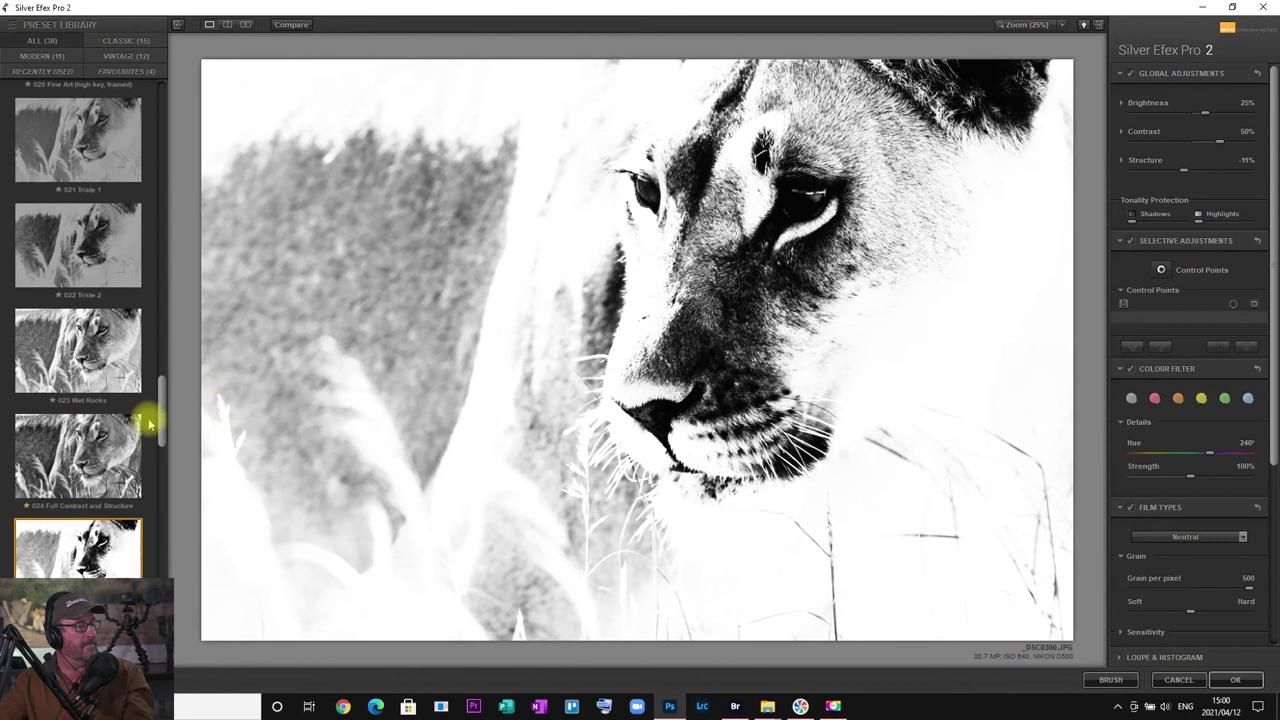
pyautogui.scroll(-1, 150, 415)
pyautogui.scroll(-5, 140, 420)
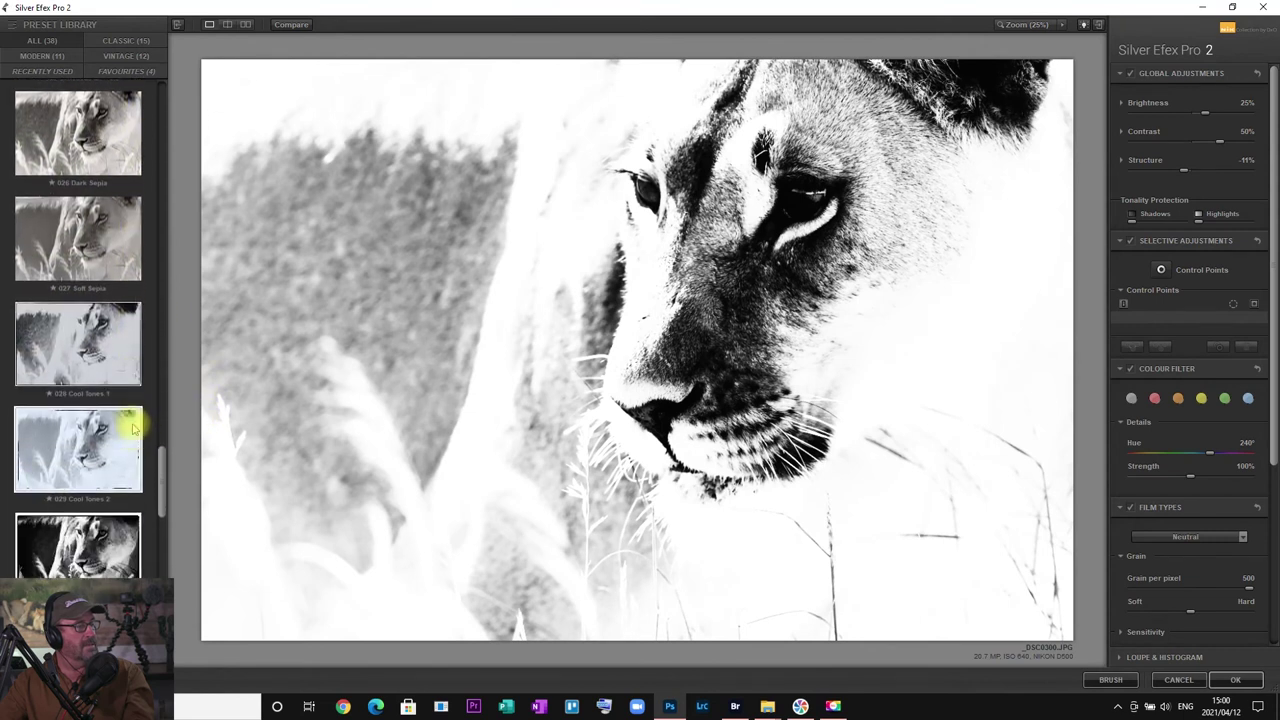
pyautogui.scroll(-1, 120, 412)
# Step: Try presets 030 Film Noir 1, 031 Film Noir 2, 032 and 037 on the lion
pyautogui.click(112, 397)
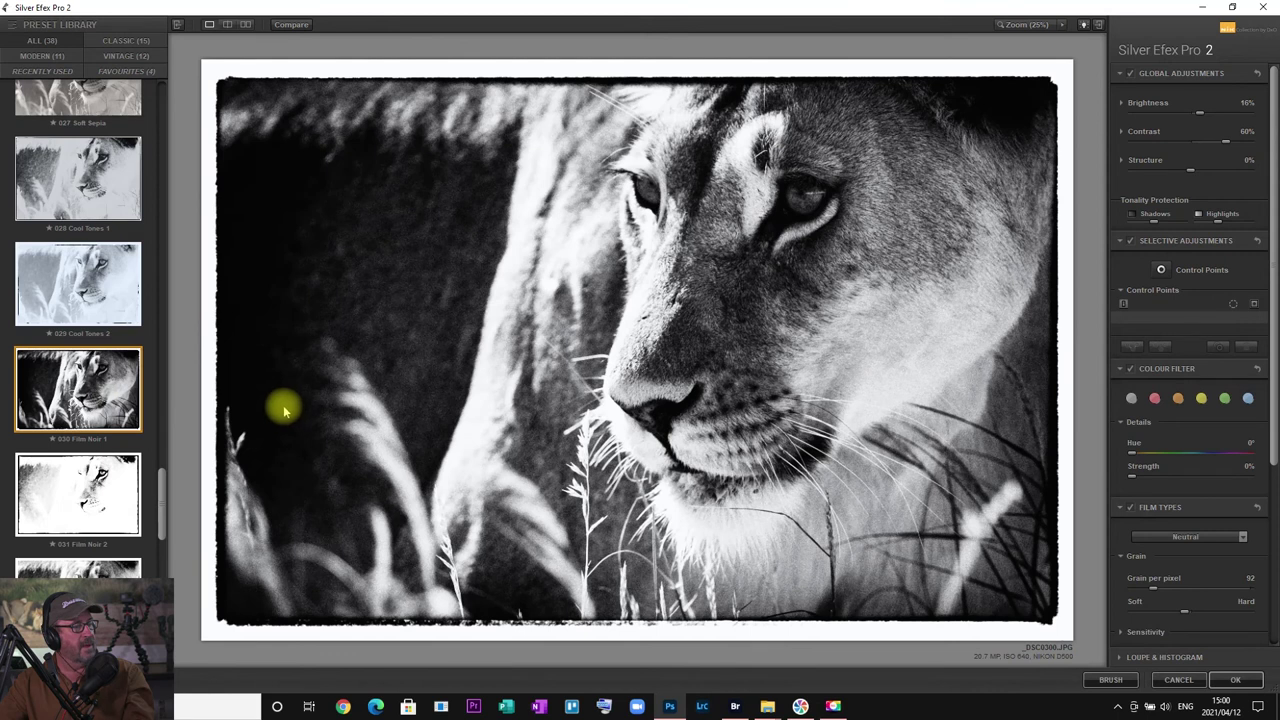
pyautogui.scroll(-1, 100, 440)
pyautogui.click(102, 458)
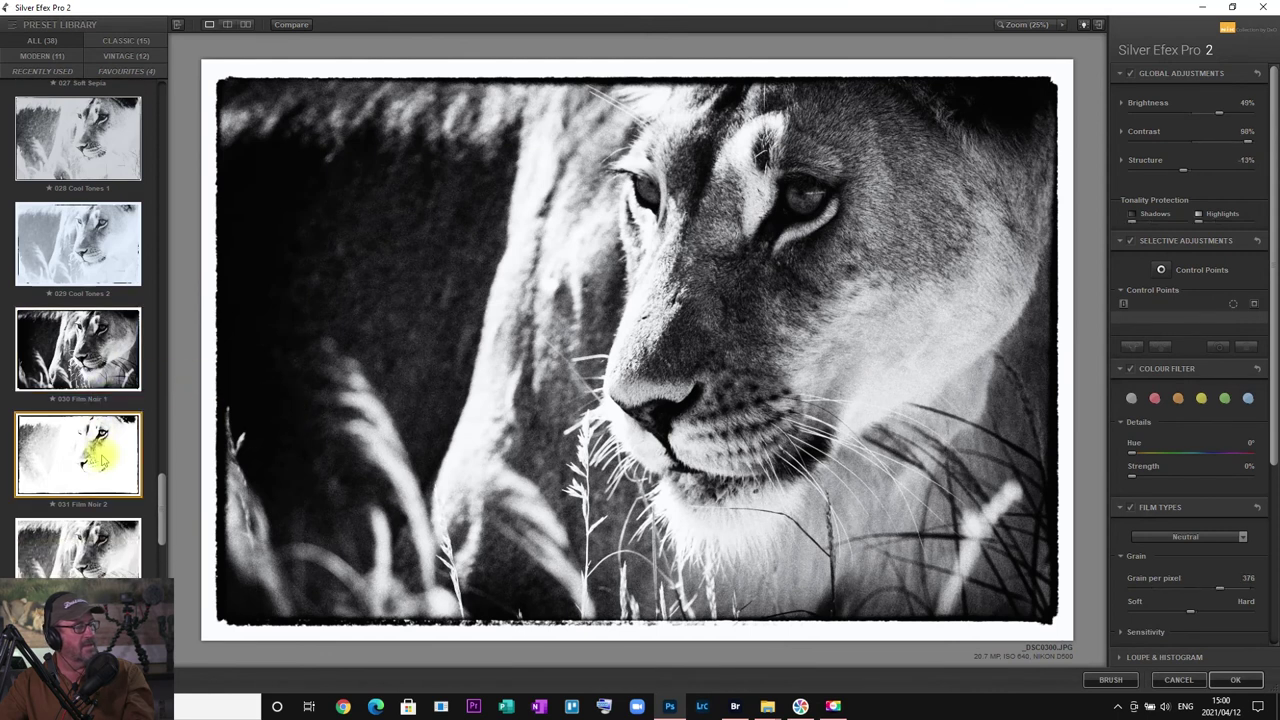
pyautogui.click(112, 545)
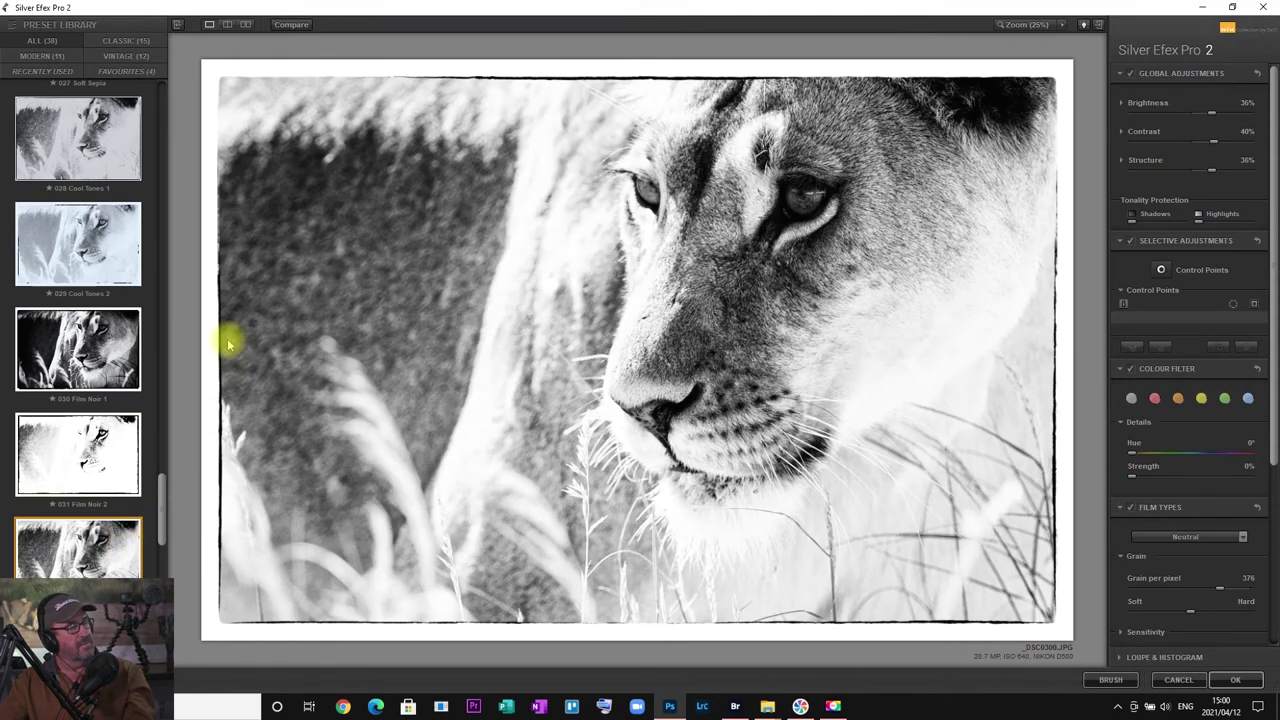
pyautogui.moveTo(161, 486); pyautogui.dragTo(152, 565)
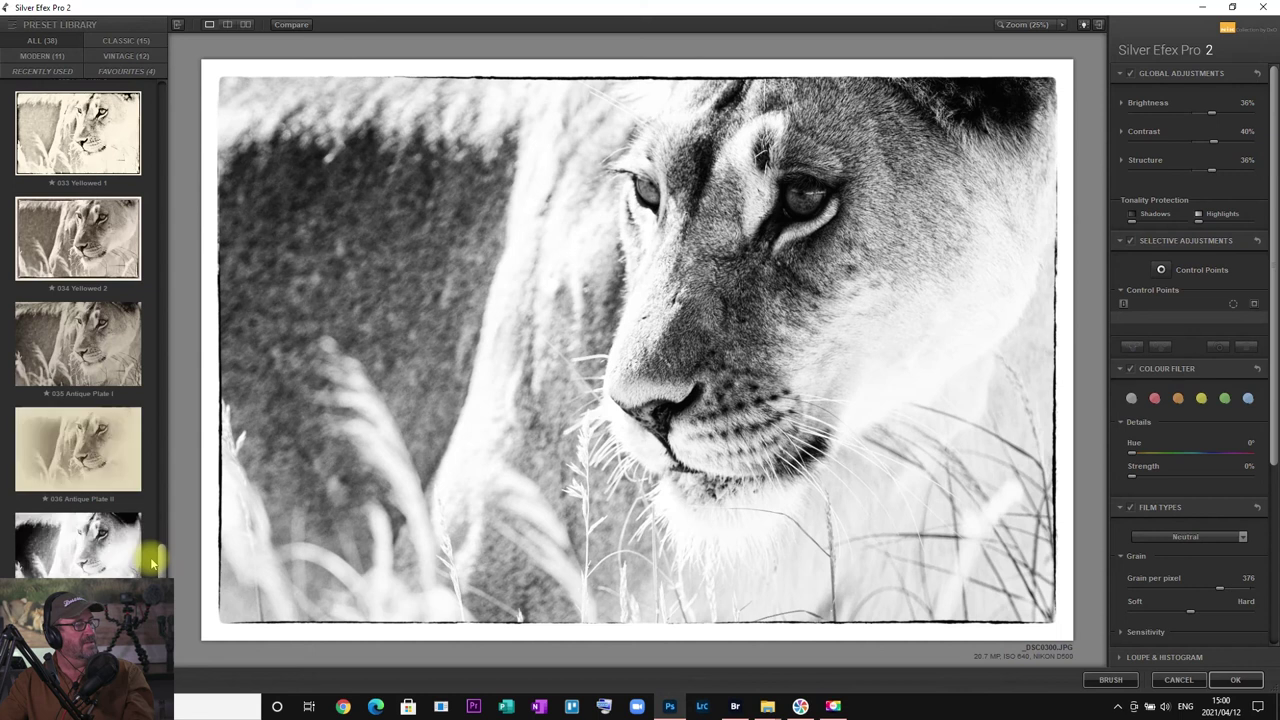
pyautogui.click(152, 565)
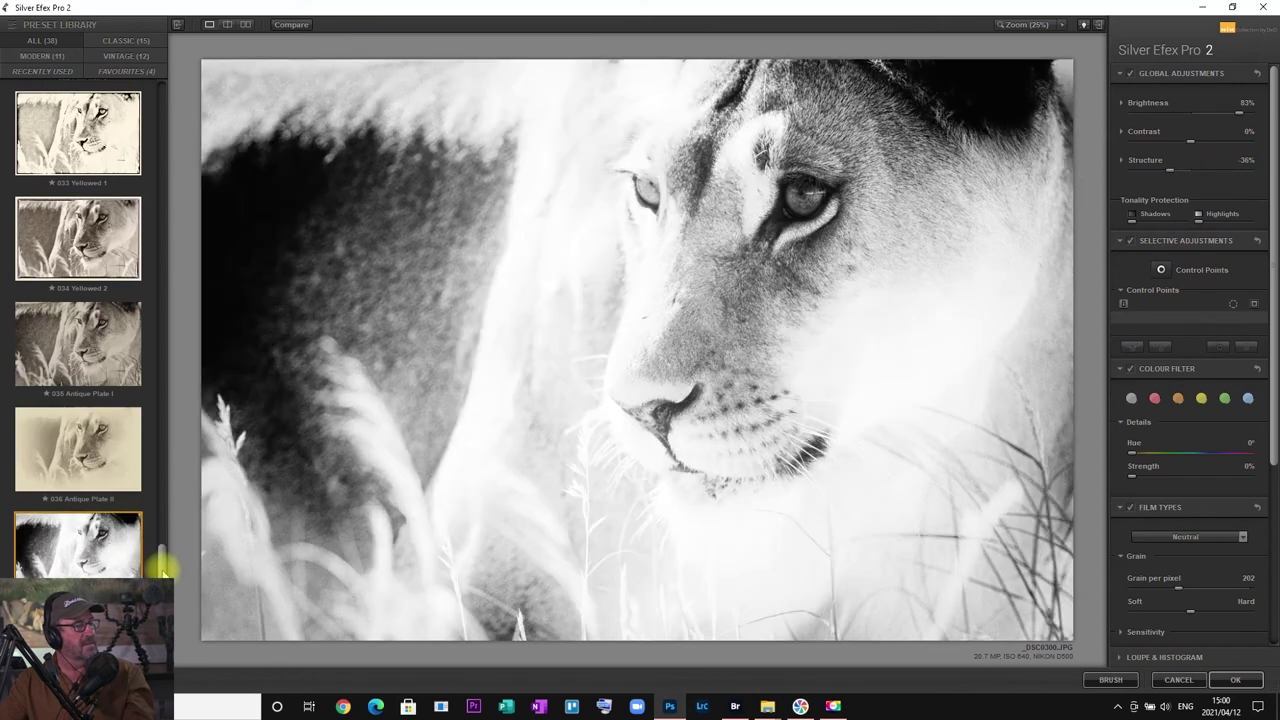
# Step: Reset the lion to 000 Neutral and cancel Silver Efex Pro, keeping the photo in colour
pyautogui.moveTo(161, 565); pyautogui.dragTo(191, 77)
pyautogui.click(109, 134)
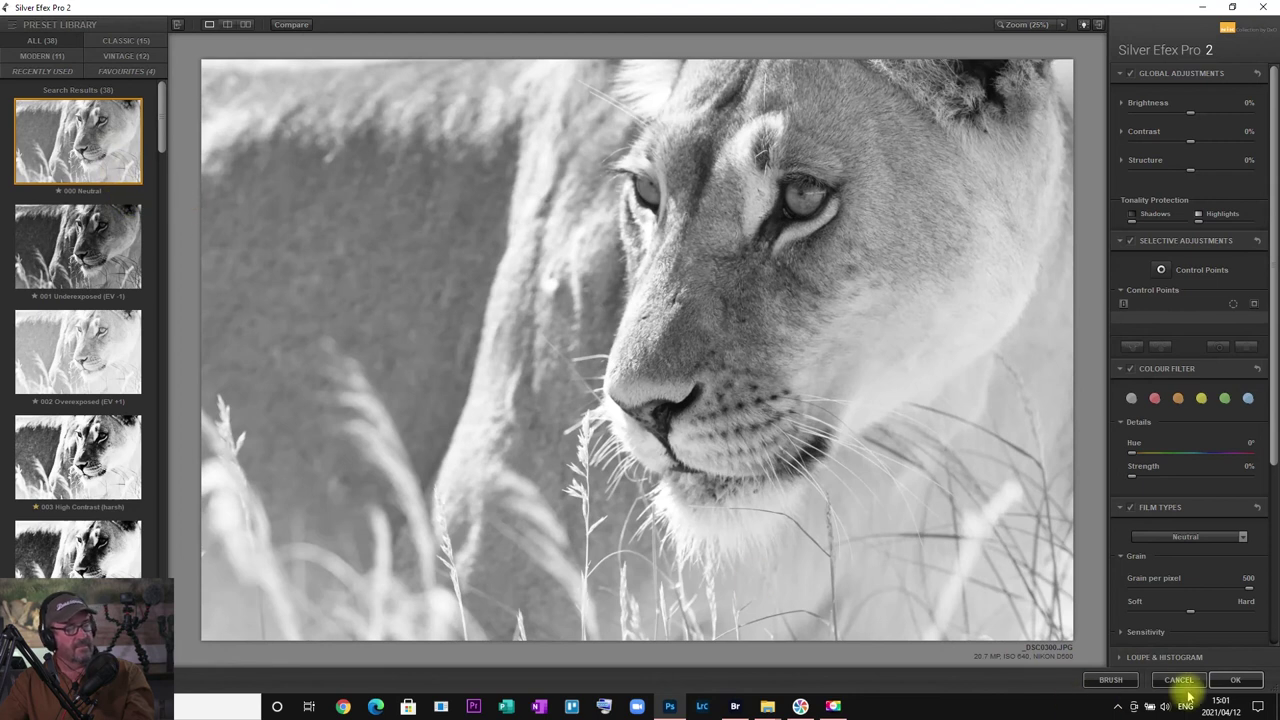
pyautogui.click(1186, 682)
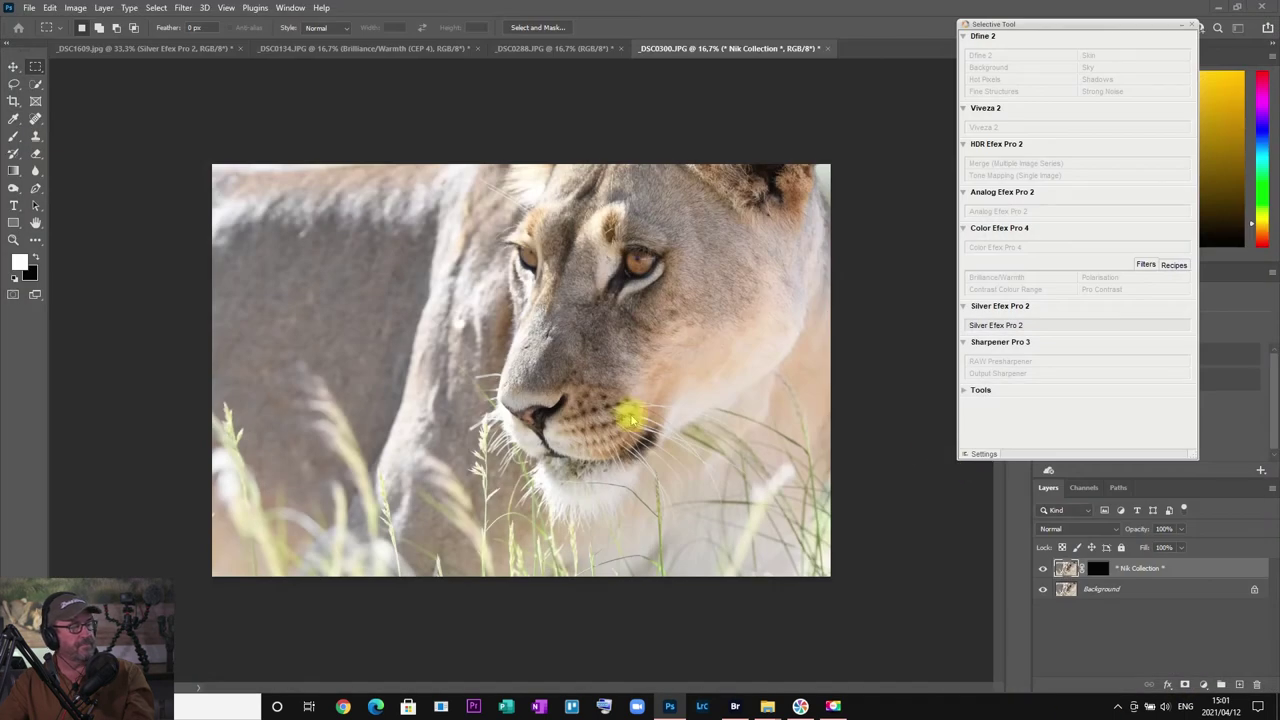
# Step: In Bridge, scroll to the sunset shots and page through them full screen from _DSC0367
pyautogui.click(735, 706)
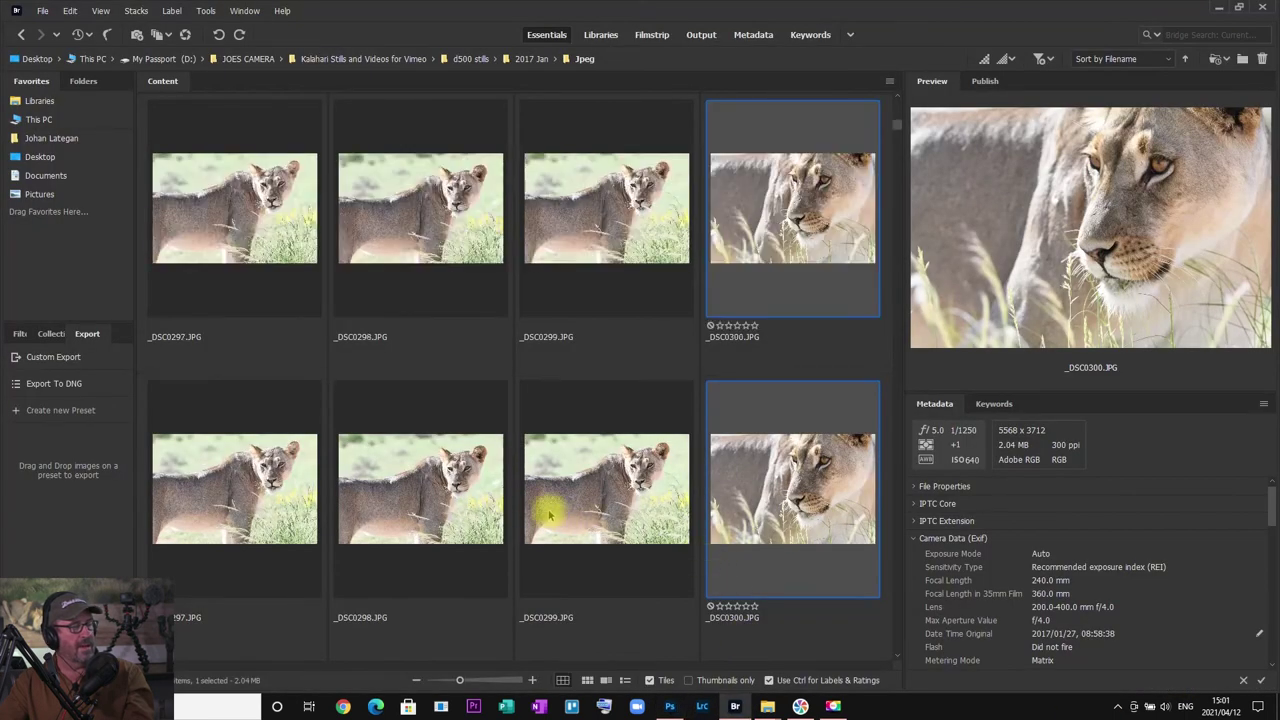
pyautogui.scroll(-5, 545, 500)
pyautogui.scroll(-2, 550, 413)
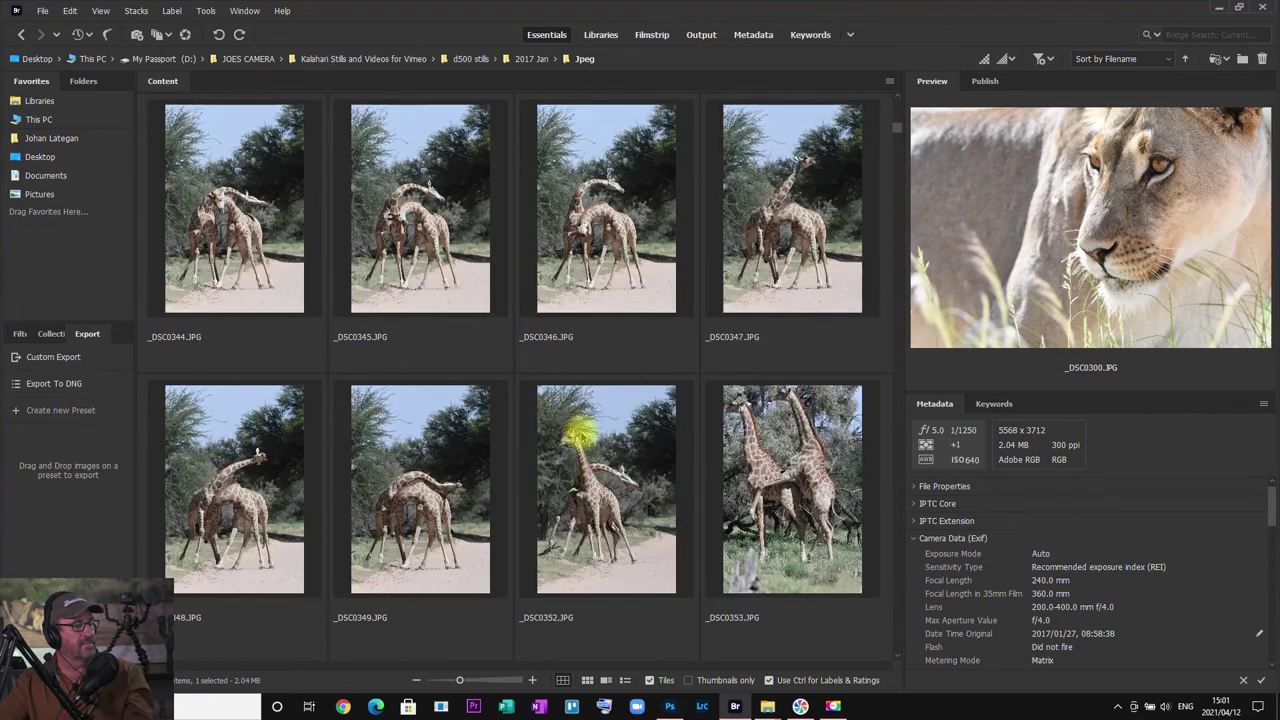
pyautogui.scroll(-4, 600, 466)
pyautogui.click(601, 460)
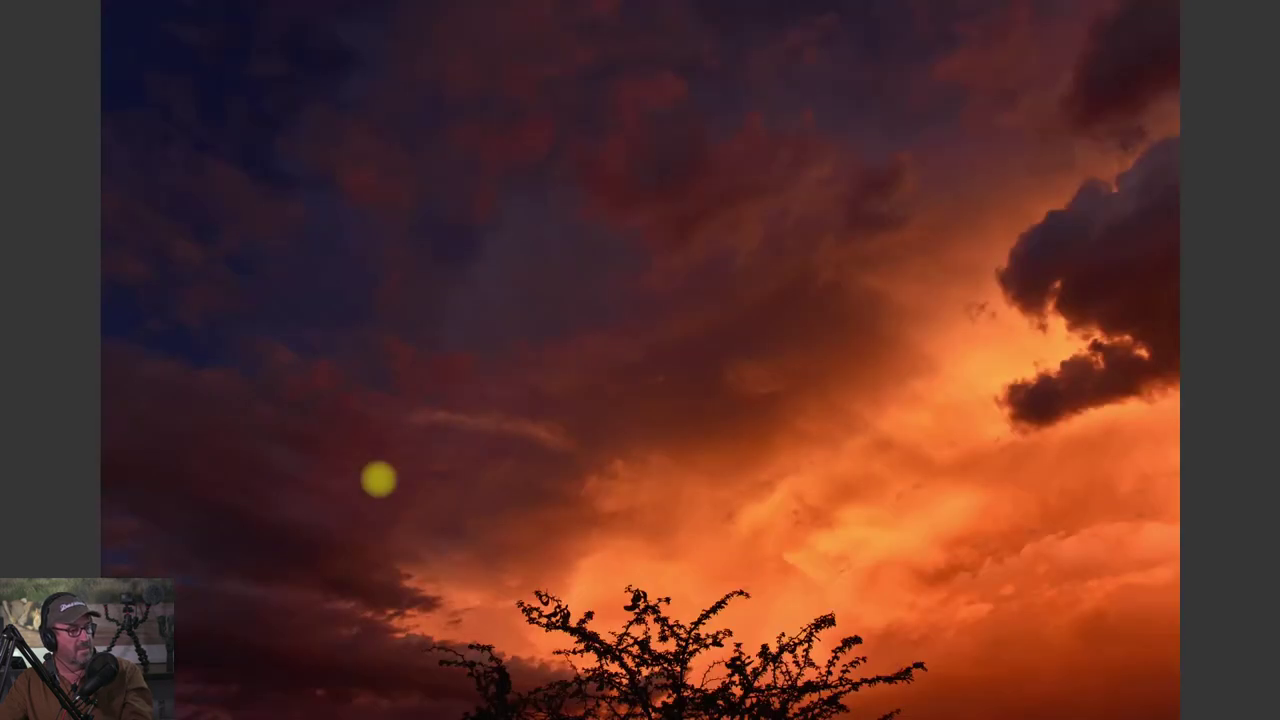
pyautogui.press('Right')
pyautogui.press('Right')
pyautogui.press('Right')
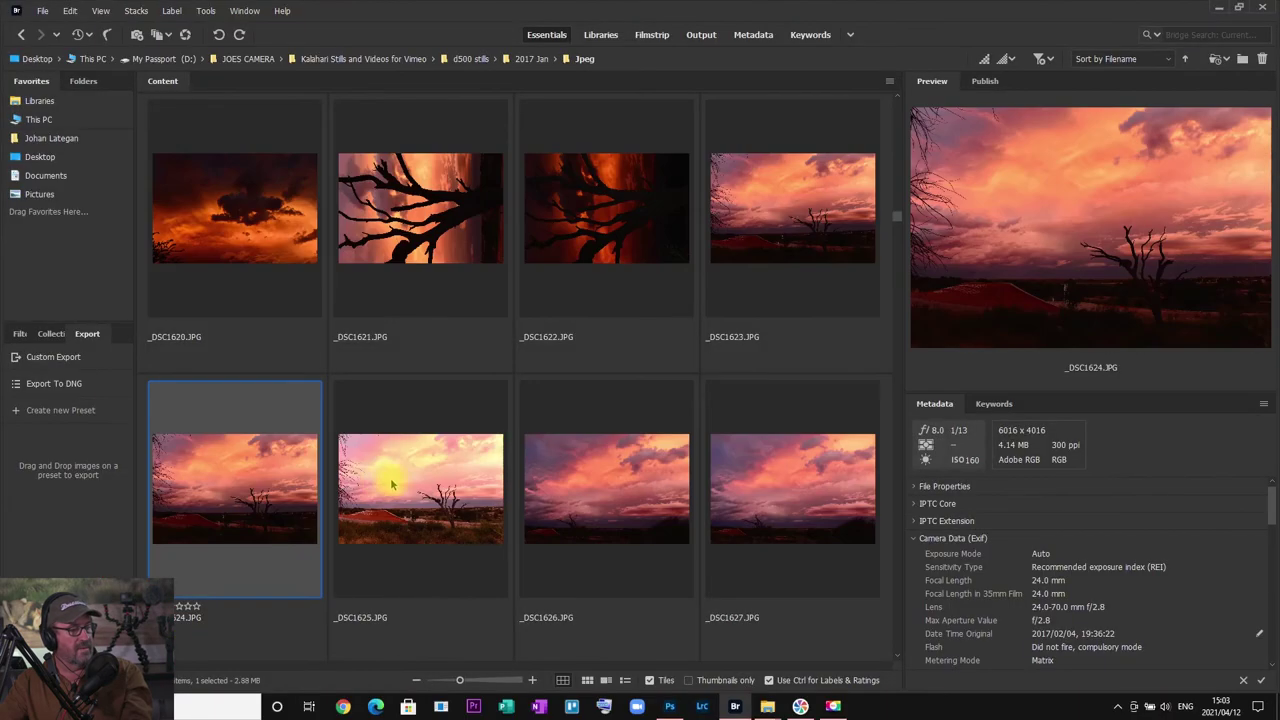
# Step: Leave full screen and open cloud photo _DSC1682 in Photoshop
pyautogui.click(657, 479)
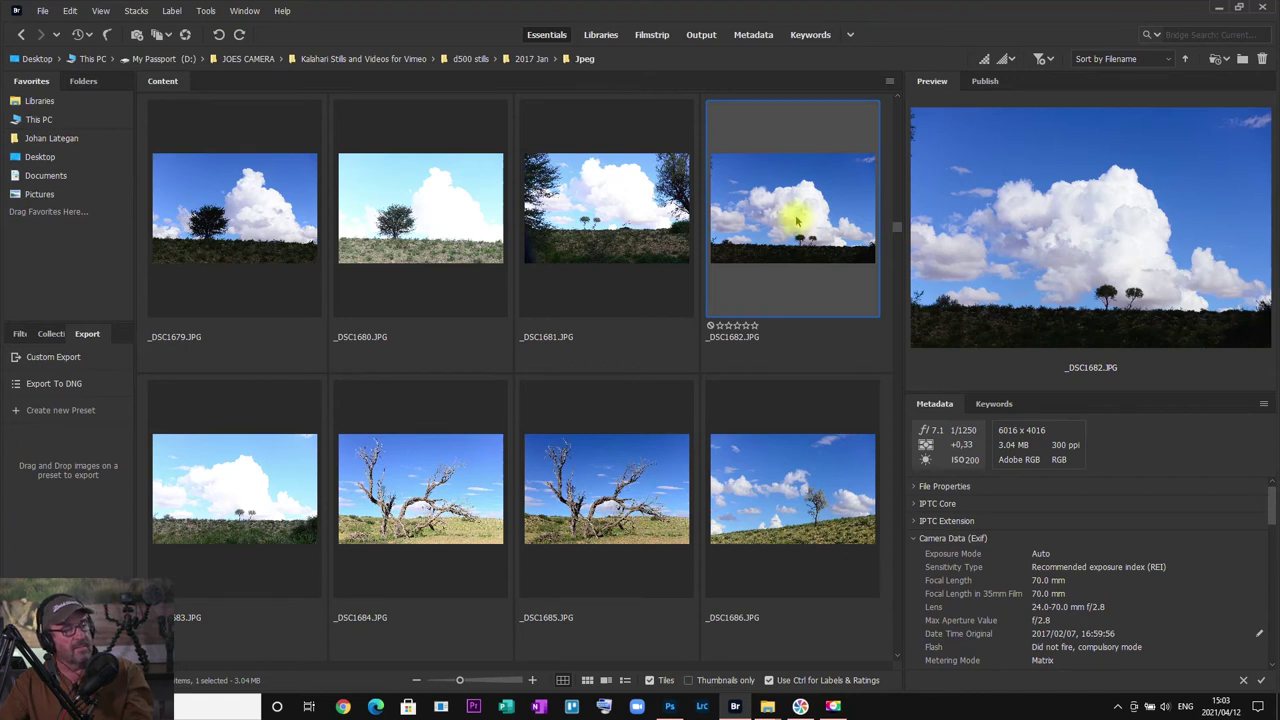
pyautogui.hotkey('alt', 'Tab')
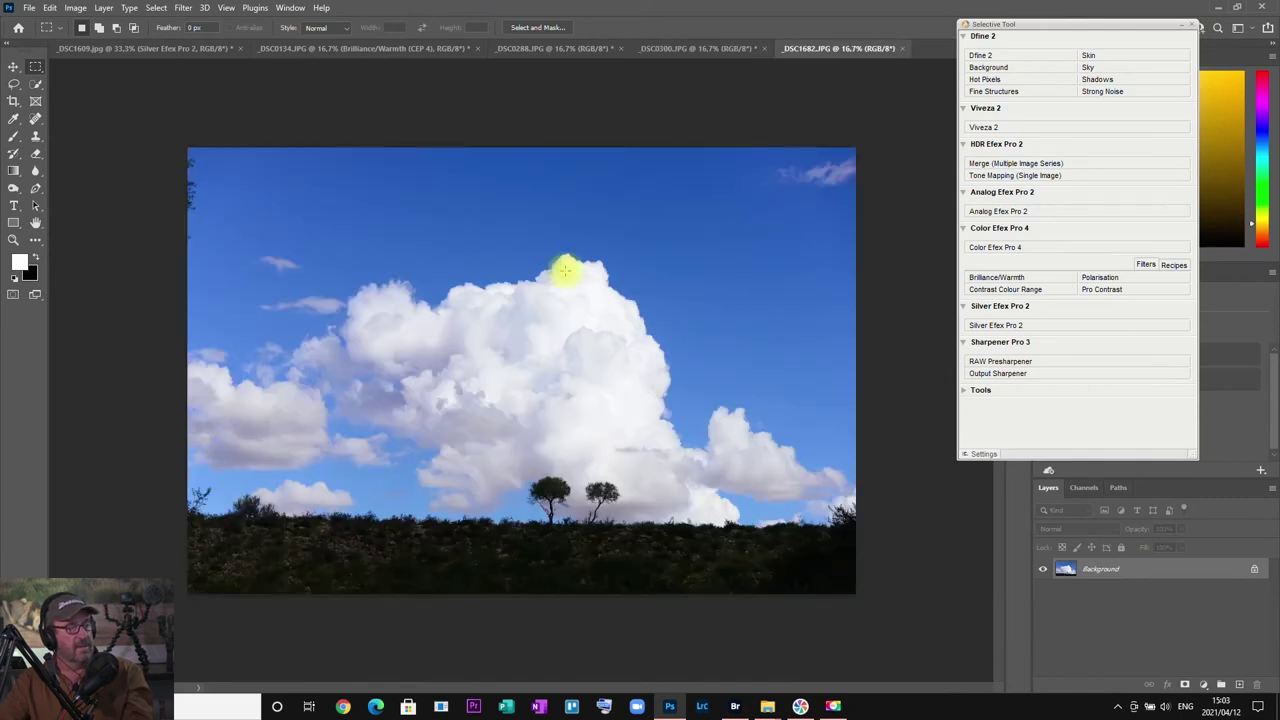
# Step: Crop the cloud photo to a tall rectangle around the cloud and trees, then start Silver Efex Pro 2
pyautogui.moveTo(331, 203); pyautogui.dragTo(694, 589)
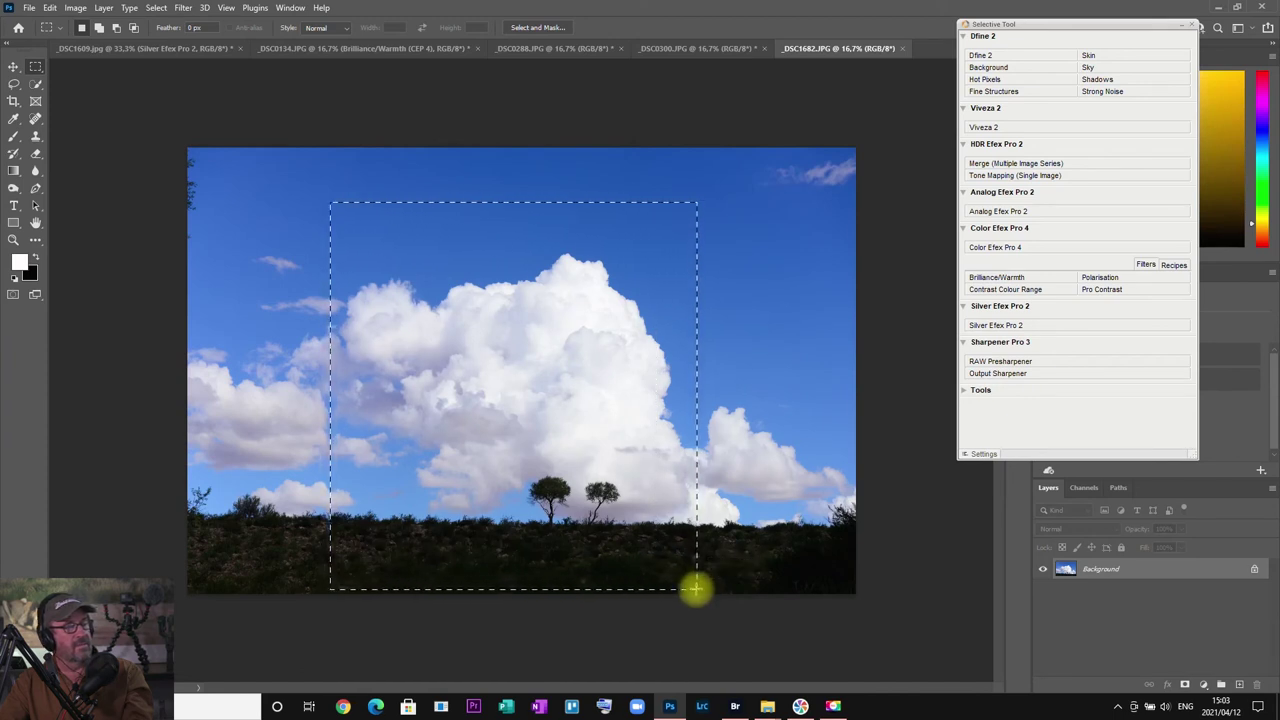
pyautogui.click(76, 8)
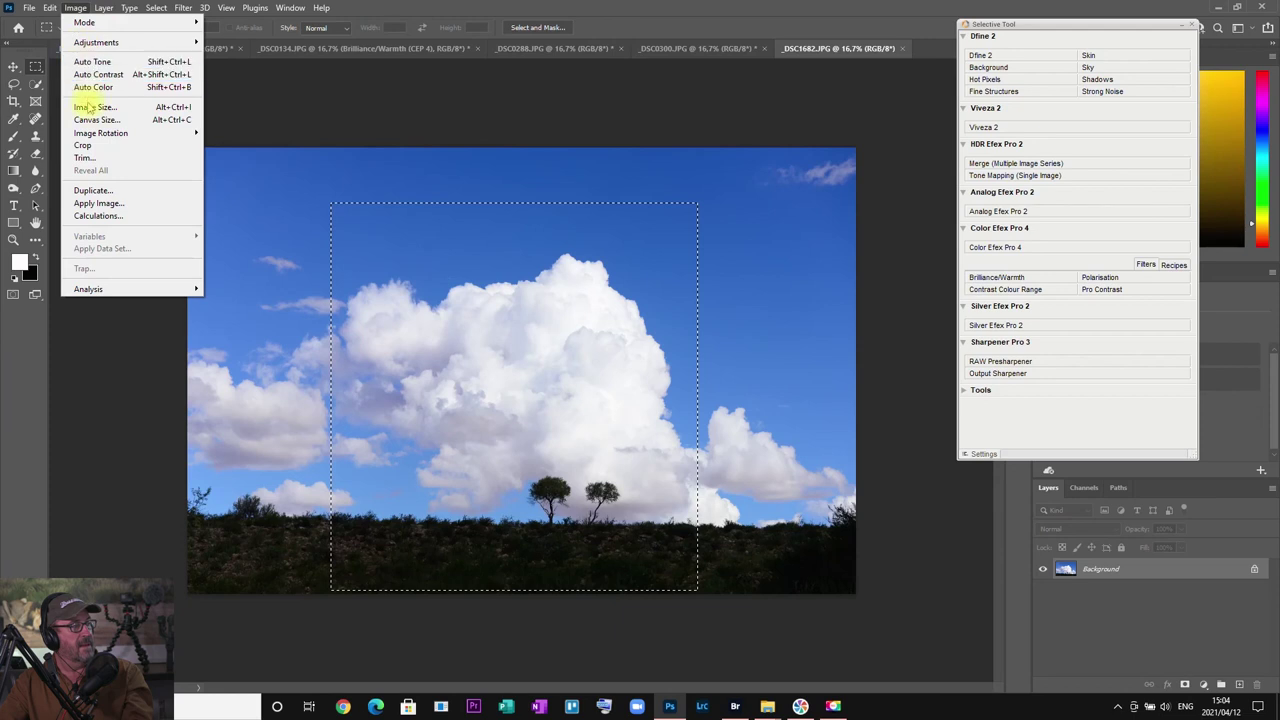
pyautogui.click(83, 145)
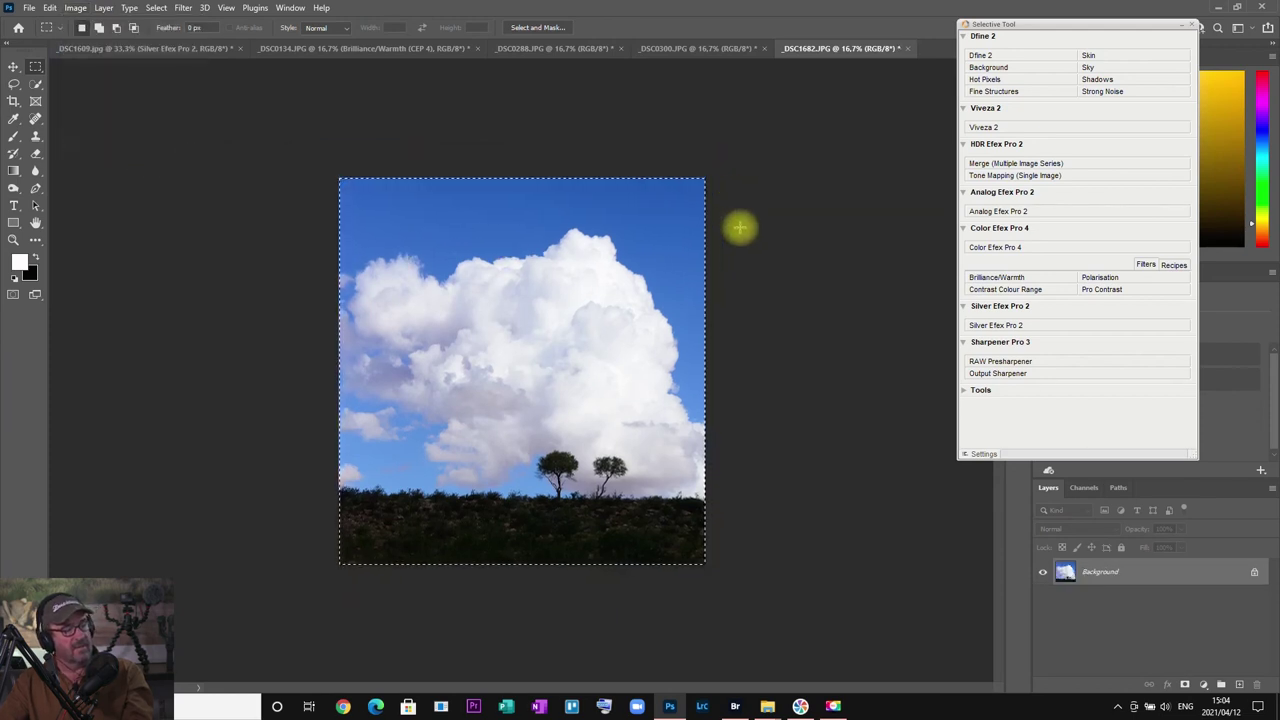
pyautogui.click(1010, 325)
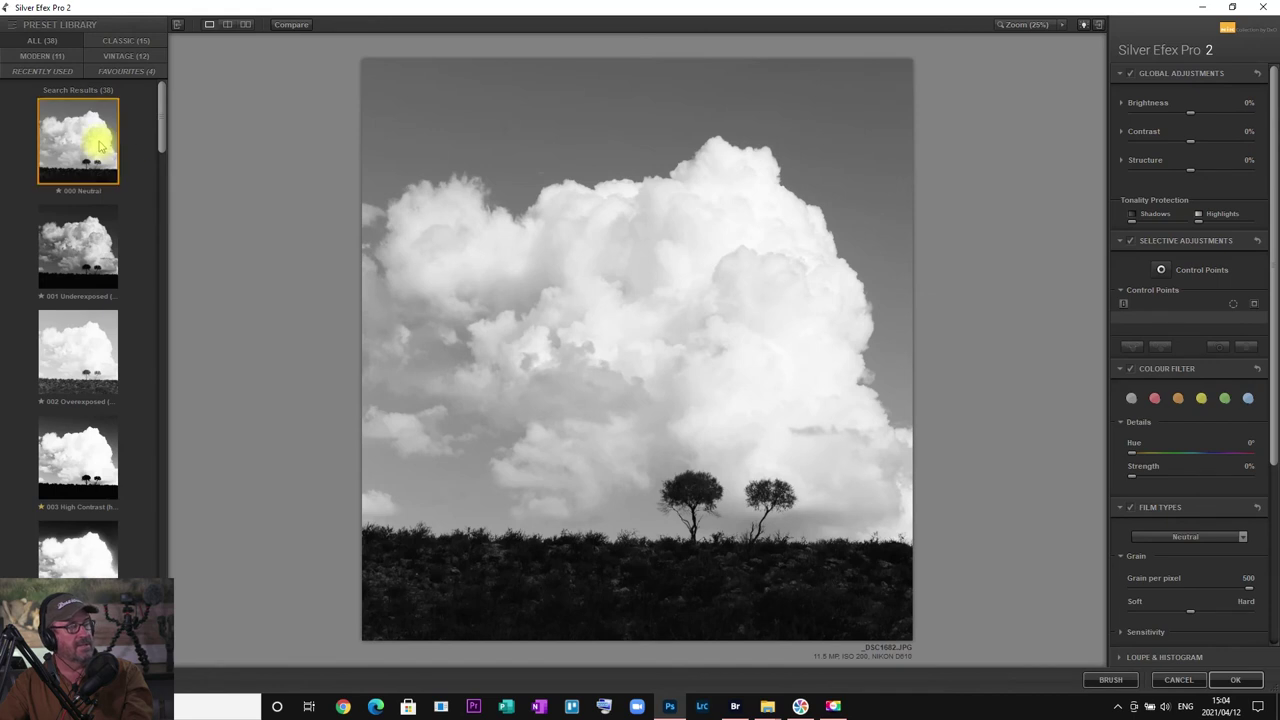
# Step: Try presets 001 Underexposed, 005 High Structure, 006 and 010 Low Key 2 on the cloud photo
pyautogui.click(80, 230)
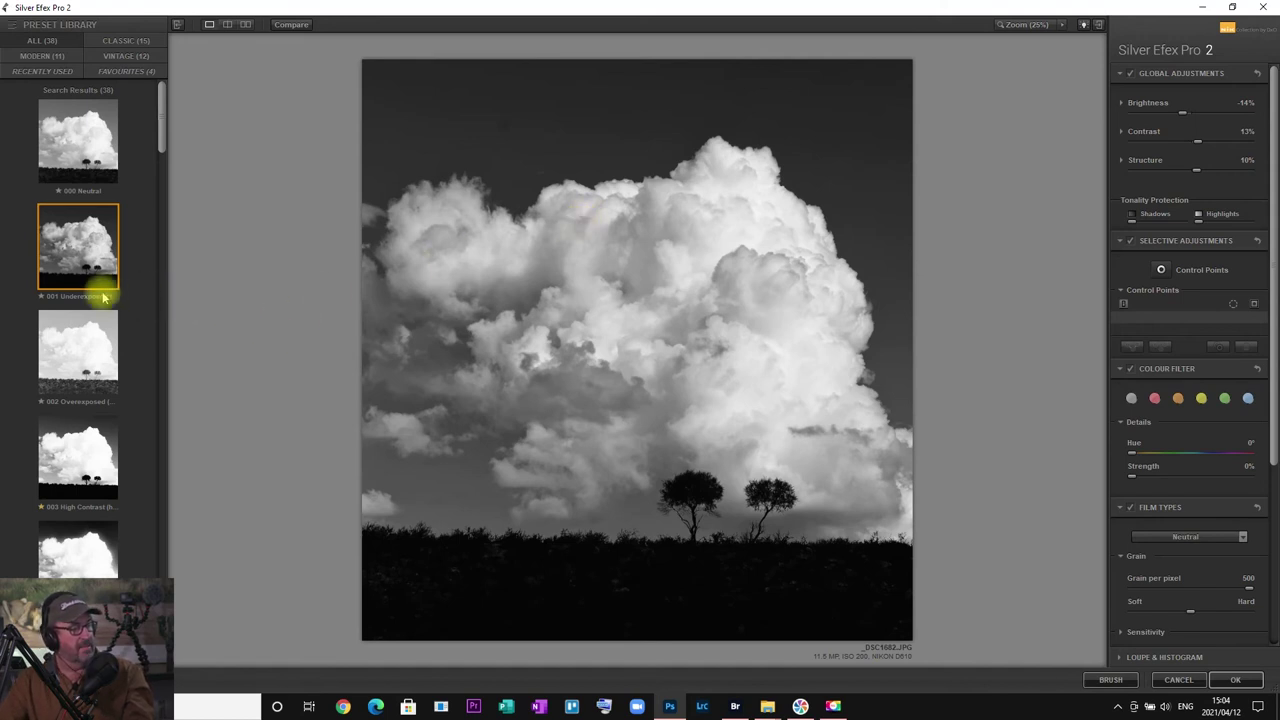
pyautogui.scroll(-2, 97, 295)
pyautogui.scroll(-10, 97, 295)
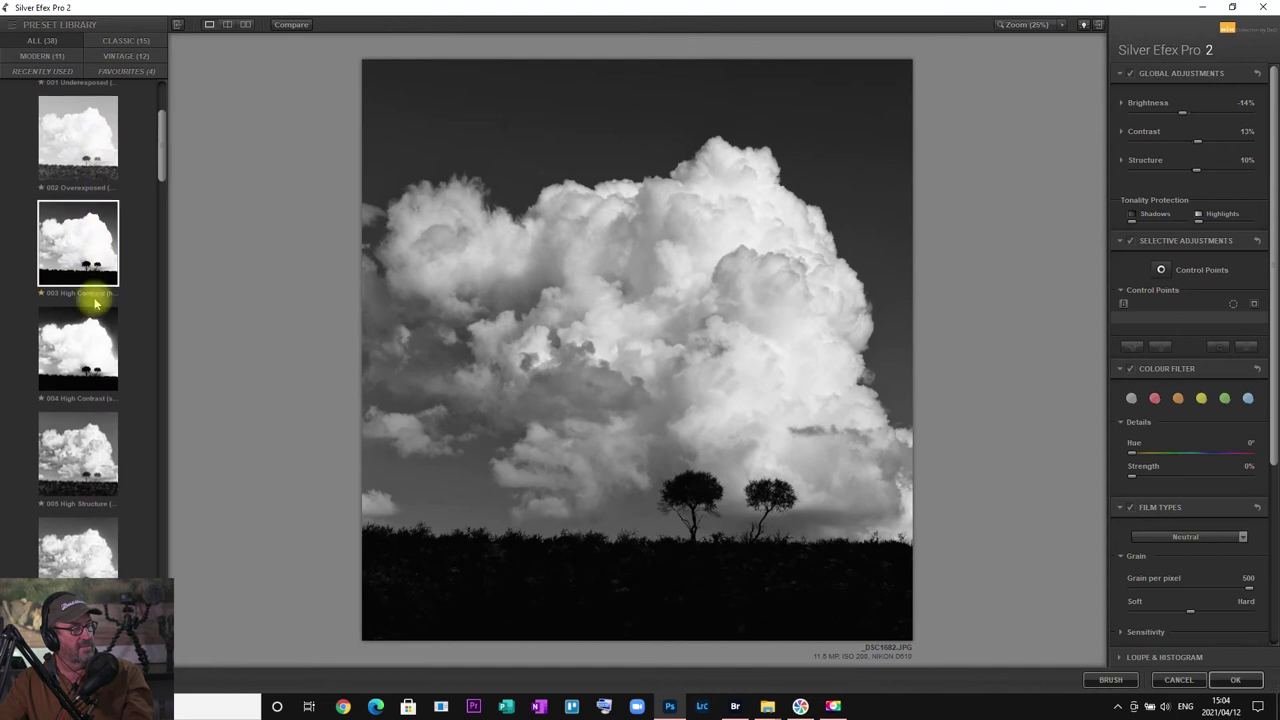
pyautogui.click(75, 285)
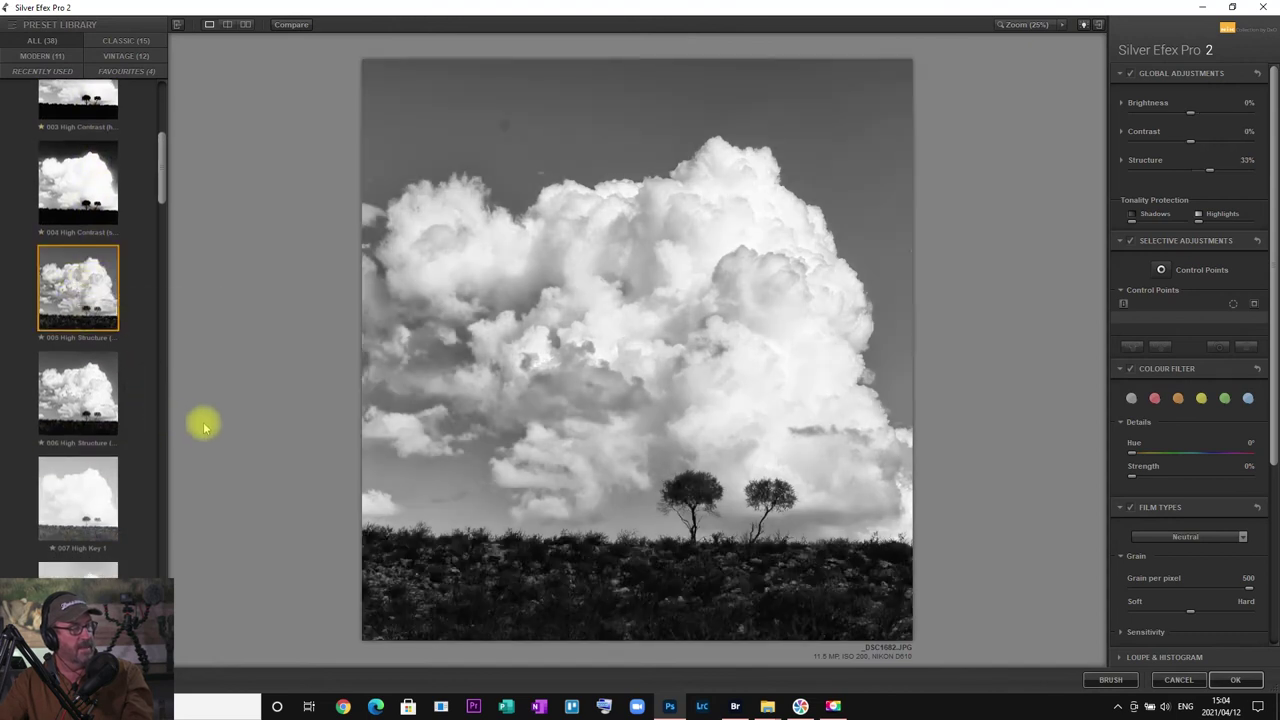
pyautogui.scroll(-1, 124, 395)
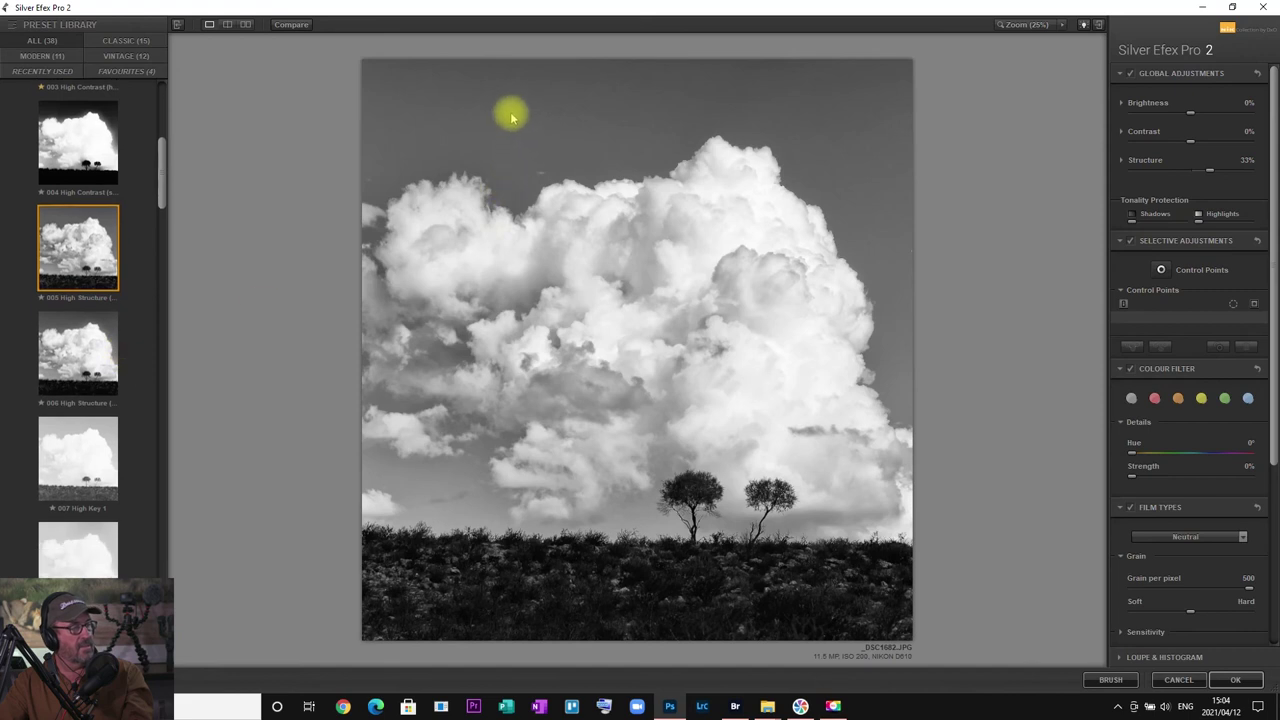
pyautogui.click(82, 343)
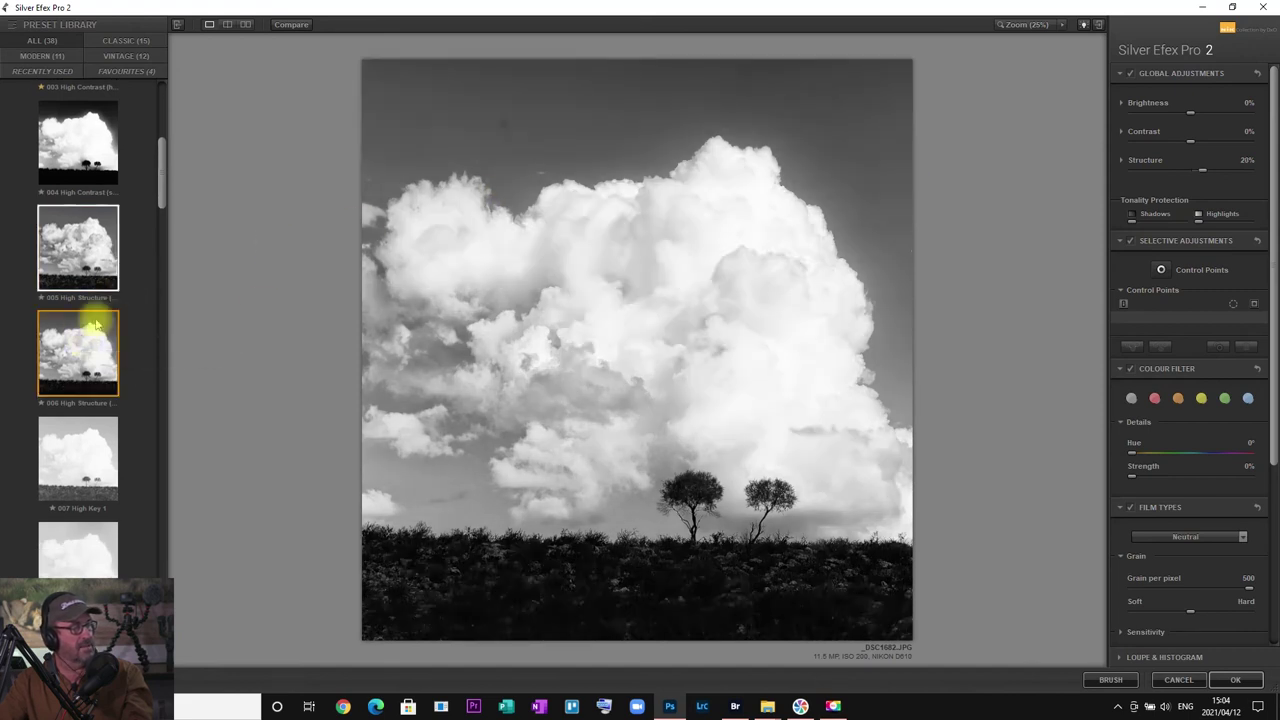
pyautogui.scroll(-5, 90, 332)
pyautogui.scroll(-5, 88, 340)
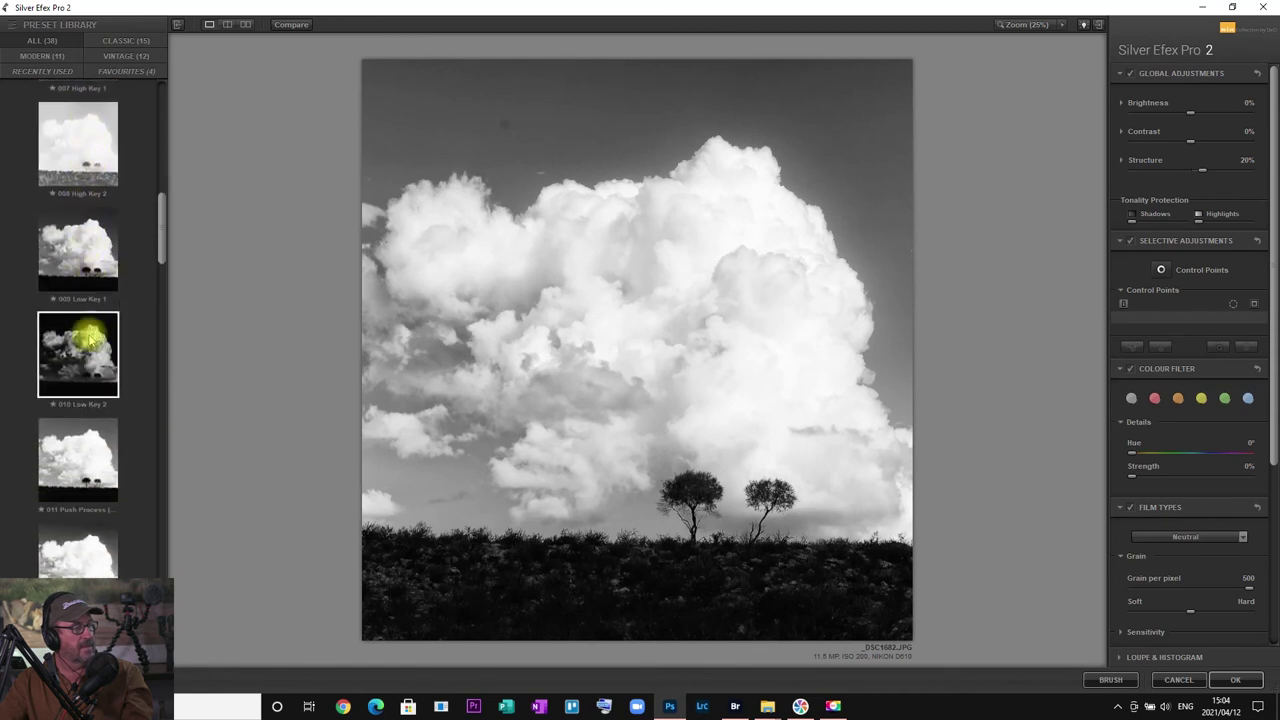
pyautogui.click(88, 342)
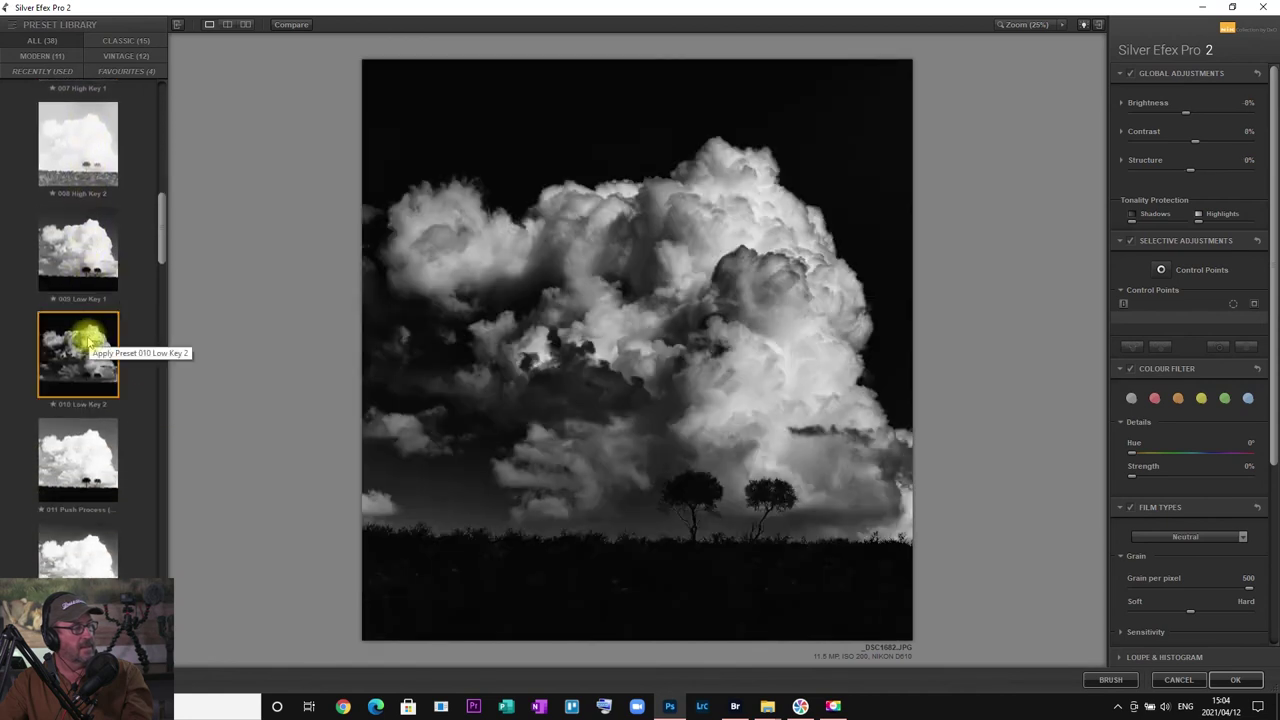
# Step: Try Grad ND (EV -2), Full Dynamic harsh and smooth, Full Spectrum, and Fine Art presets
pyautogui.scroll(-5, 76, 420)
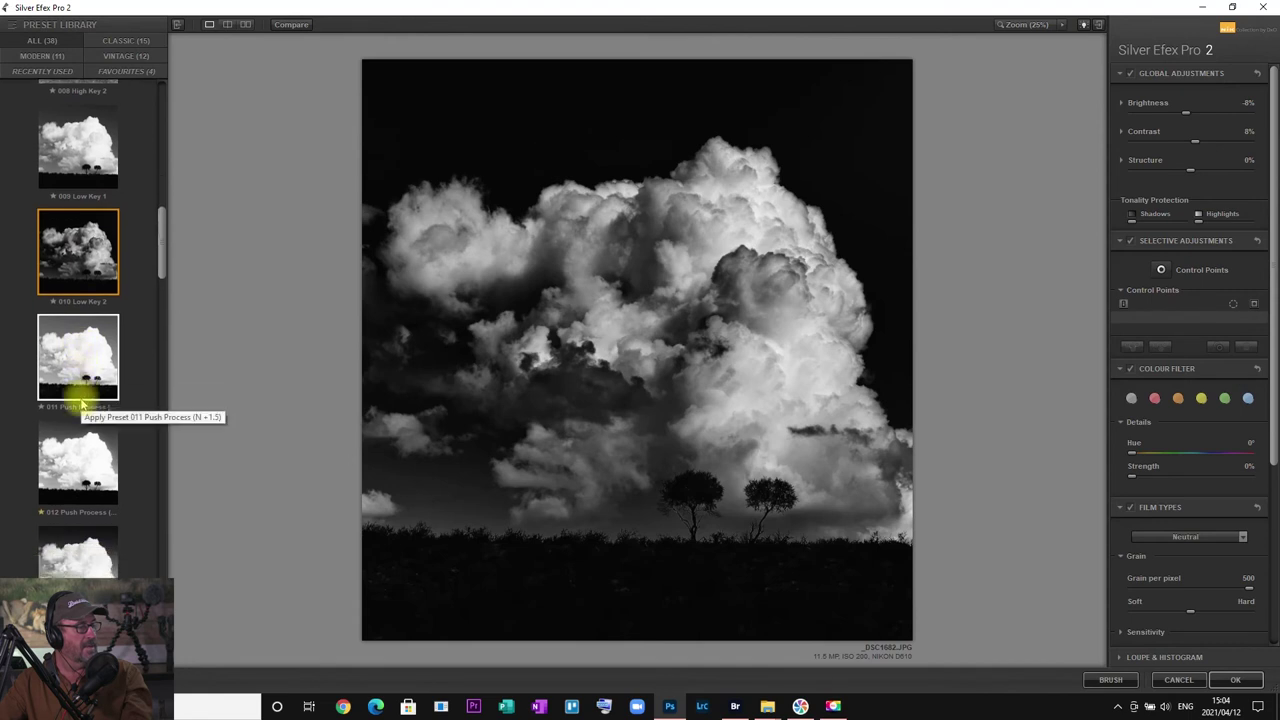
pyautogui.scroll(-4, 80, 408)
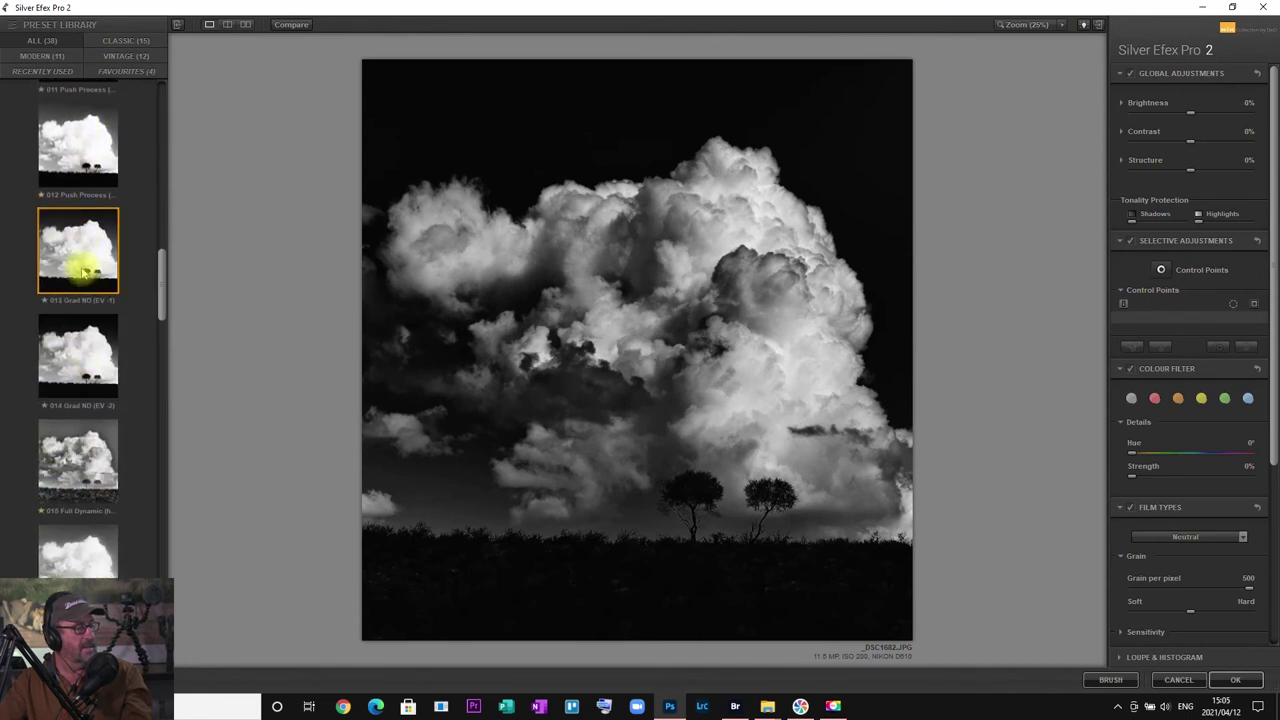
pyautogui.click(72, 360)
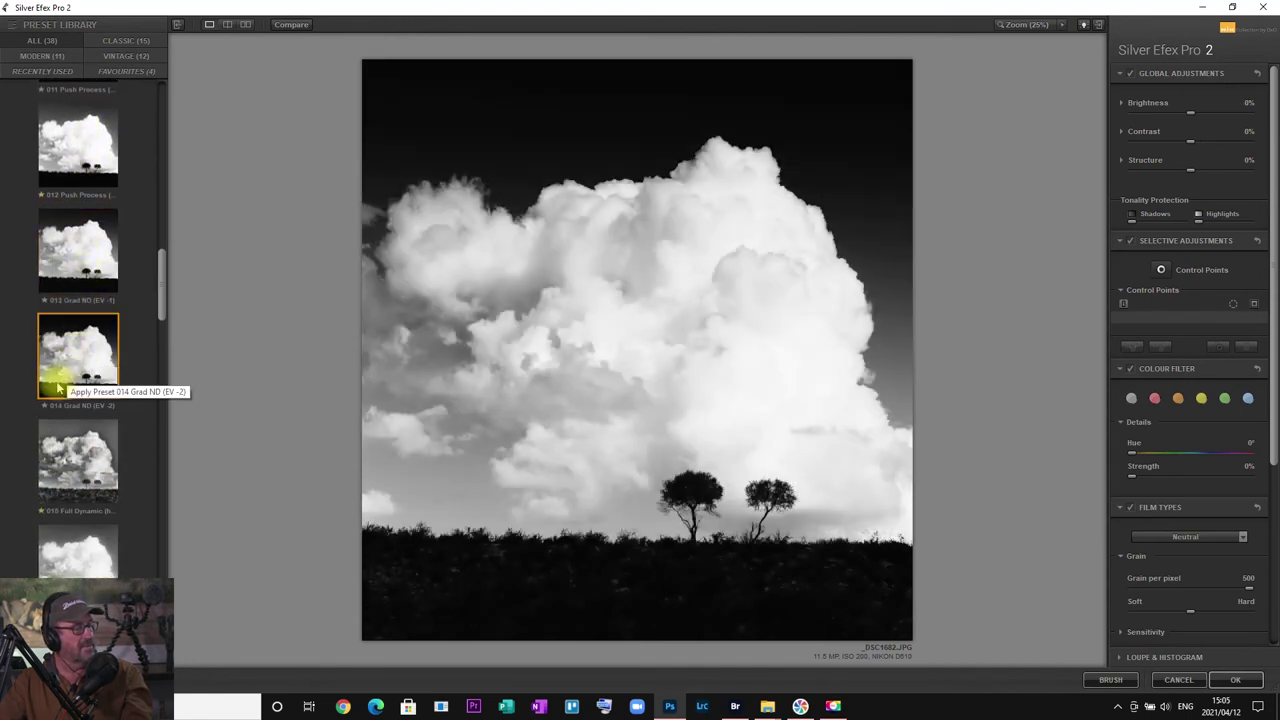
pyautogui.click(68, 458)
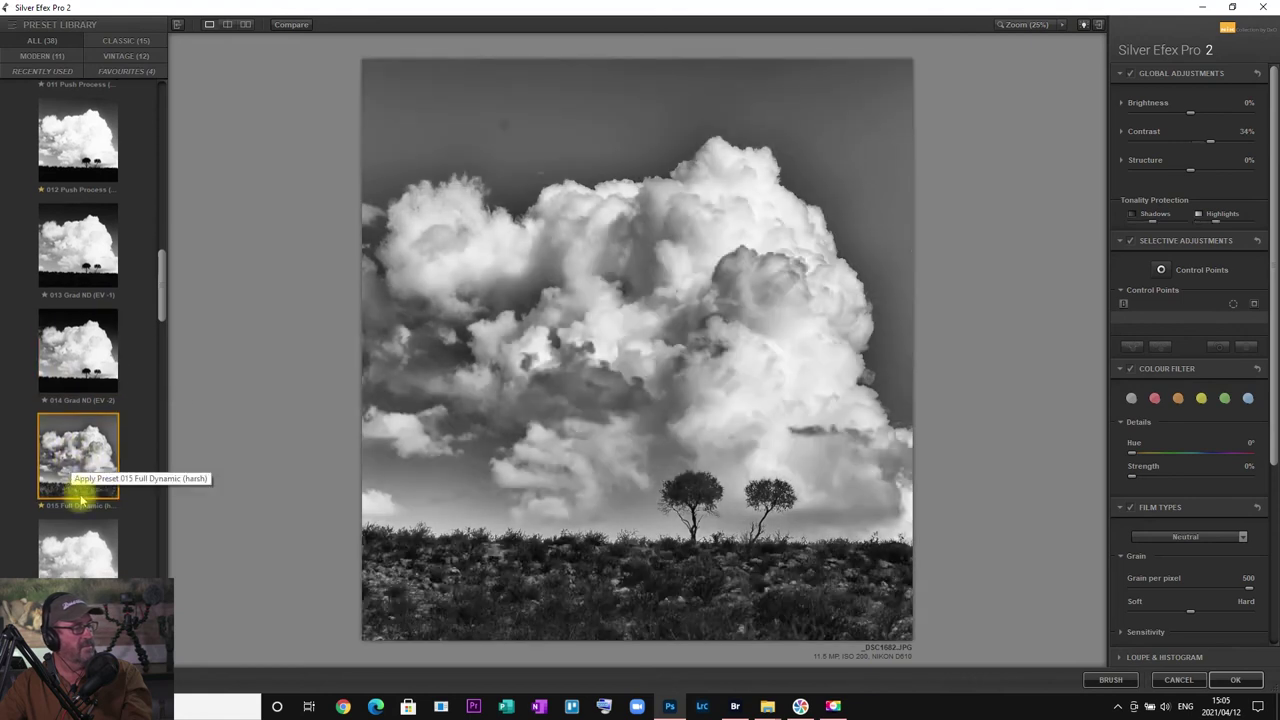
pyautogui.scroll(-2, 82, 478)
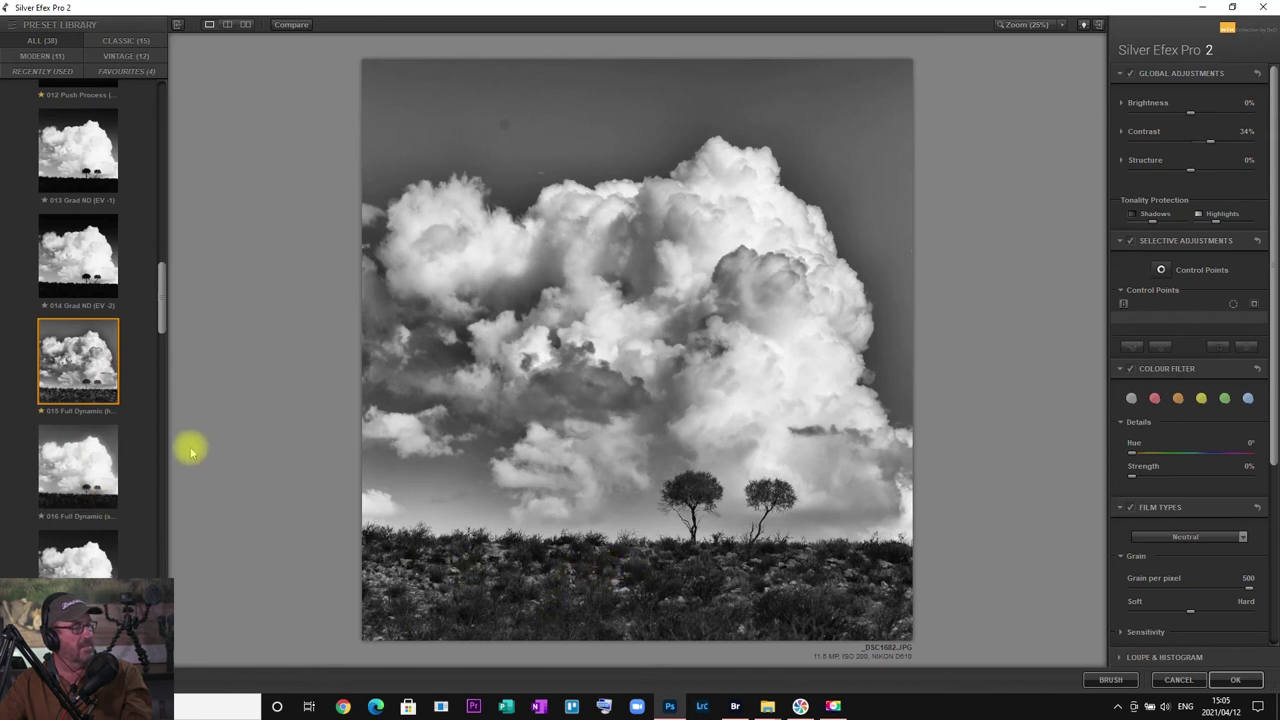
pyautogui.click(88, 462)
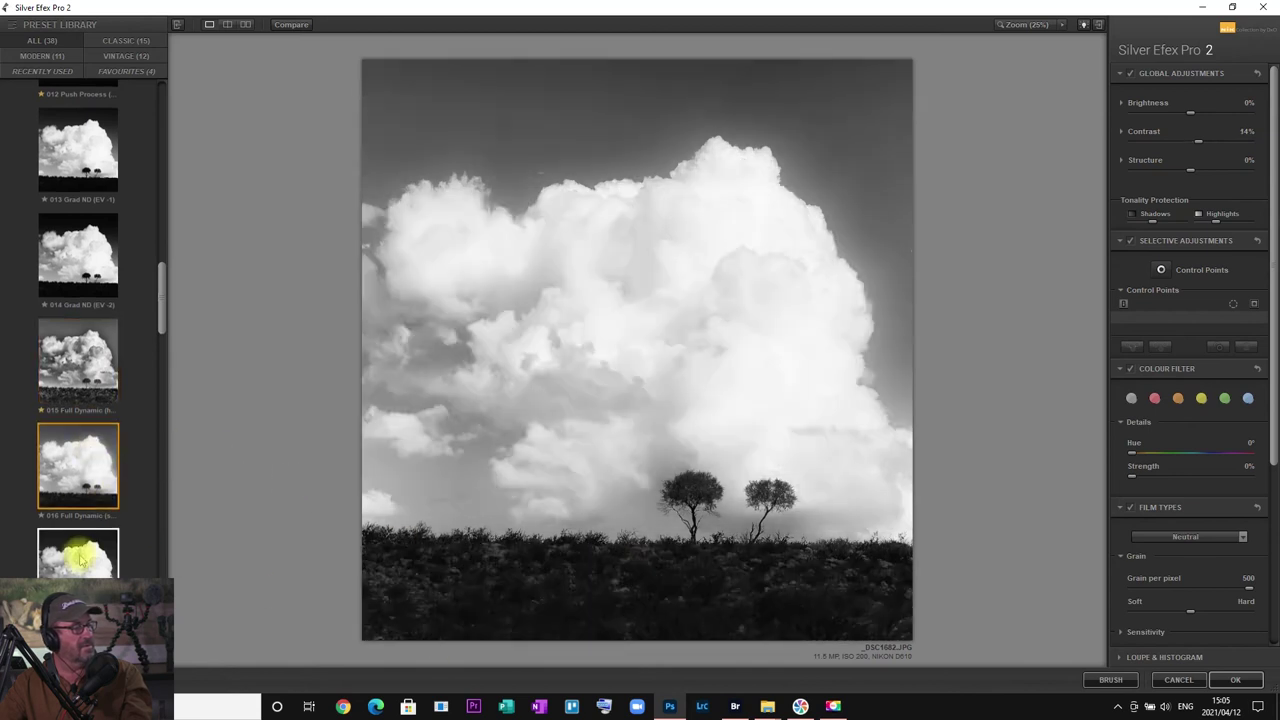
pyautogui.scroll(-4, 70, 520)
pyautogui.click(86, 340)
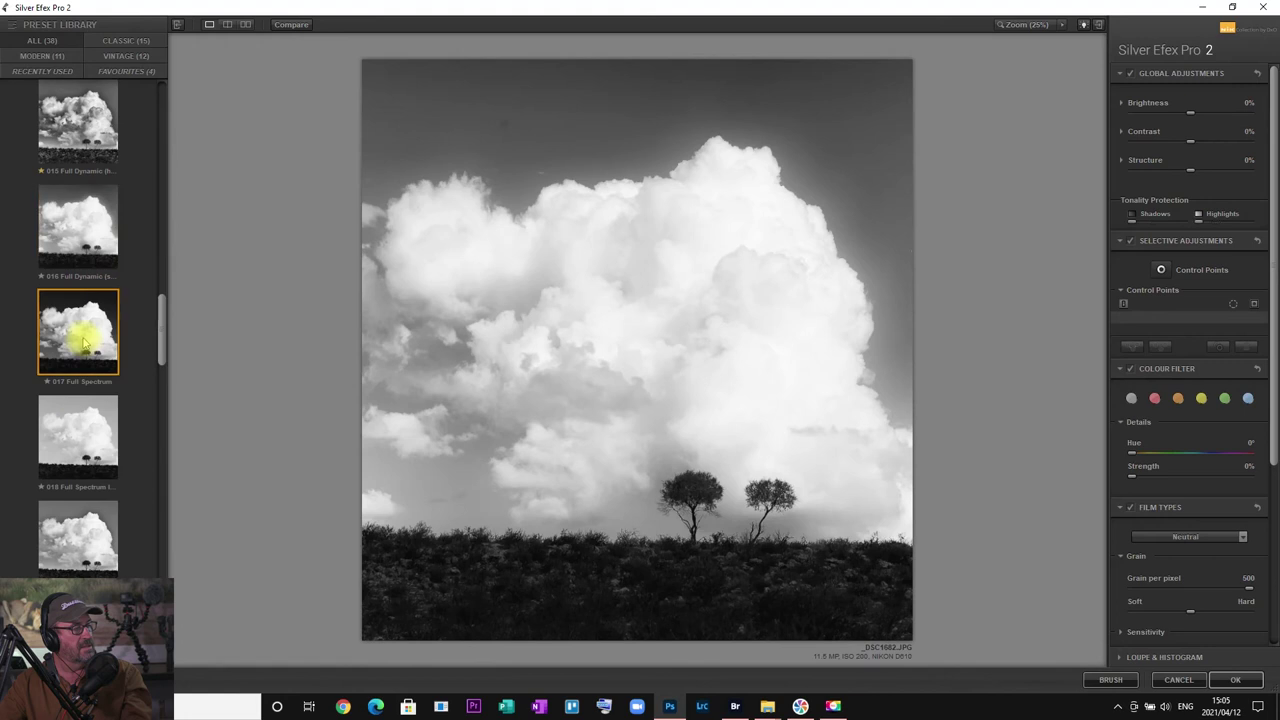
pyautogui.scroll(-2, 83, 400)
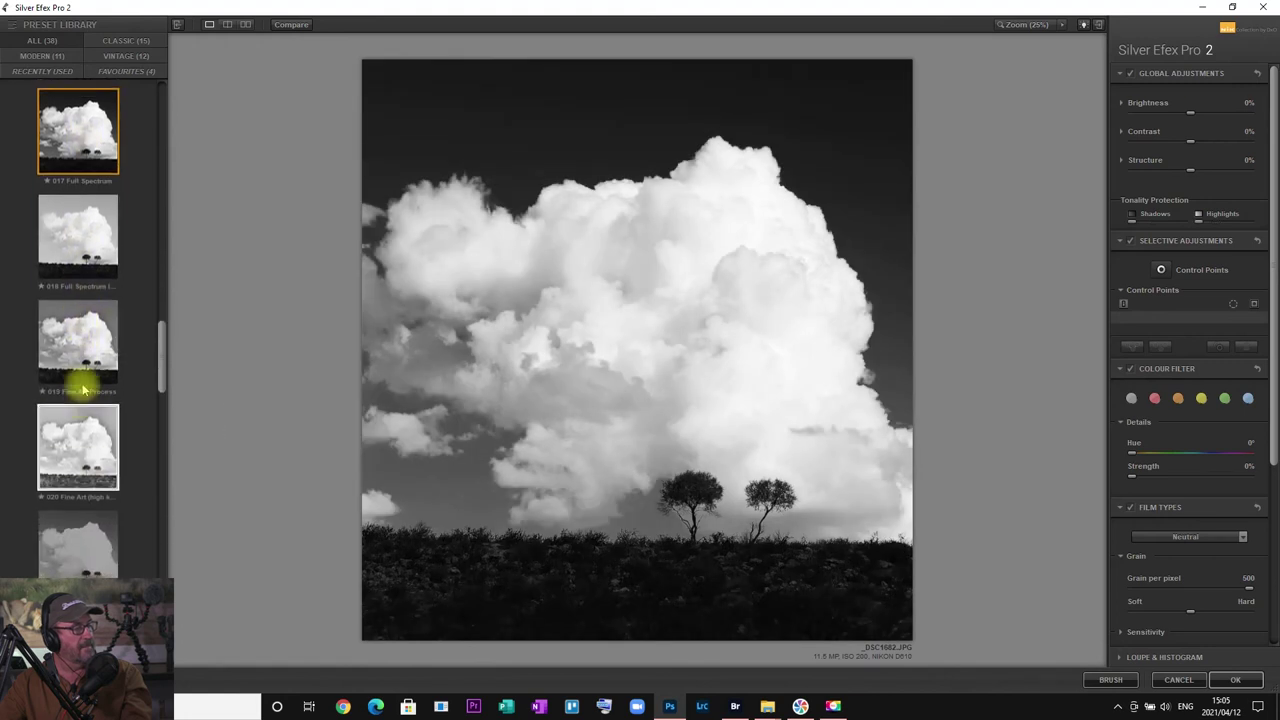
pyautogui.click(80, 318)
pyautogui.click(79, 441)
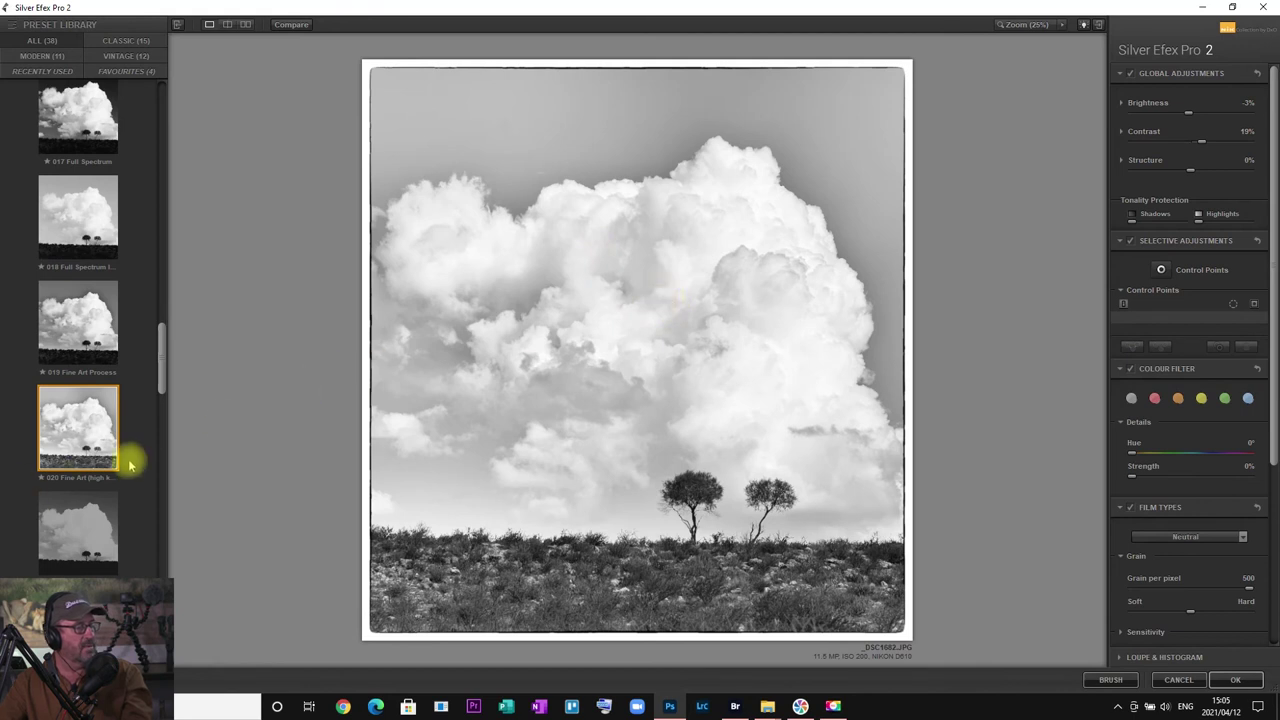
# Step: Try the Wet Rocks, Full Contrast and Silhouette presets
pyautogui.scroll(-1, 93, 455)
pyautogui.scroll(-6, 93, 455)
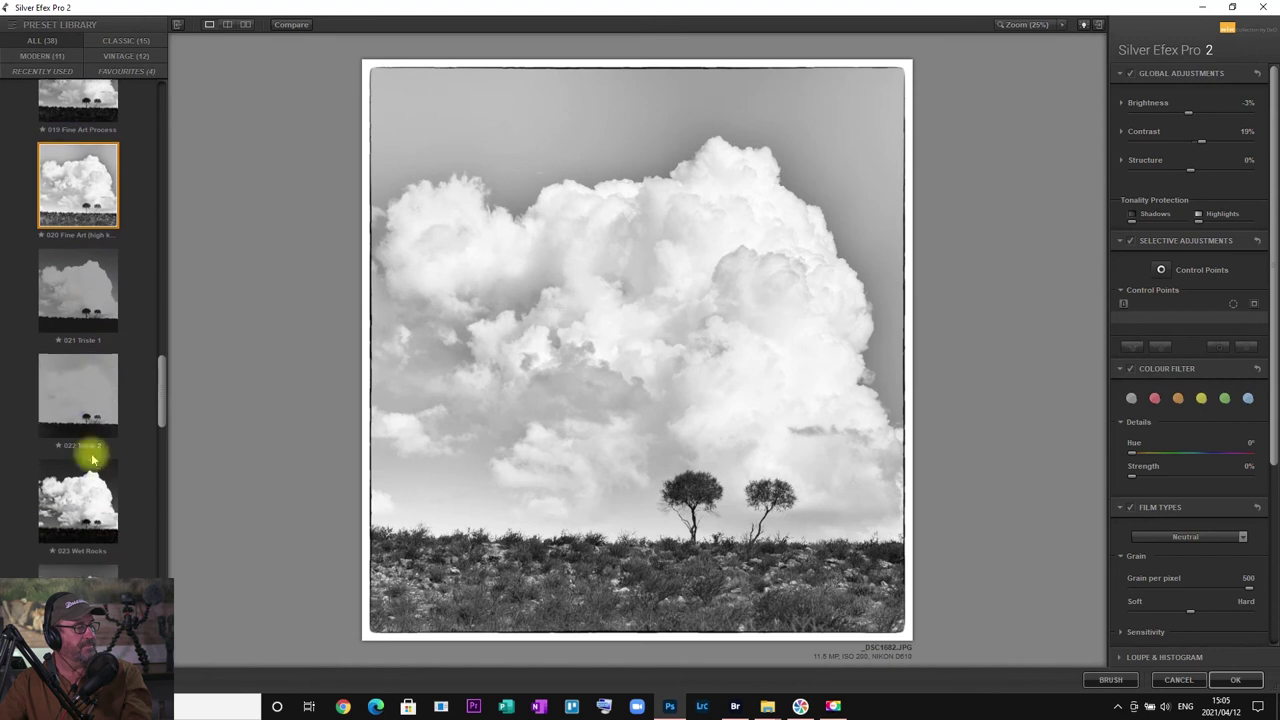
pyautogui.click(82, 362)
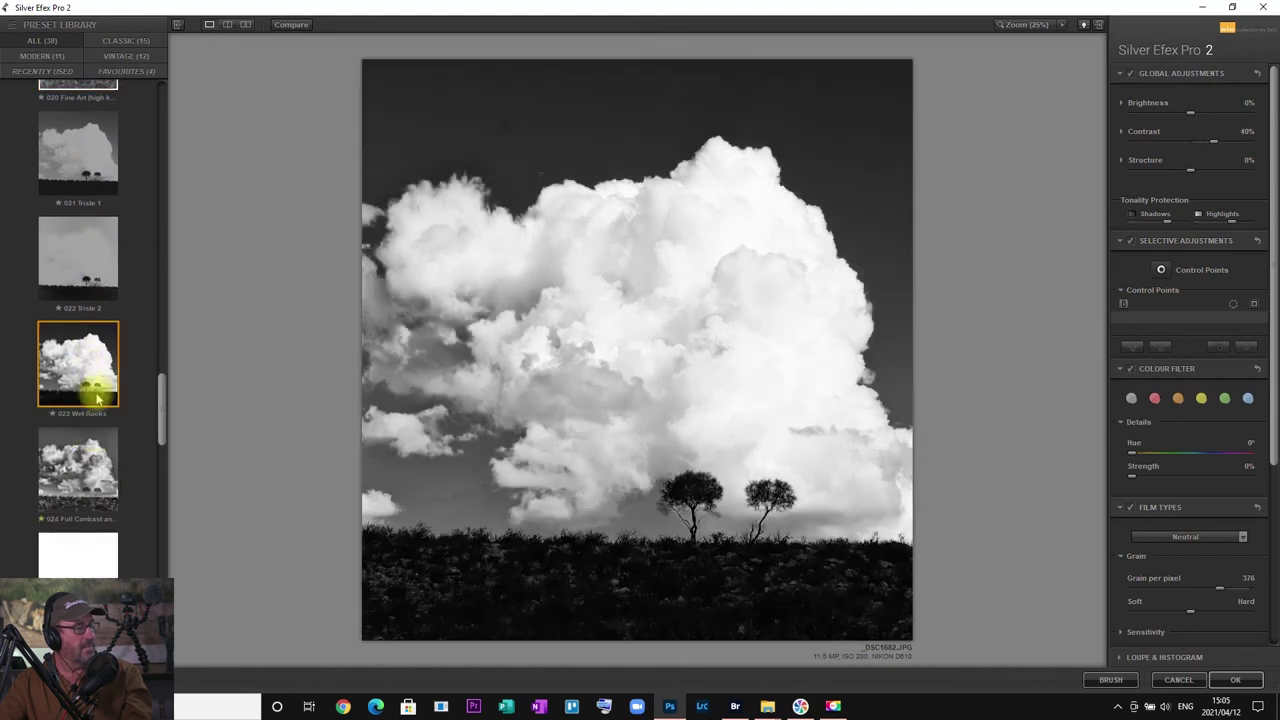
pyautogui.scroll(-2, 93, 415)
pyautogui.scroll(-1, 93, 422)
pyautogui.click(92, 332)
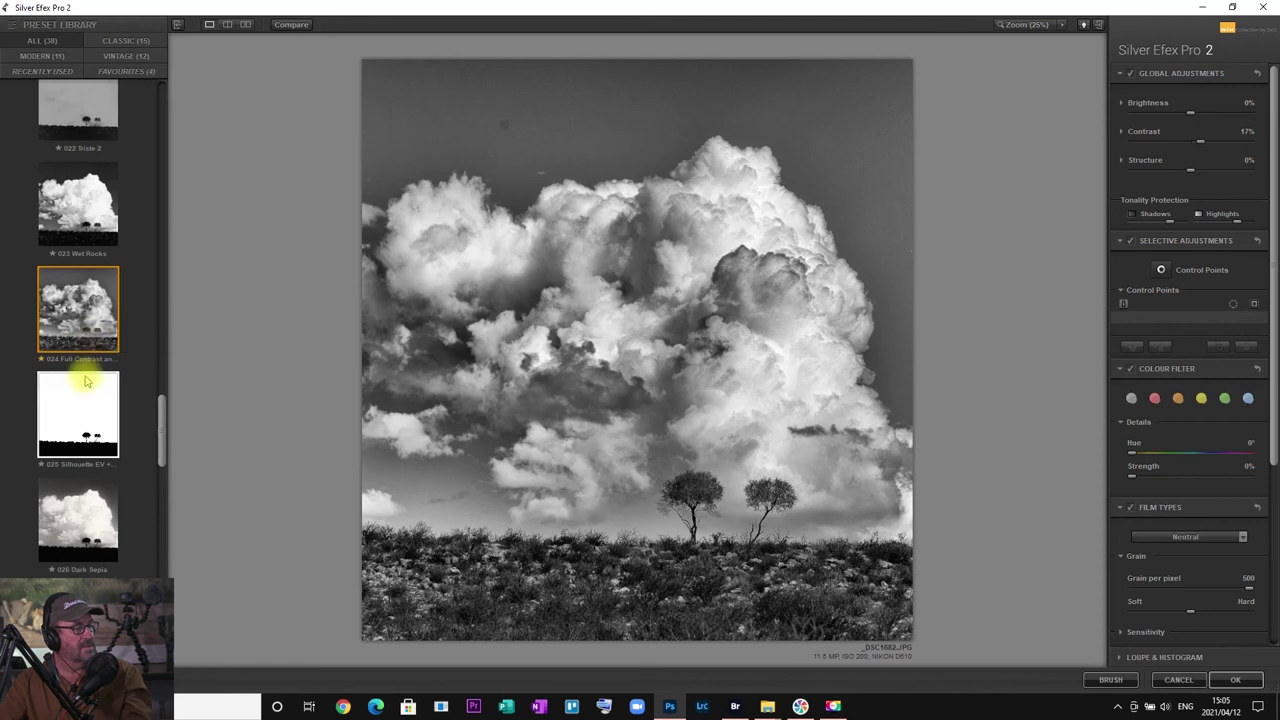
pyautogui.scroll(-2, 72, 398)
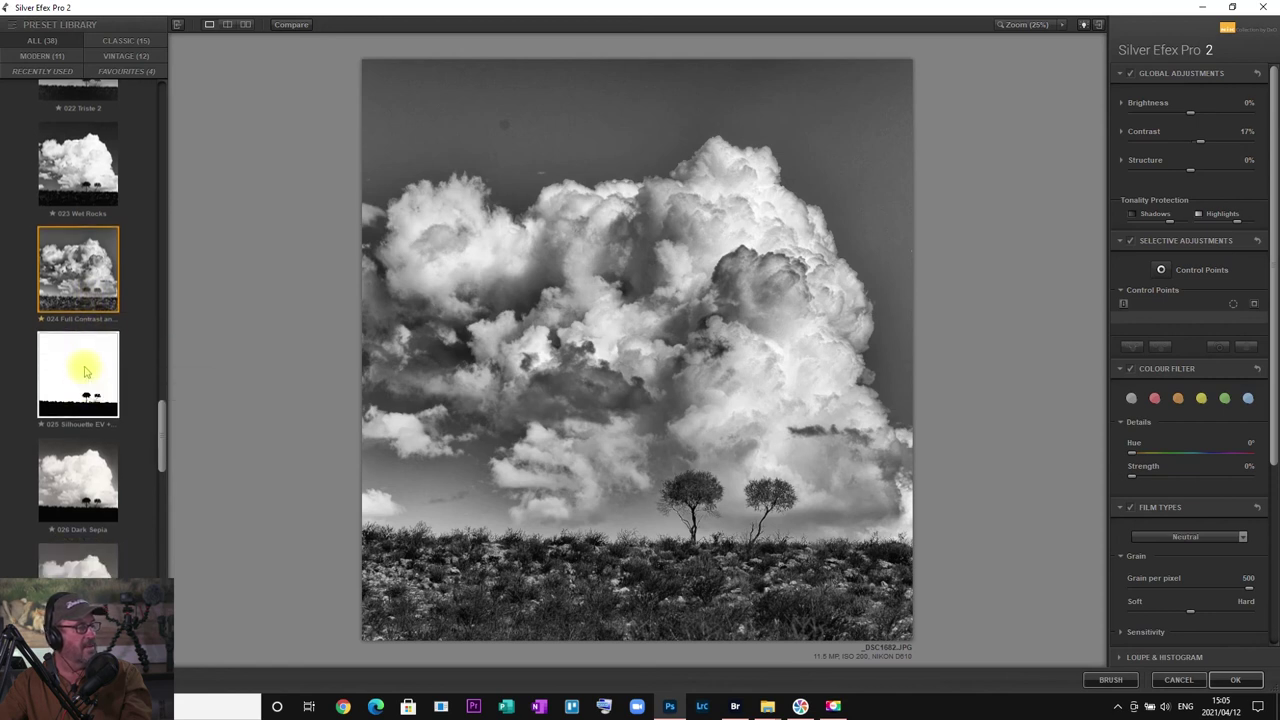
pyautogui.click(84, 405)
# Step: Try Dark Sepia and Soft Sepia, then settle on preset 030 Film Noir 1
pyautogui.scroll(-3, 84, 418)
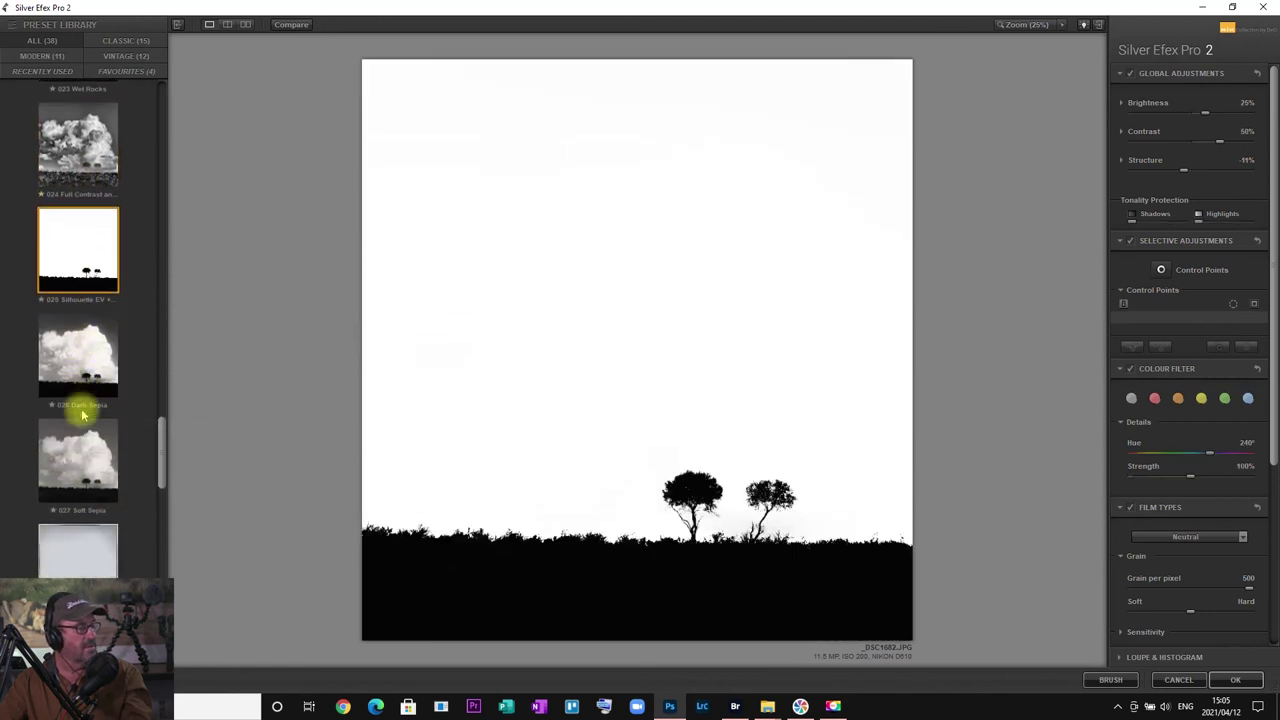
pyautogui.click(86, 340)
pyautogui.scroll(-3, 86, 402)
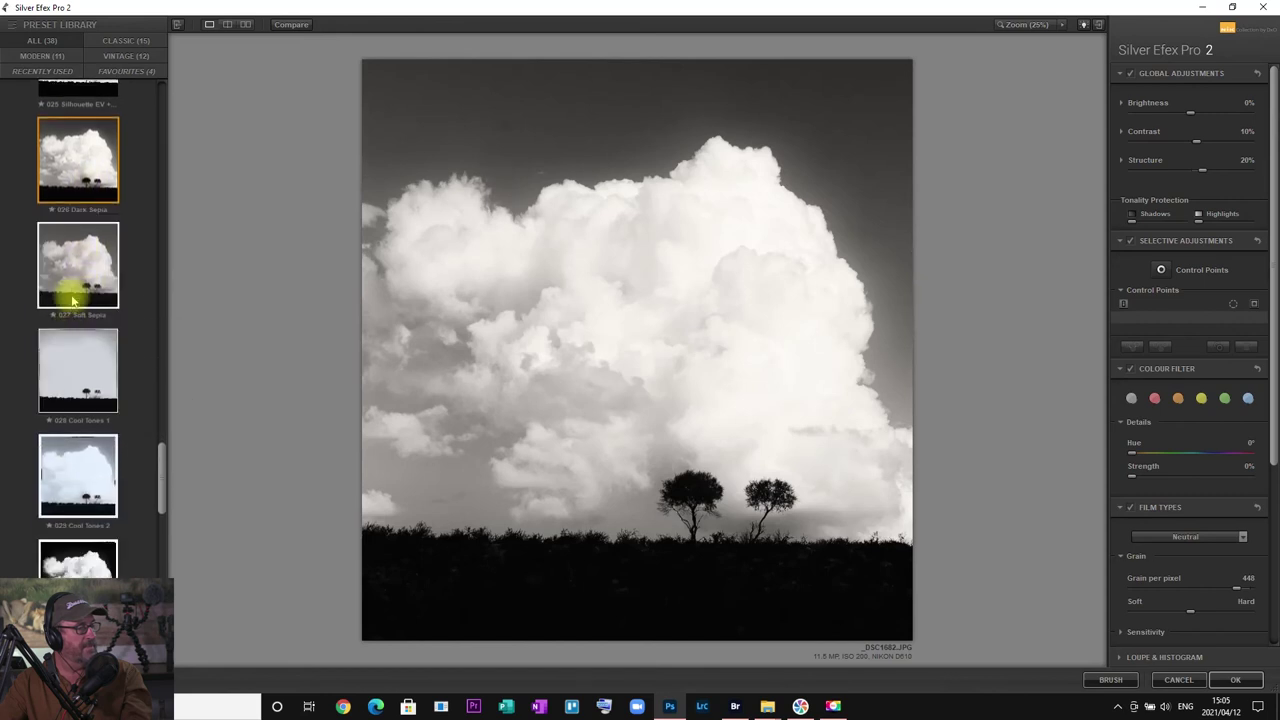
pyautogui.click(64, 290)
pyautogui.scroll(-3, 88, 441)
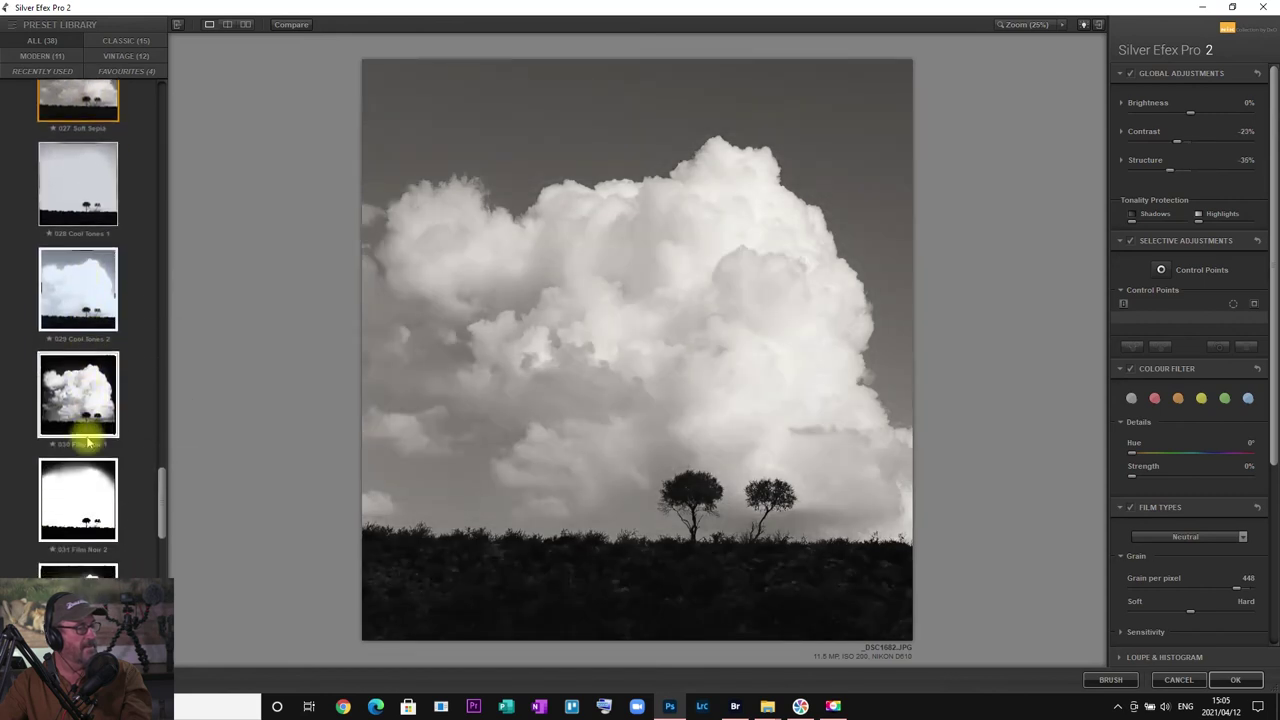
pyautogui.click(86, 366)
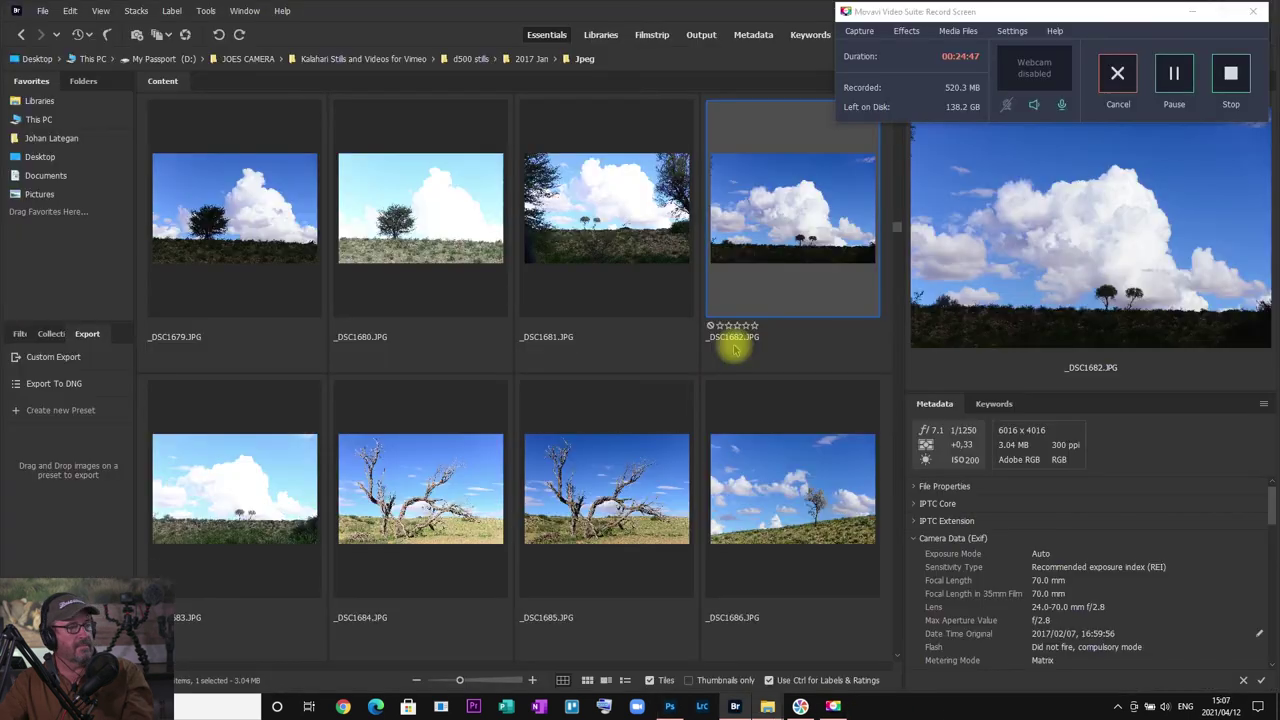
# Step: In Bridge, view the original _DSC1682 full screen, then return to the thumbnails
pyautogui.scroll(-3, 720, 365)
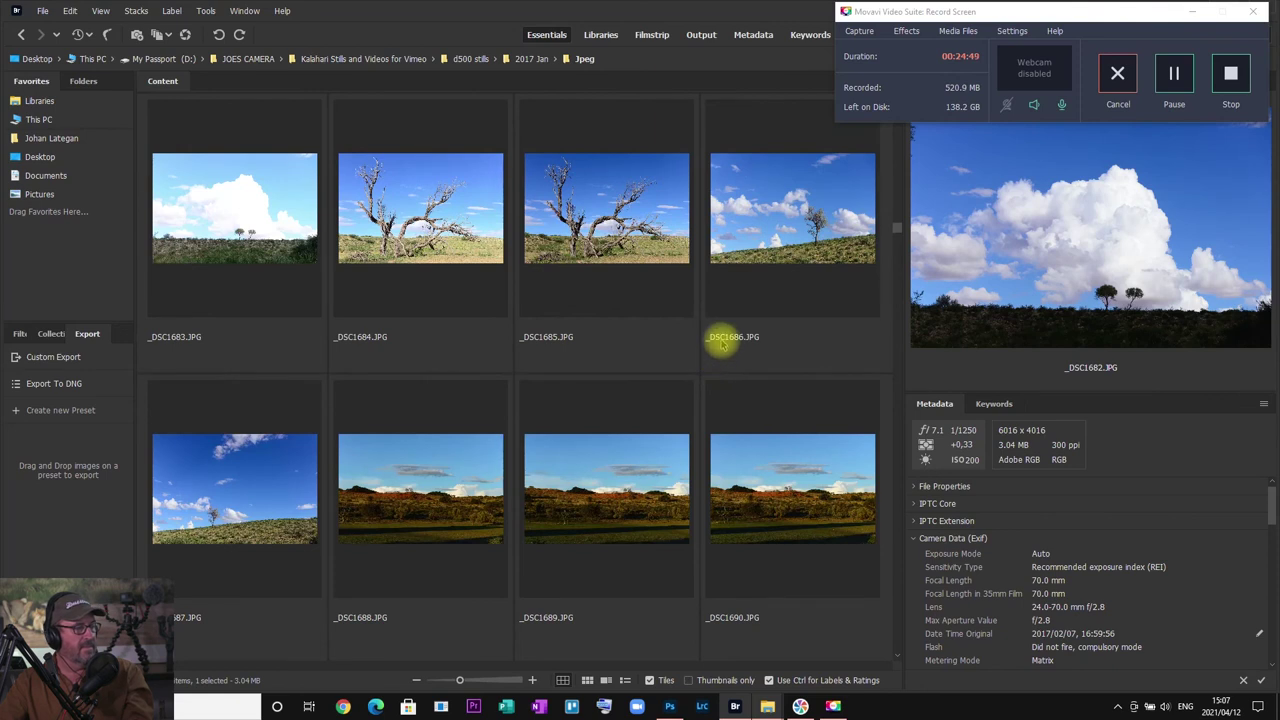
pyautogui.scroll(3, 690, 322)
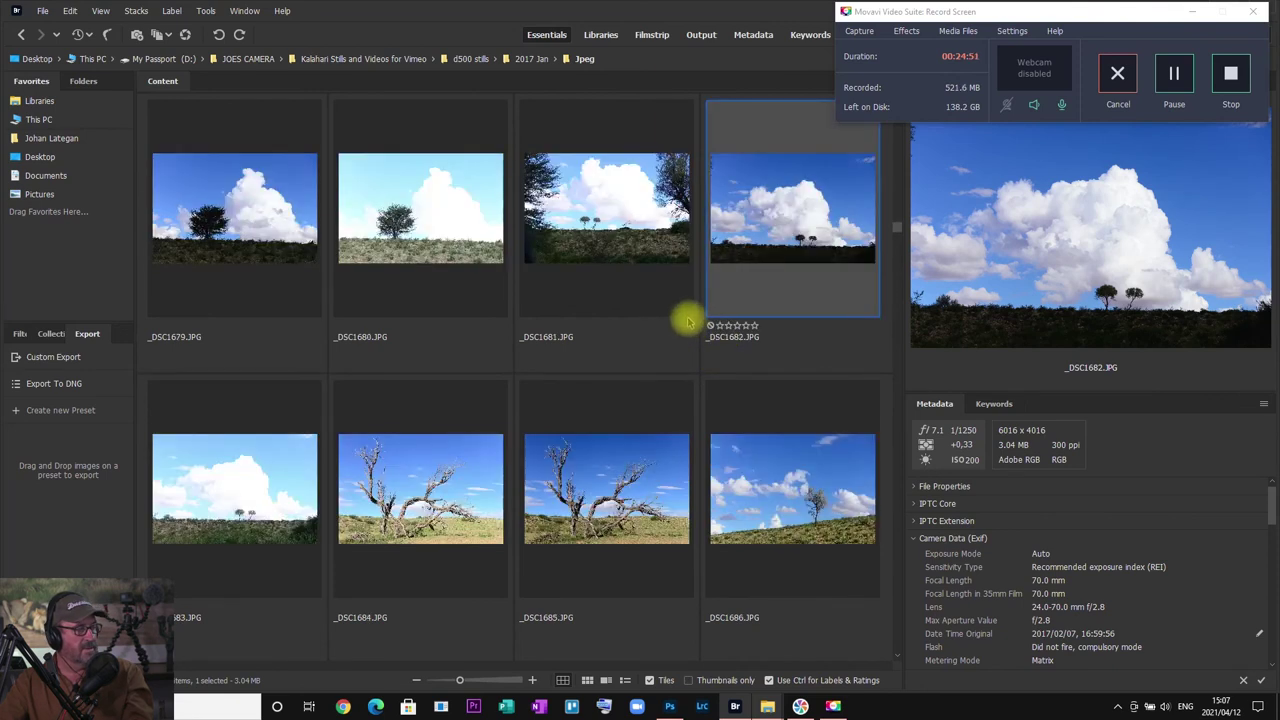
pyautogui.scroll(-3, 680, 342)
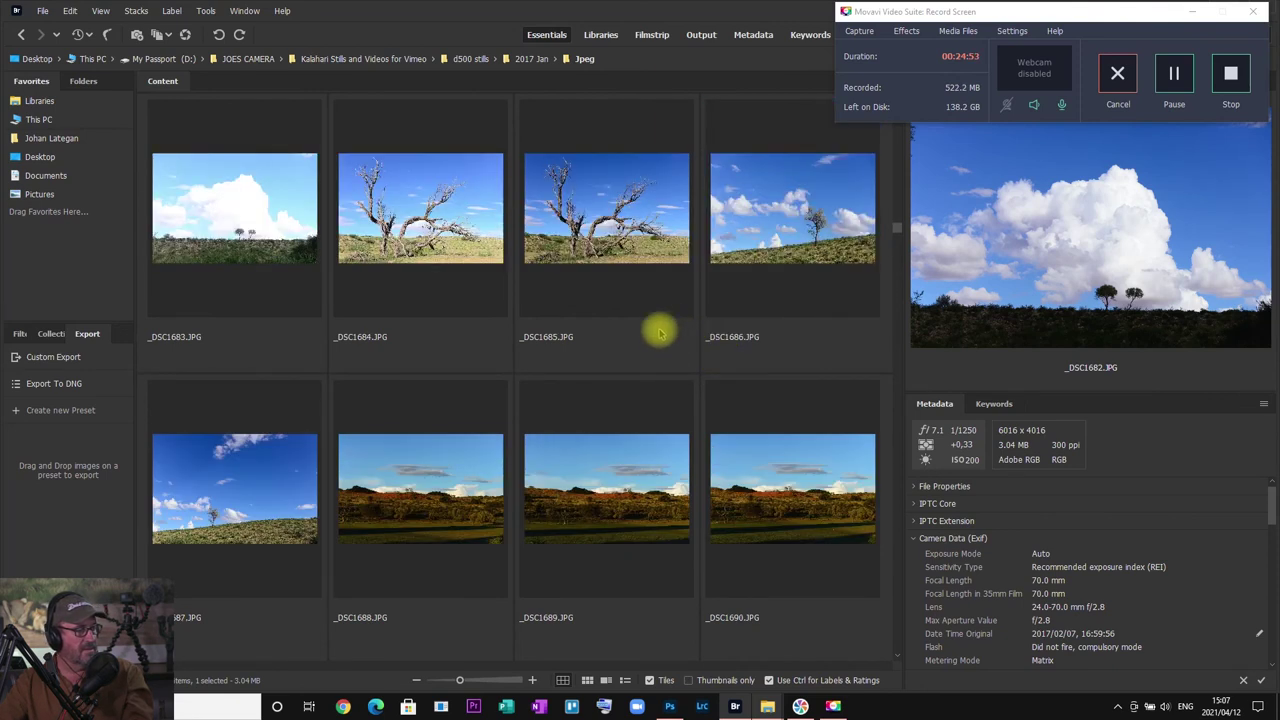
pyautogui.scroll(-9, 543, 291)
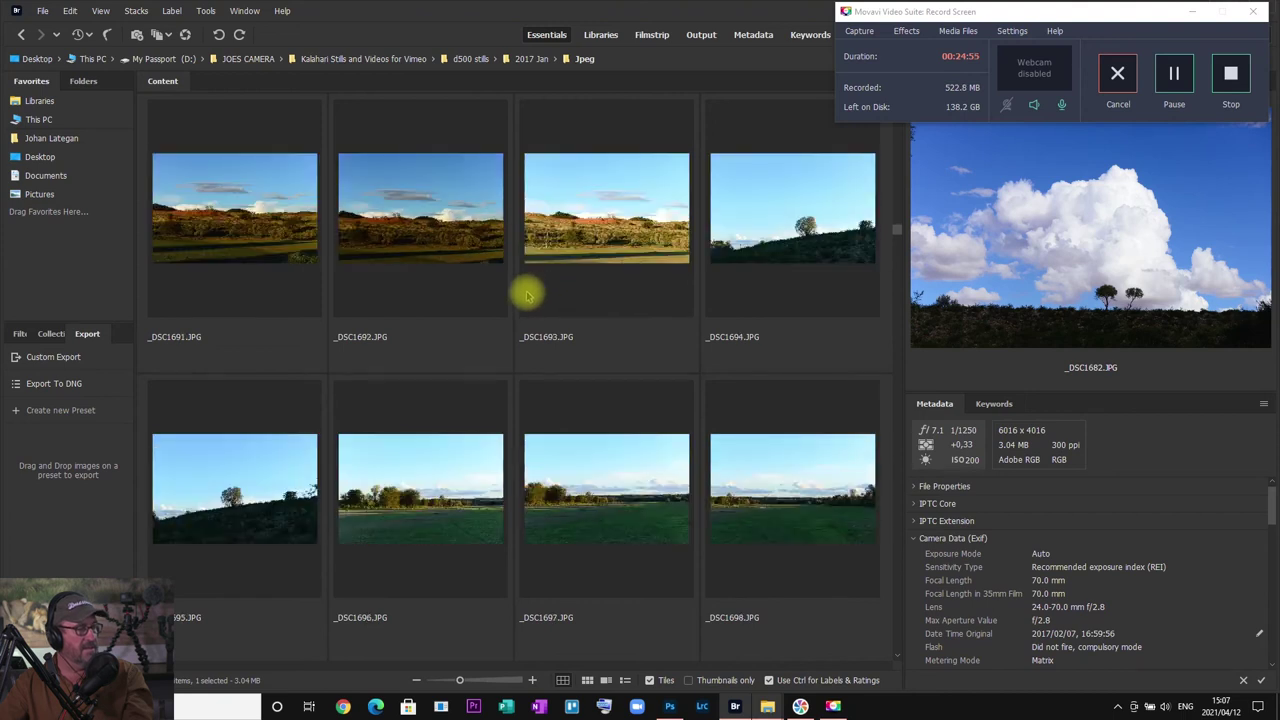
pyautogui.scroll(12, 525, 295)
pyautogui.scroll(3, 525, 295)
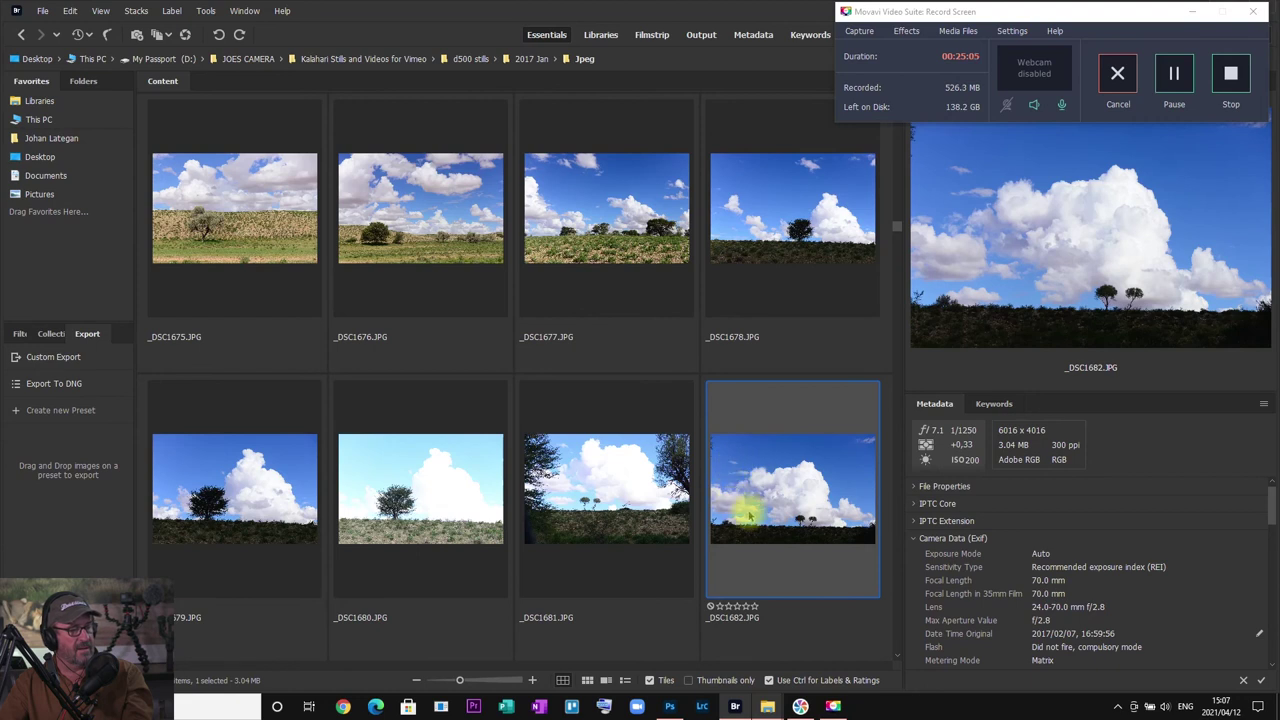
pyautogui.press('space')
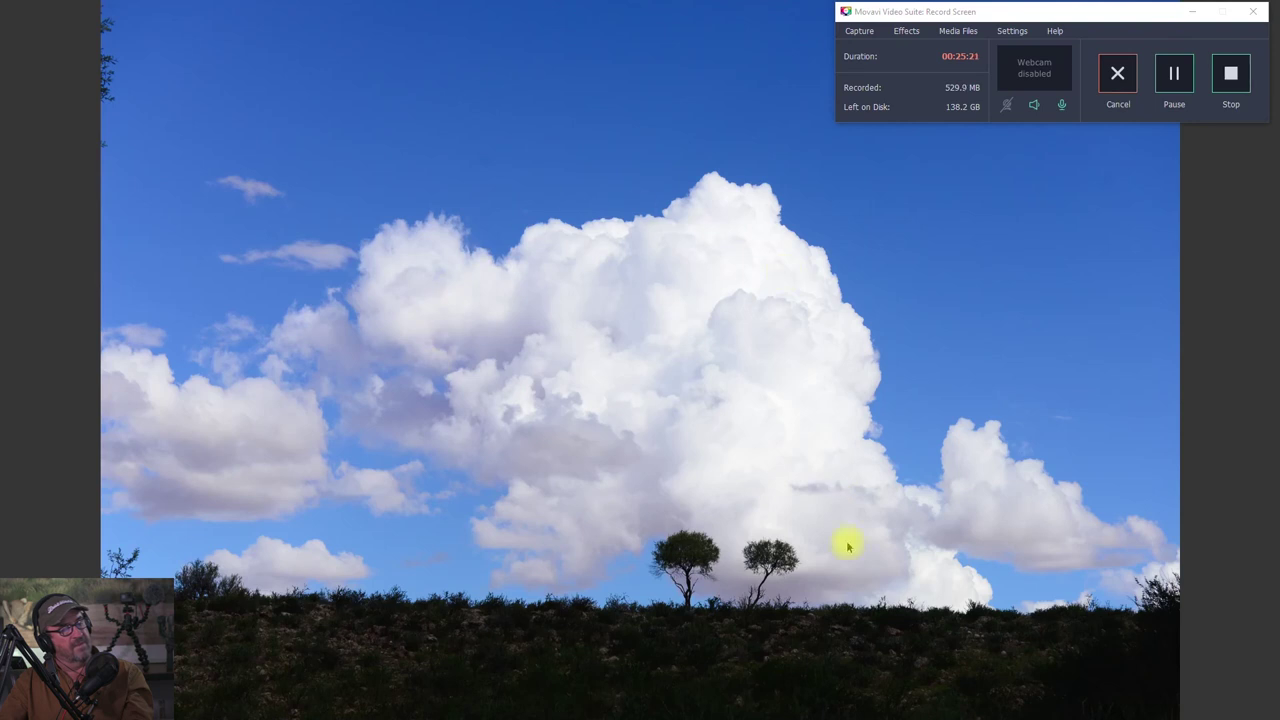
pyautogui.press('space')
# Step: Scroll the Content grid down toward _DSC1716
pyautogui.scroll(-3, 477, 457)
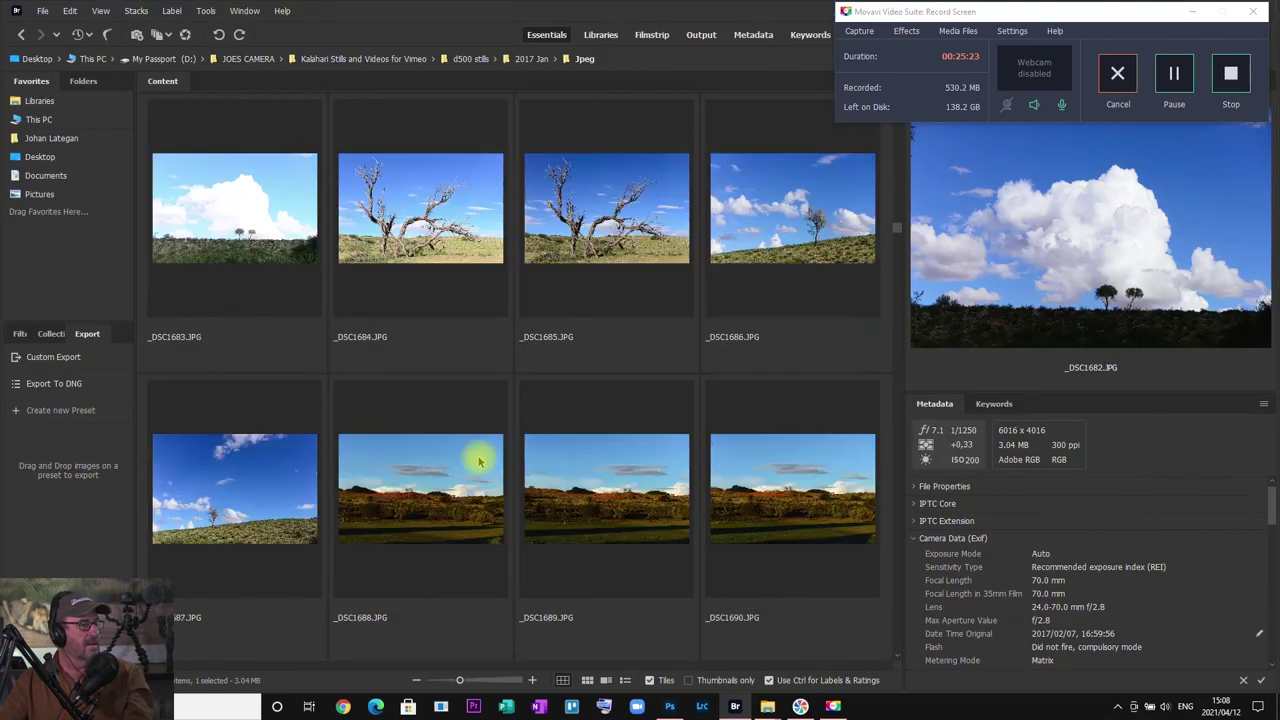
pyautogui.scroll(-2, 465, 413)
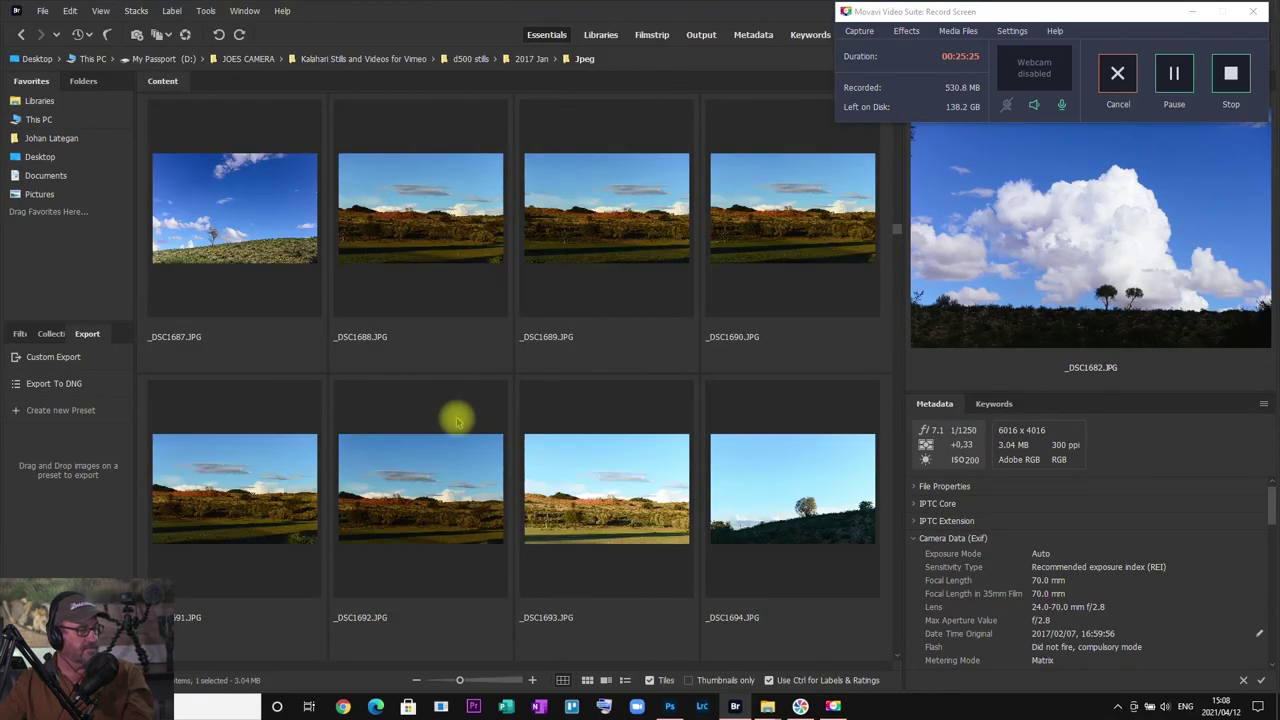
pyautogui.scroll(-2, 457, 421)
pyautogui.scroll(-5, 455, 363)
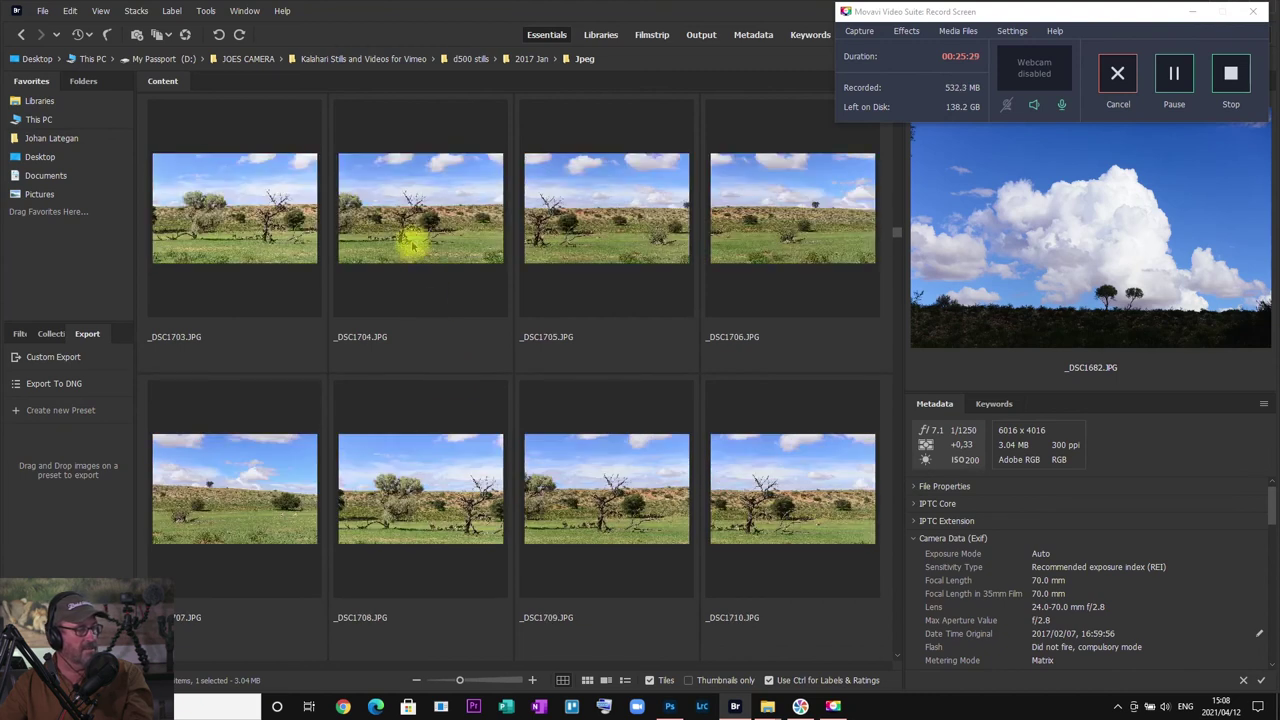
pyautogui.scroll(-5, 413, 242)
# Step: Preview _DSC1716, then storm shots _DSC1741 and _DSC1753, ending on _DSC1752
pyautogui.click(413, 212)
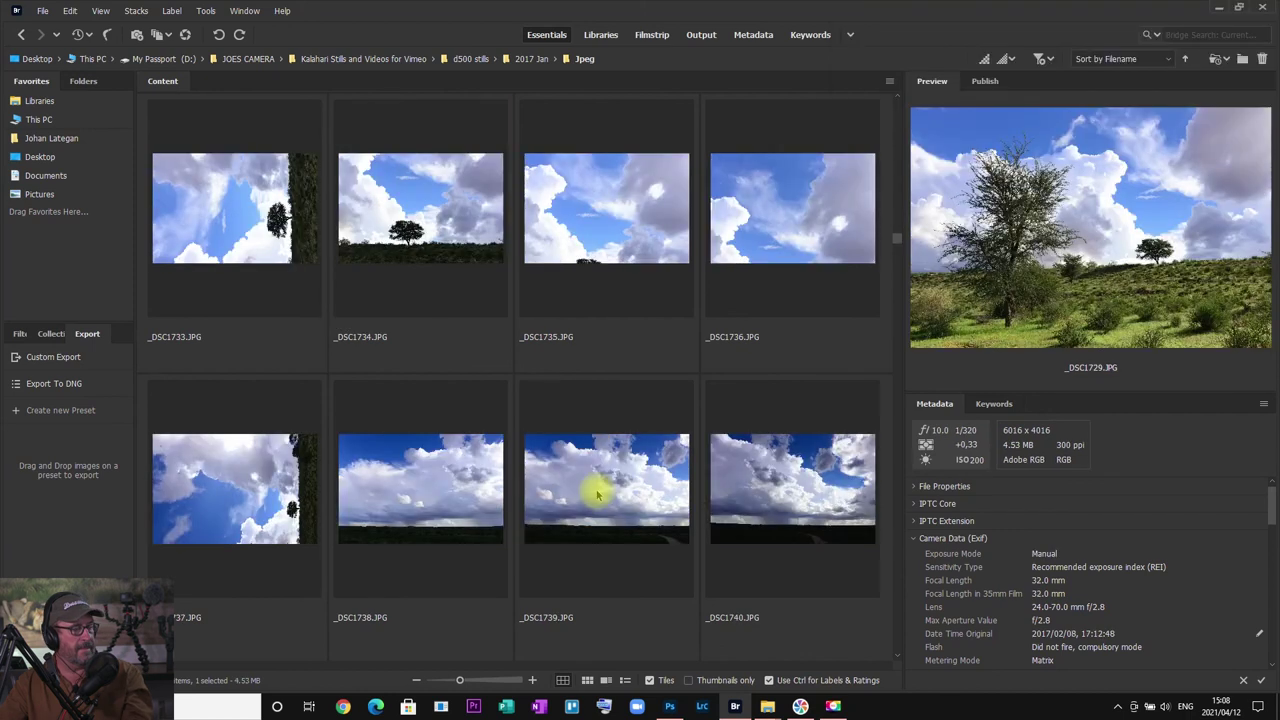
pyautogui.scroll(-2, 594, 491)
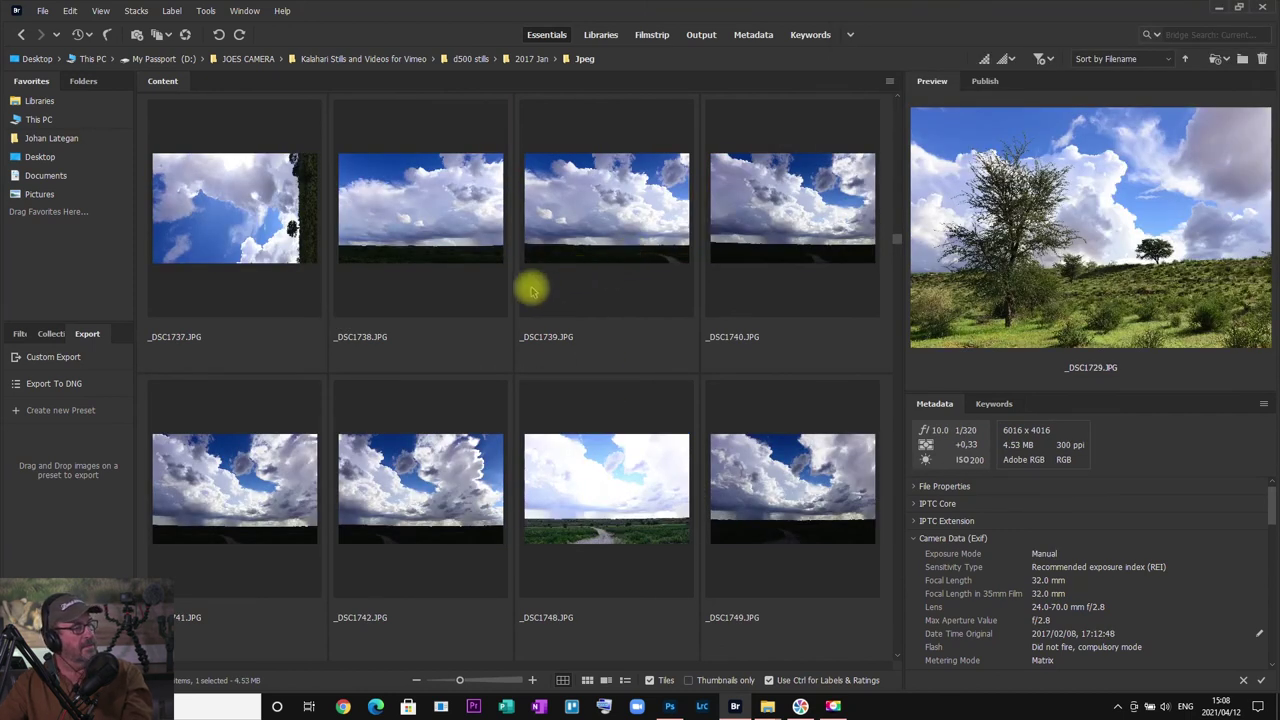
pyautogui.click(250, 468)
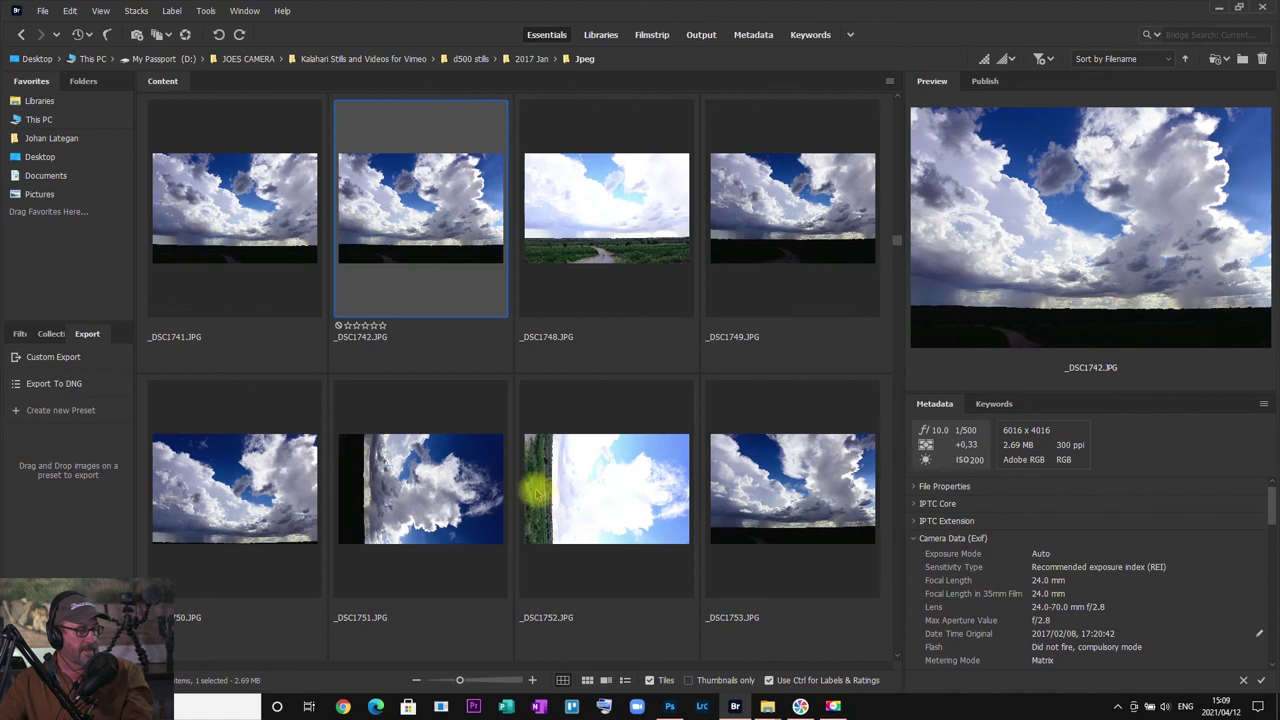
pyautogui.click(762, 506)
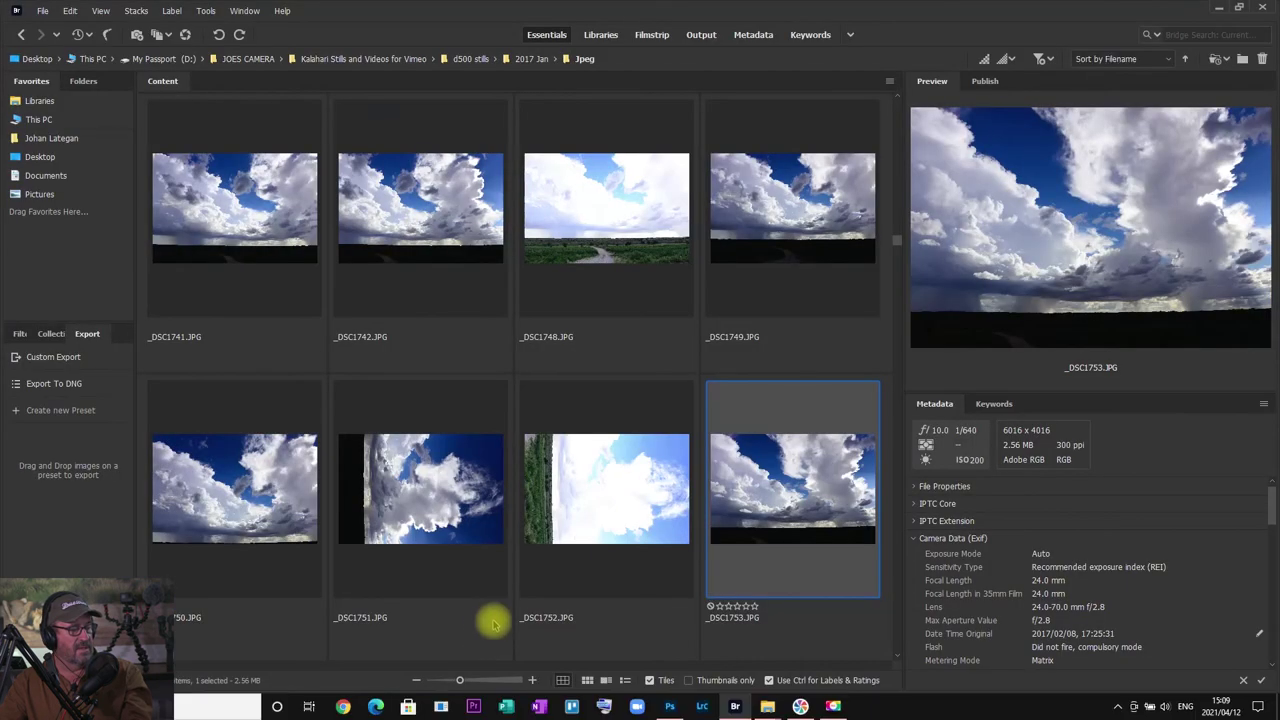
pyautogui.click(562, 492)
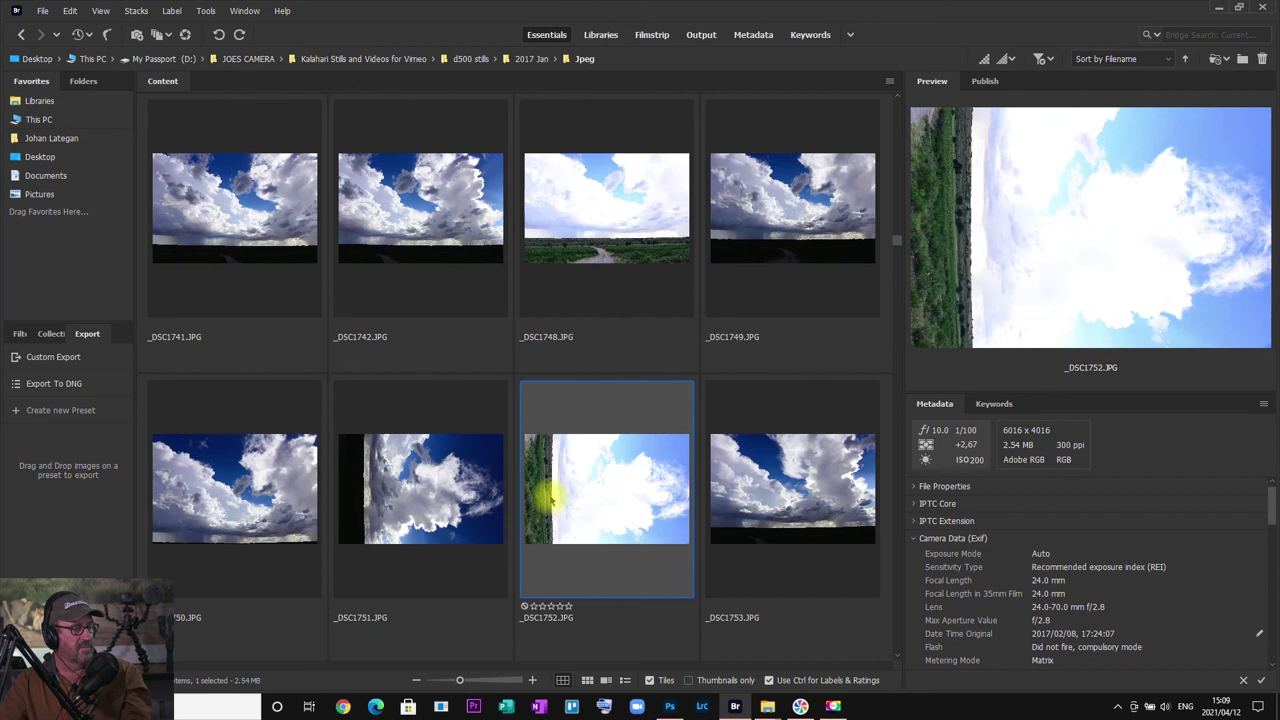
# Step: Glance at _DSC1752 full screen, then select _DSC1770 and flip through the storm shots full screen
pyautogui.press('space')
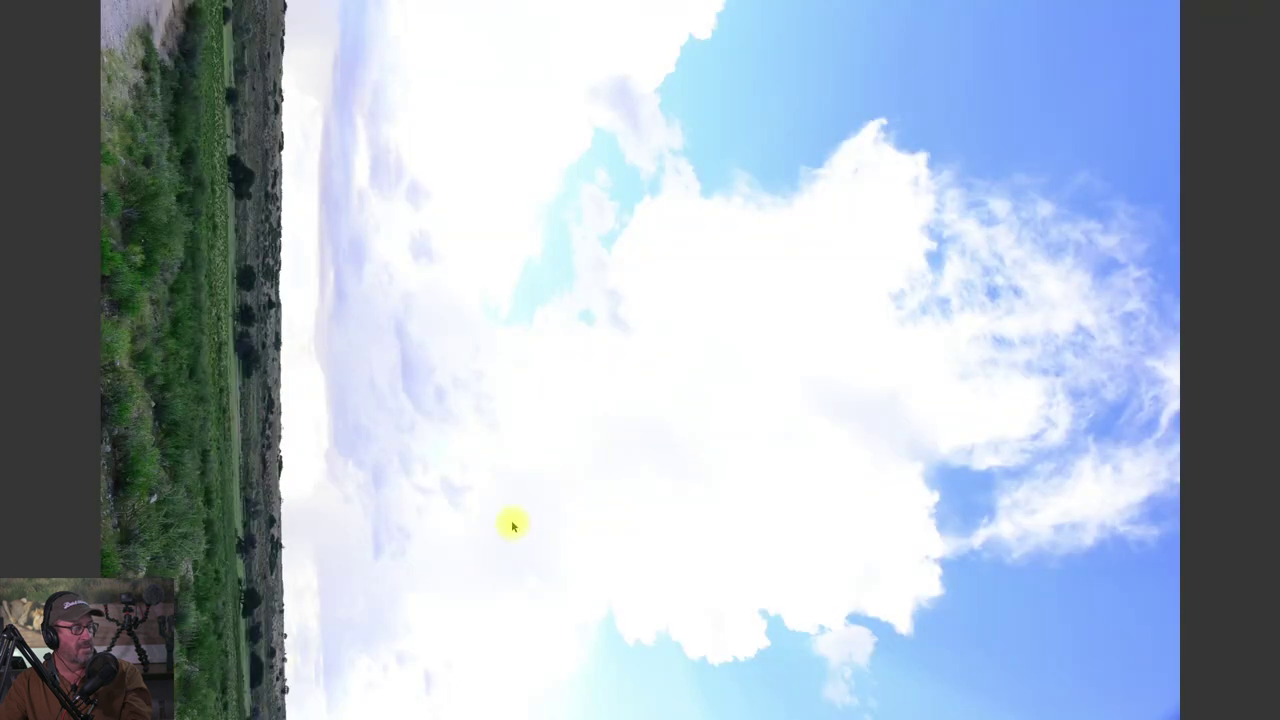
pyautogui.press('space')
pyautogui.scroll(-3, 515, 520)
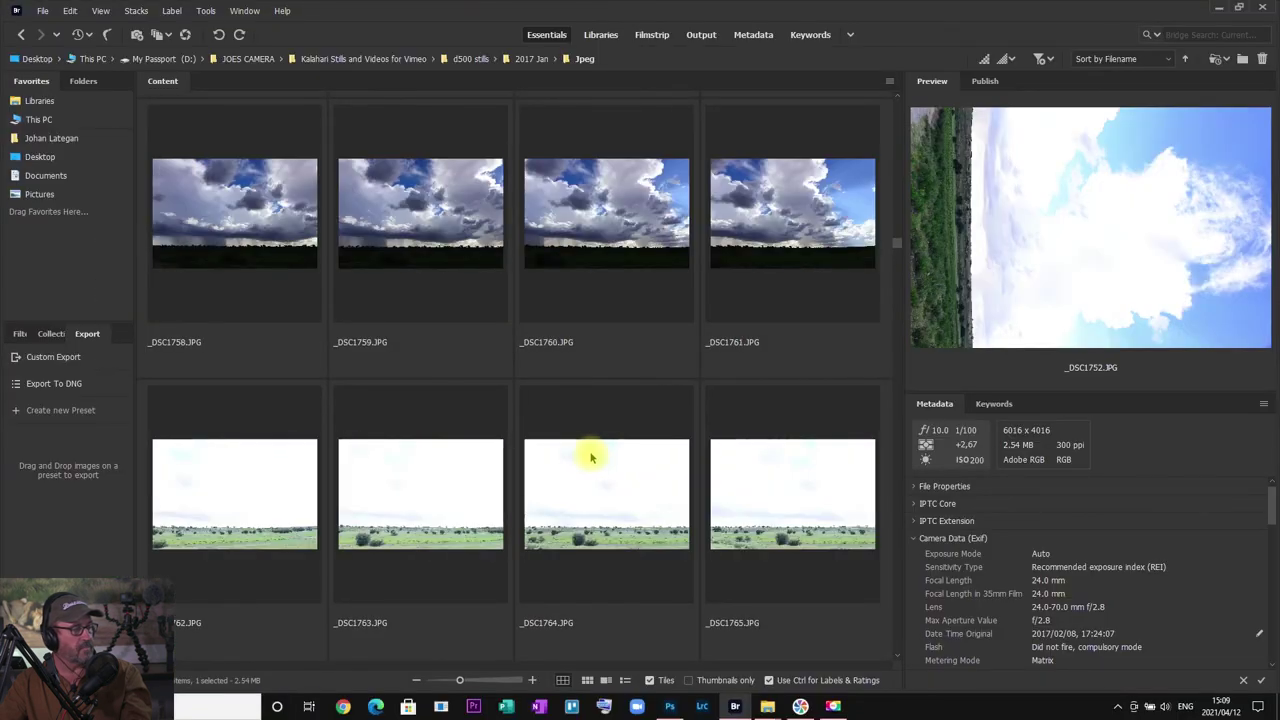
pyautogui.scroll(-1, 550, 460)
pyautogui.scroll(-1, 548, 465)
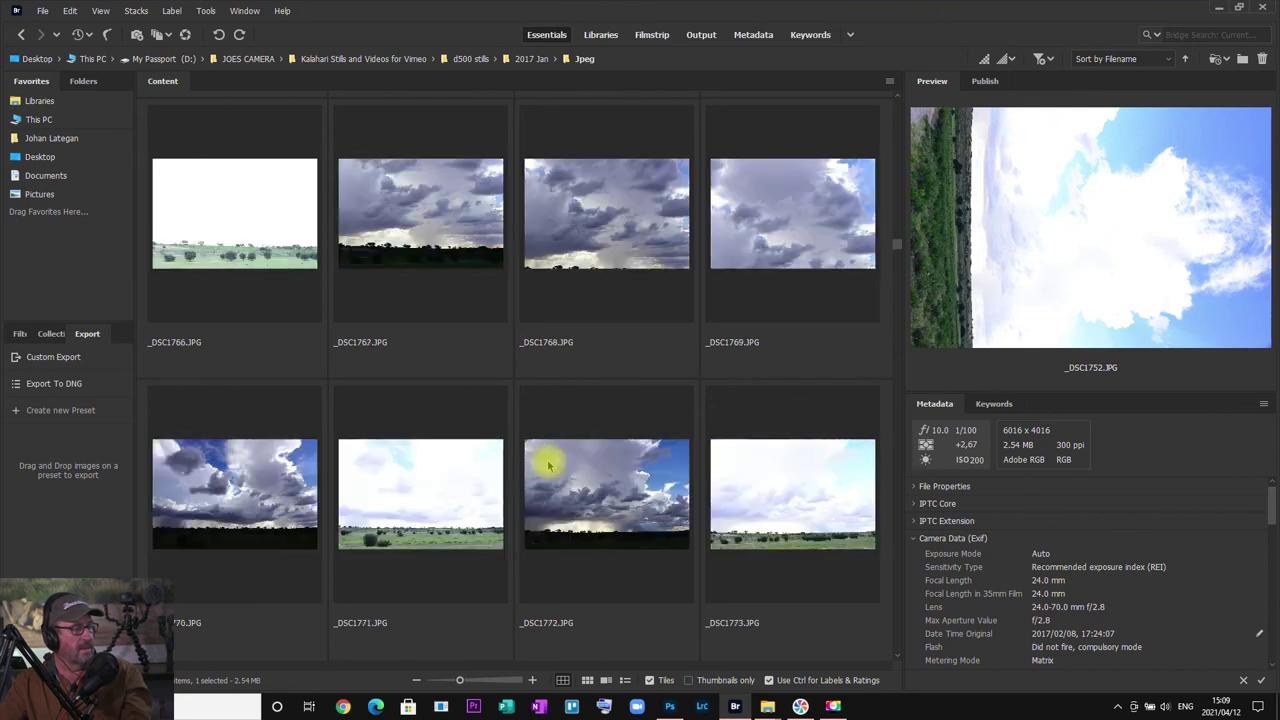
pyautogui.click(253, 505)
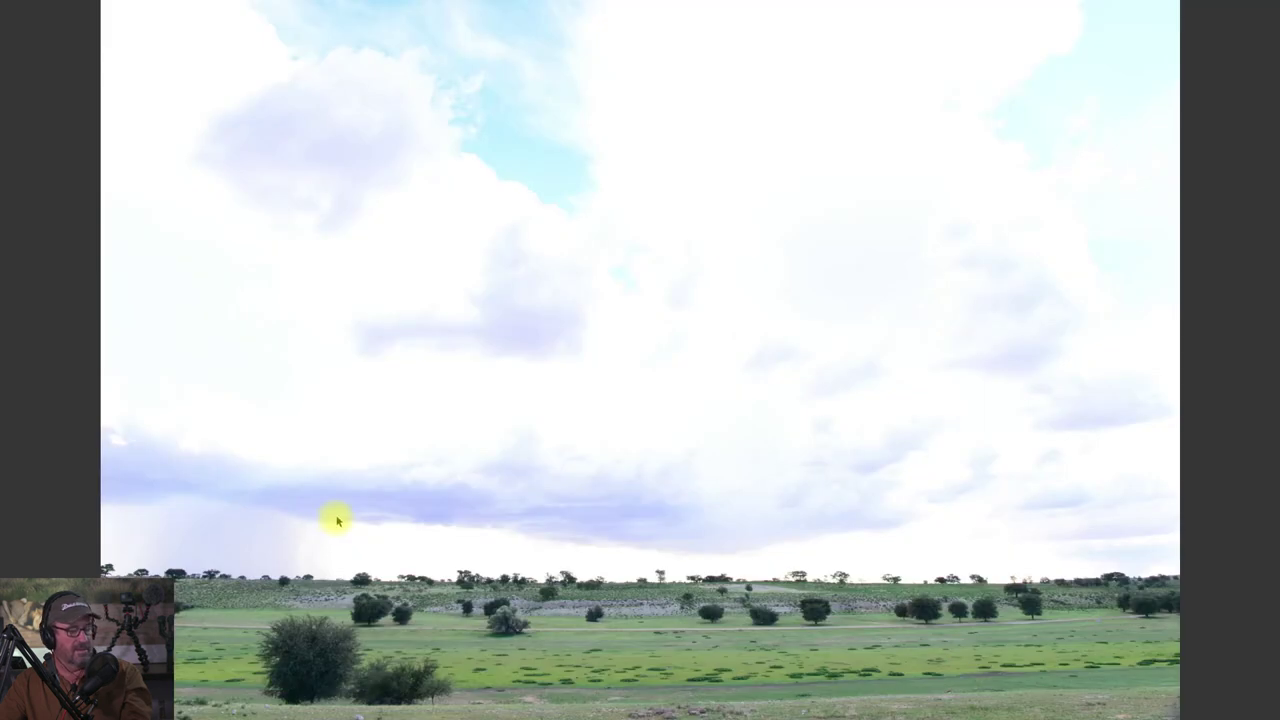
pyautogui.press('Right')
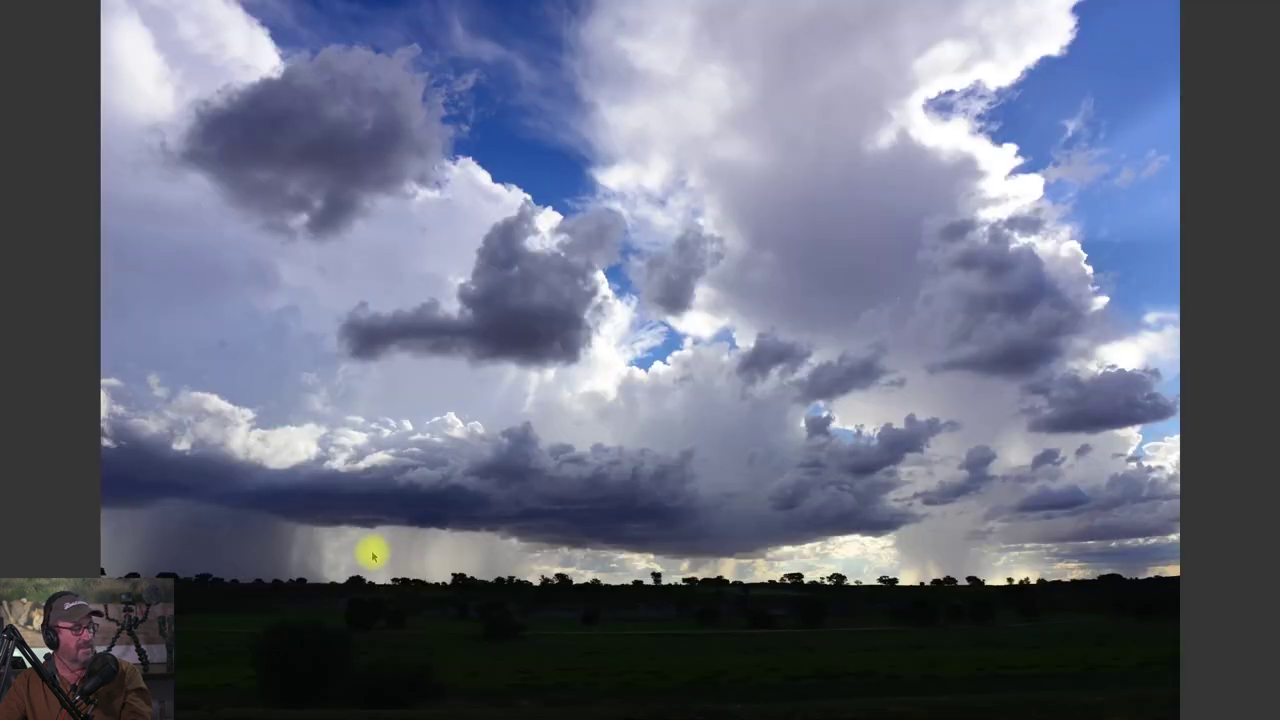